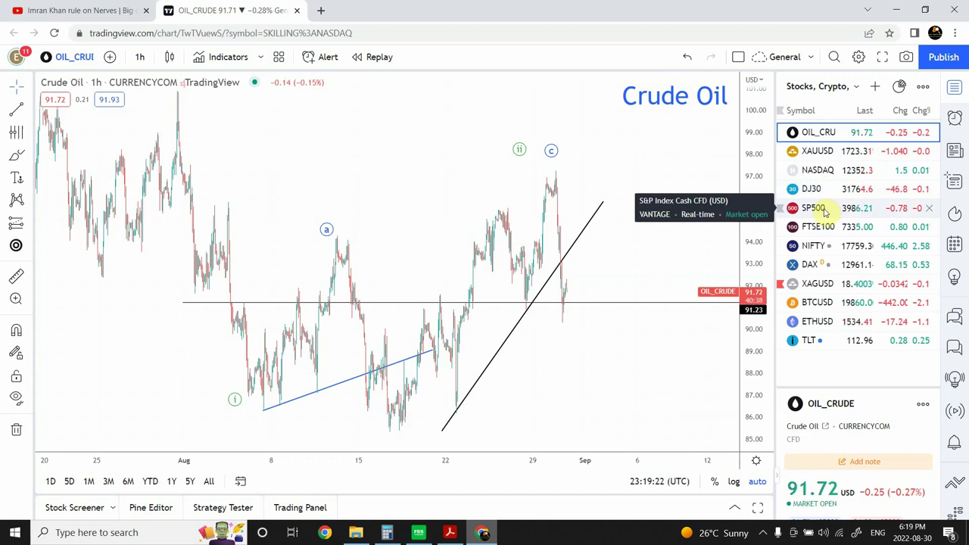
View the Forex watchlist, then return to the Stocks, Crypto, Oil watchlist.
left_click(856, 88)
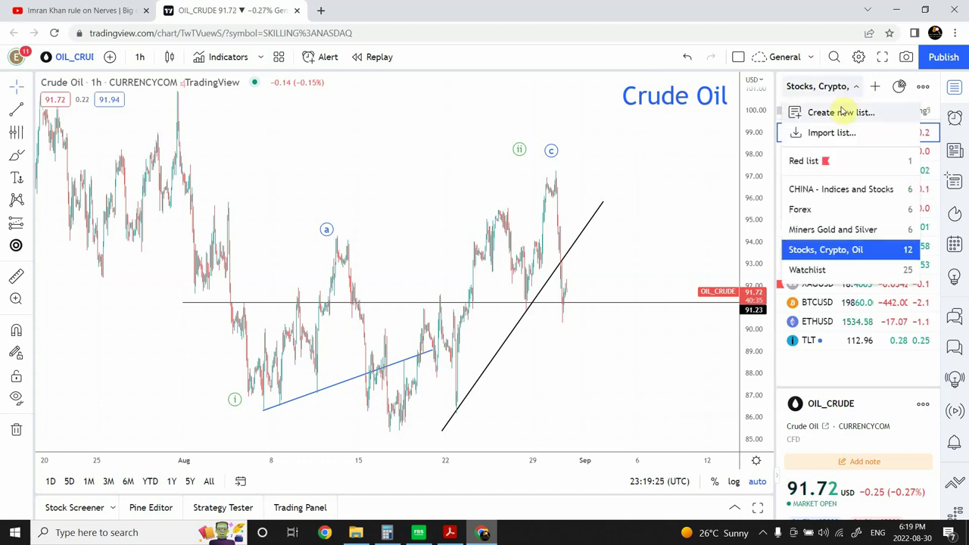
left_click(807, 209)
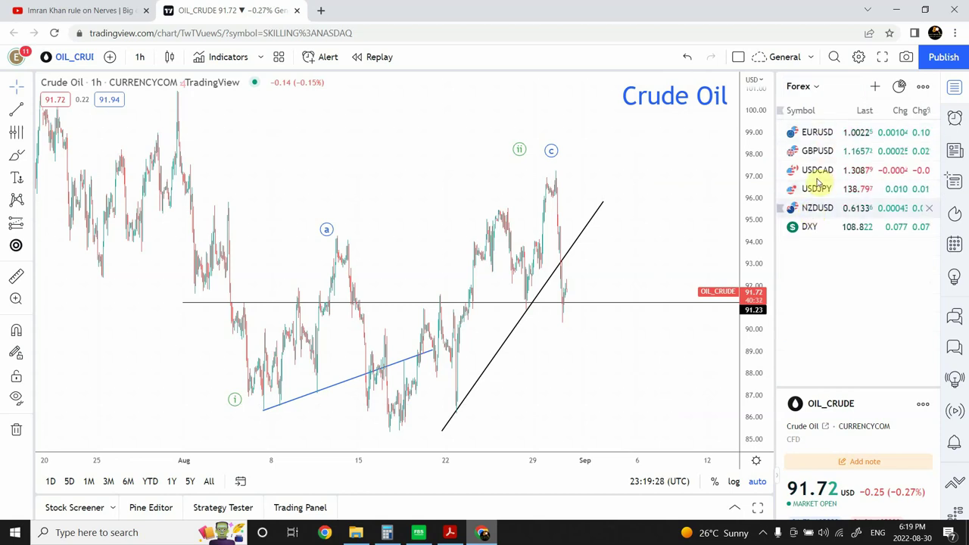
left_click(818, 91)
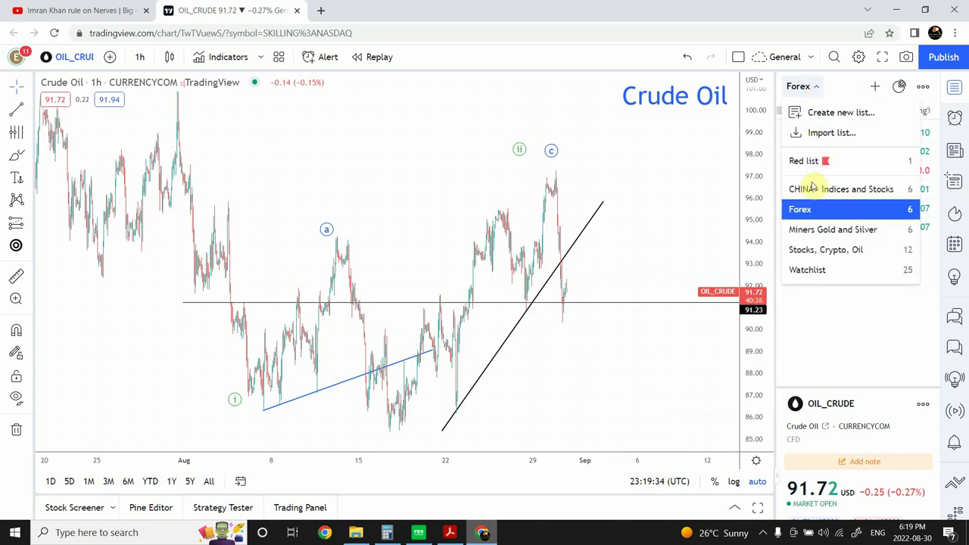
left_click(809, 252)
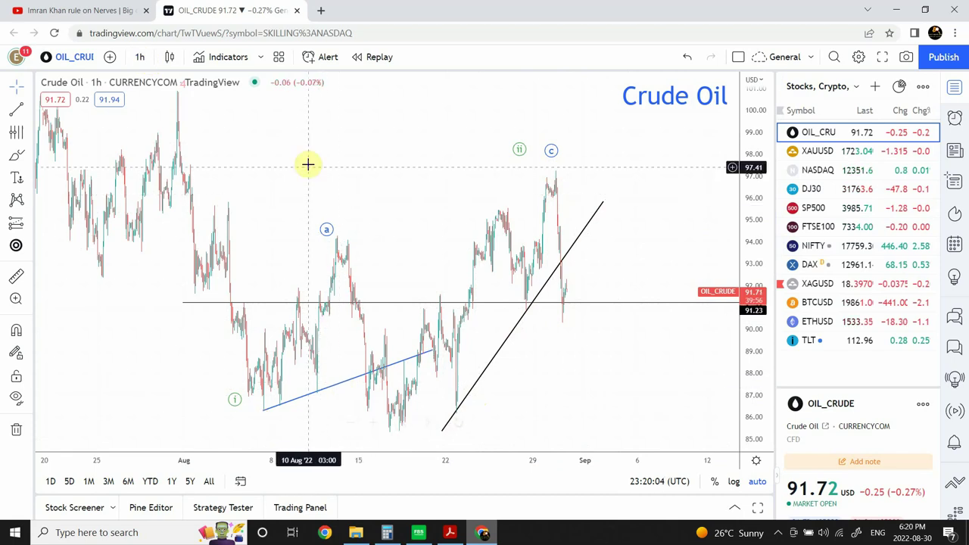
Switch the Crude Oil chart to the 4-hour timeframe and bring the latest candles and projected wave labels into view.
left_click(140, 57)
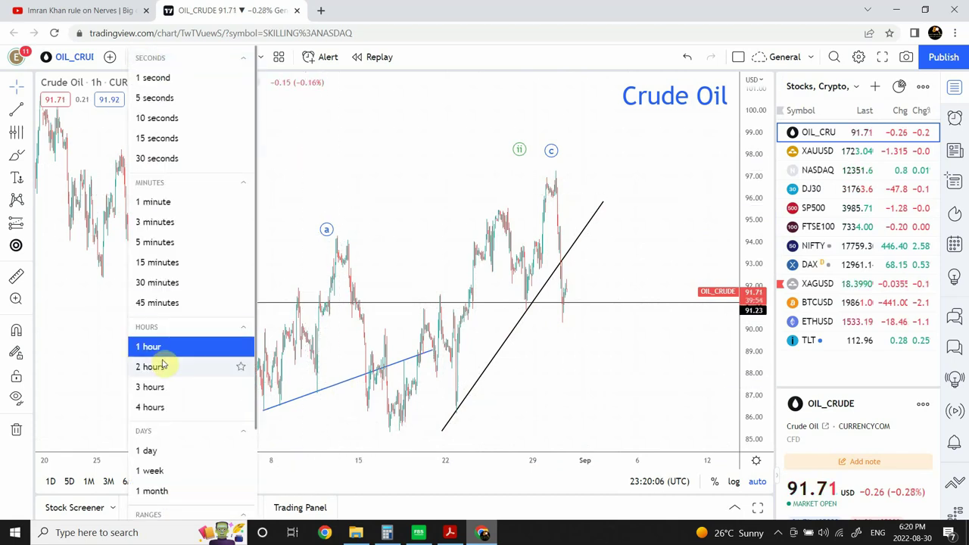
left_click(152, 407)
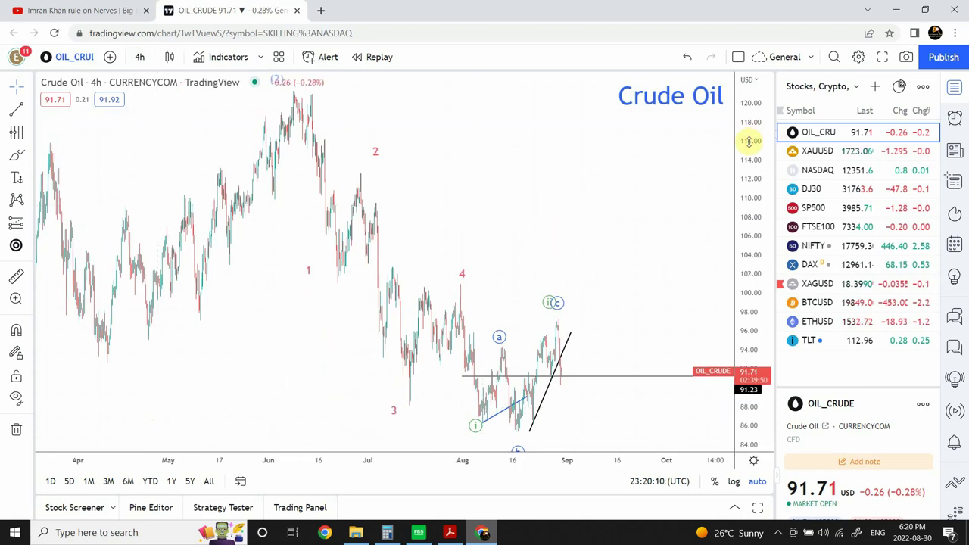
left_click_drag(747, 144, 742, 244)
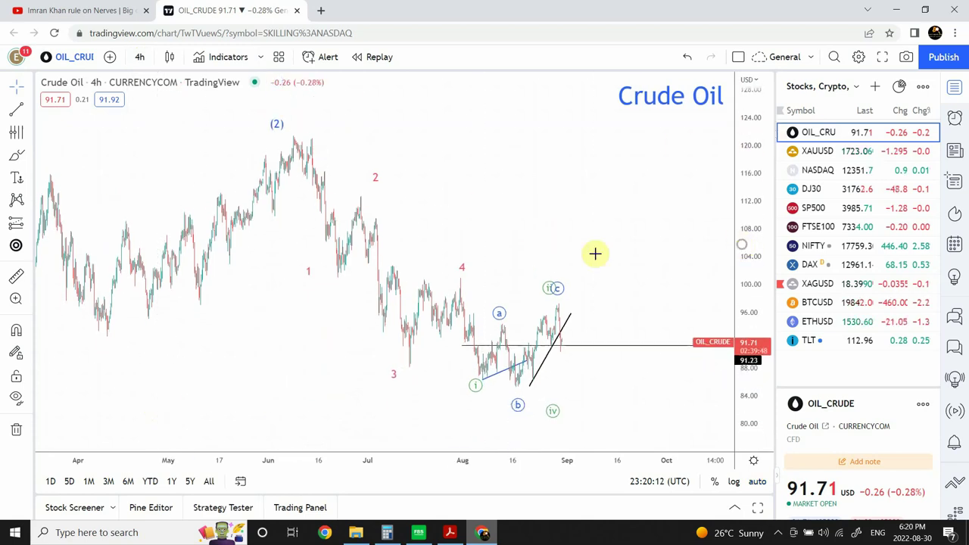
left_click_drag(285, 325, 240, 200)
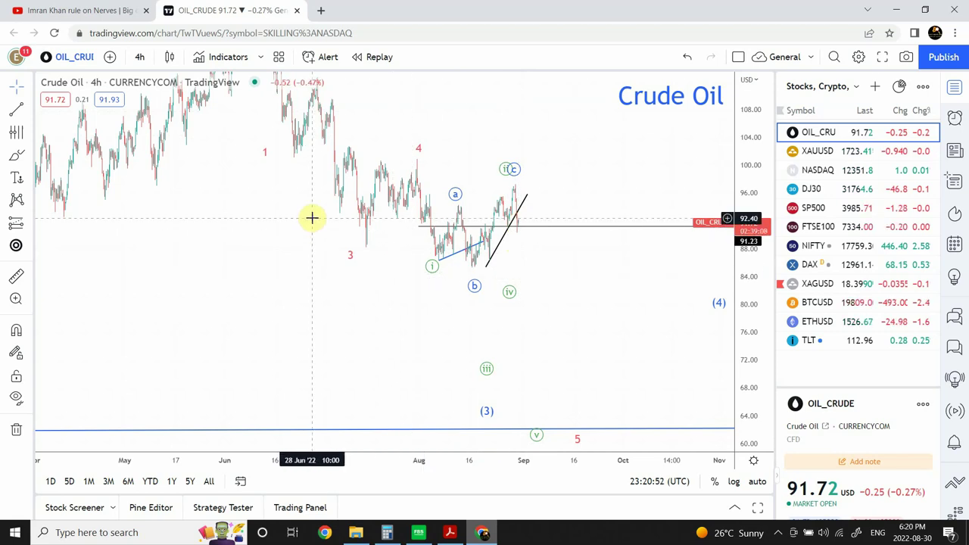
left_click_drag(312, 218, 297, 268)
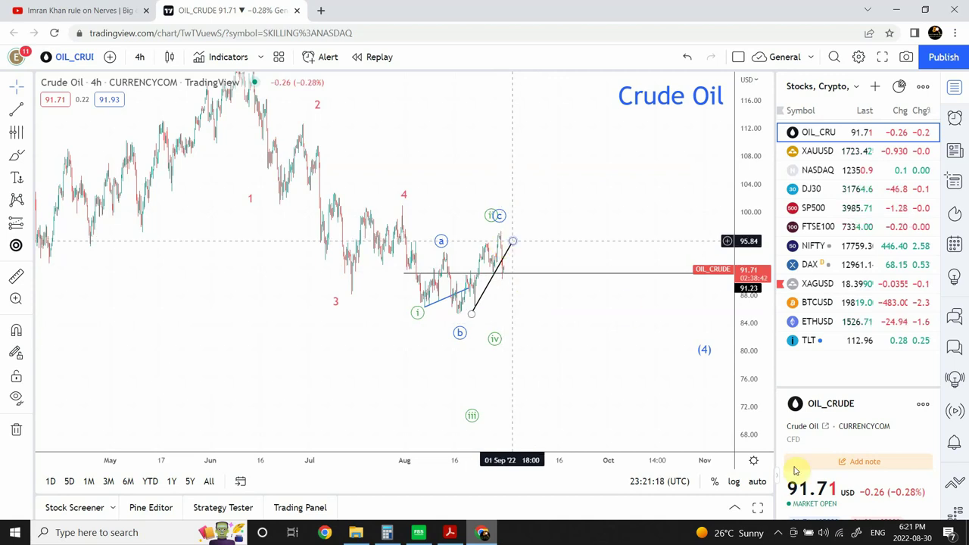
Check the dates September 6, 13 and 14, 2022 in the system calendar and close it.
left_click(912, 536)
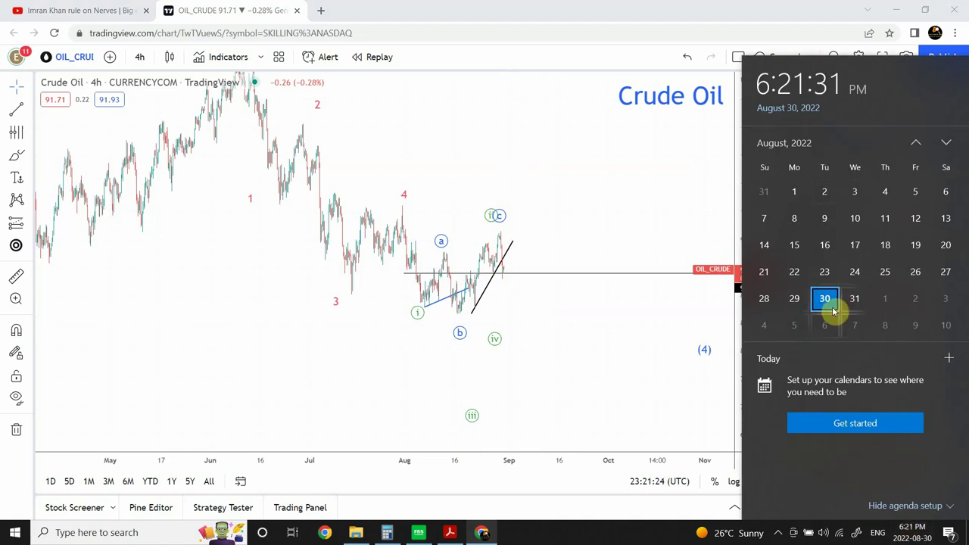
left_click(828, 327)
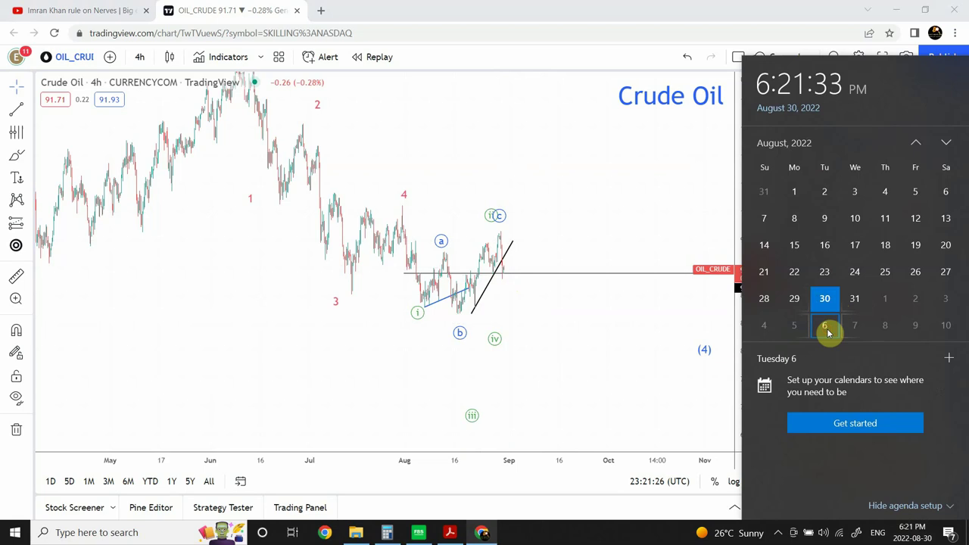
left_click(946, 143)
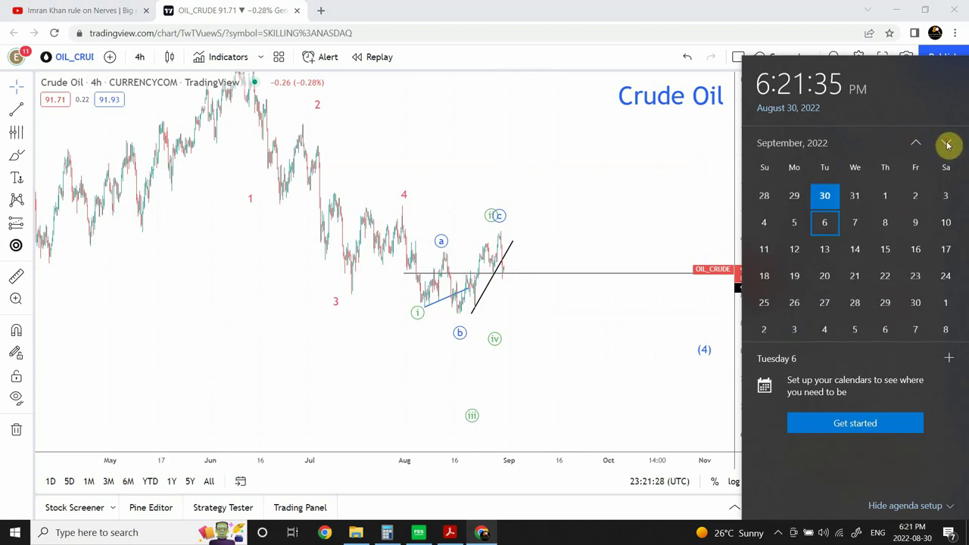
left_click(824, 245)
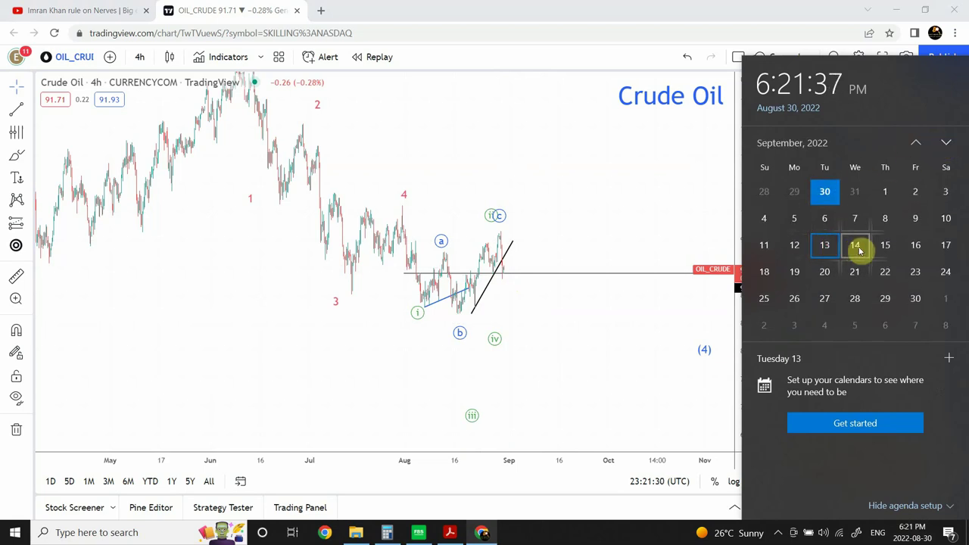
left_click(858, 248)
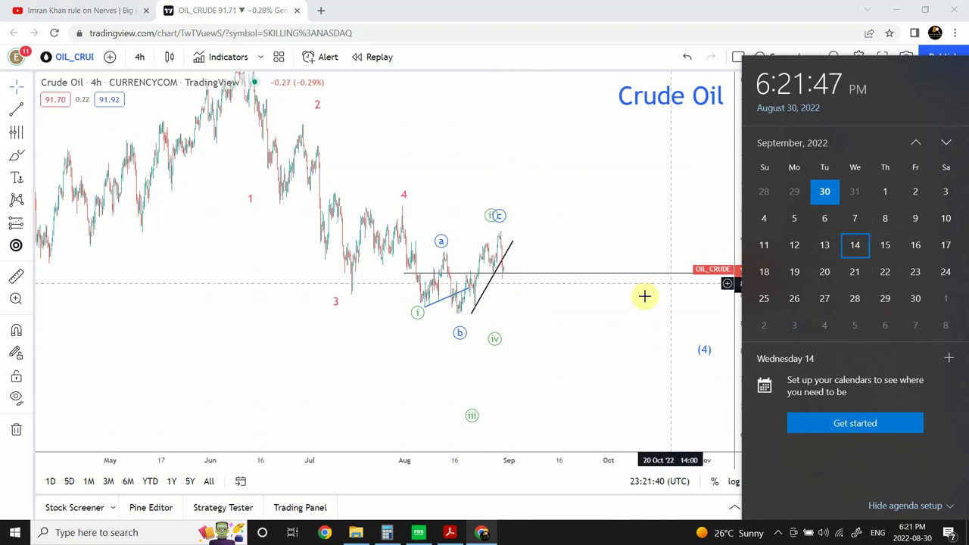
left_click(587, 225)
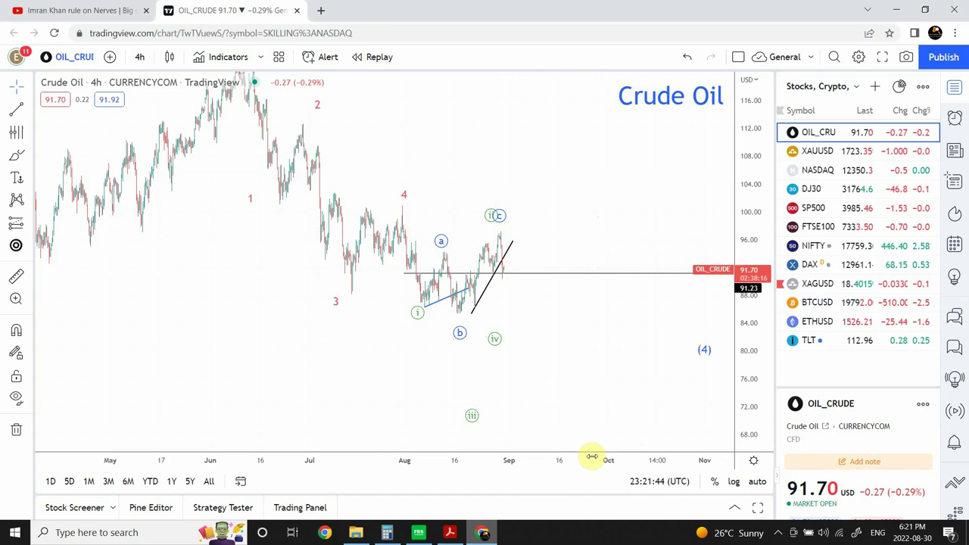
left_click(27, 111)
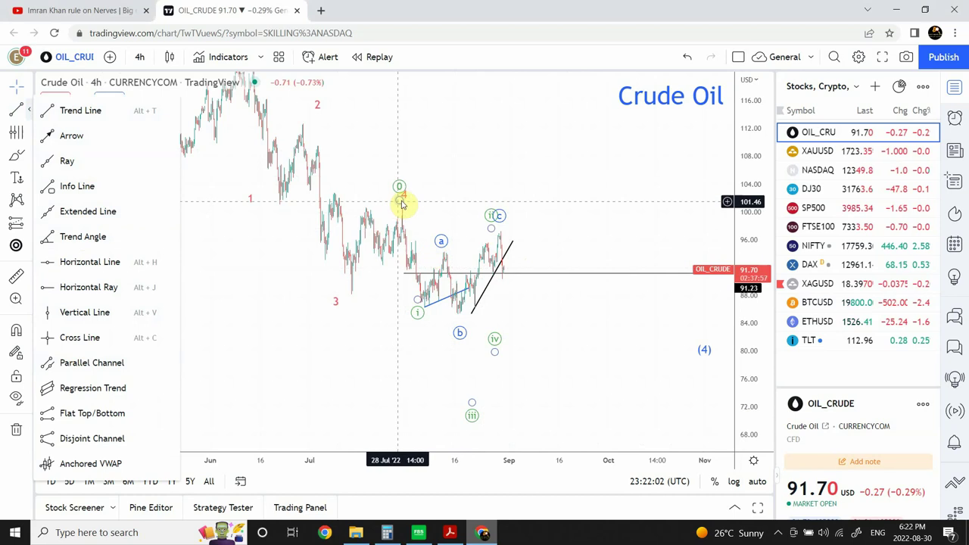
mouse_move(405, 210)
left_click_drag(403, 210, 426, 320)
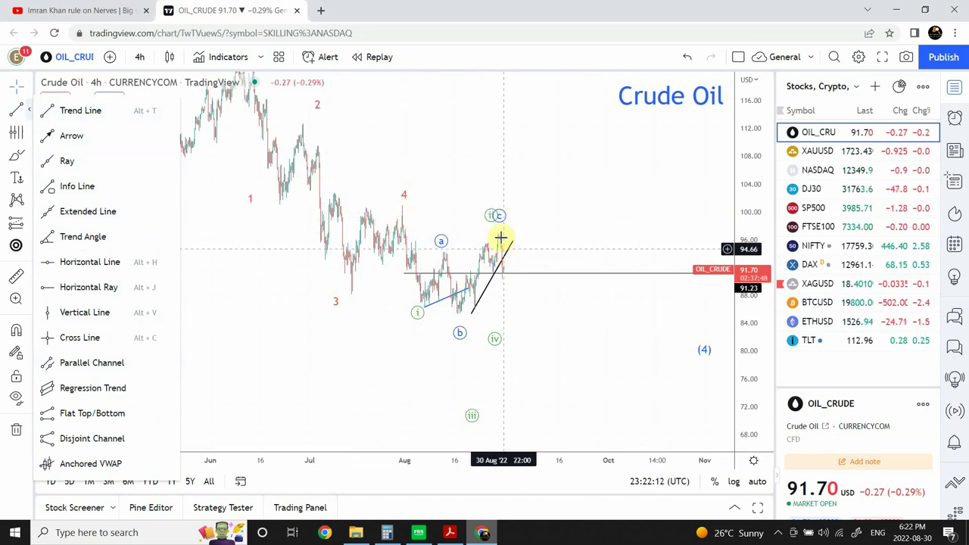
left_click_drag(500, 242, 512, 240)
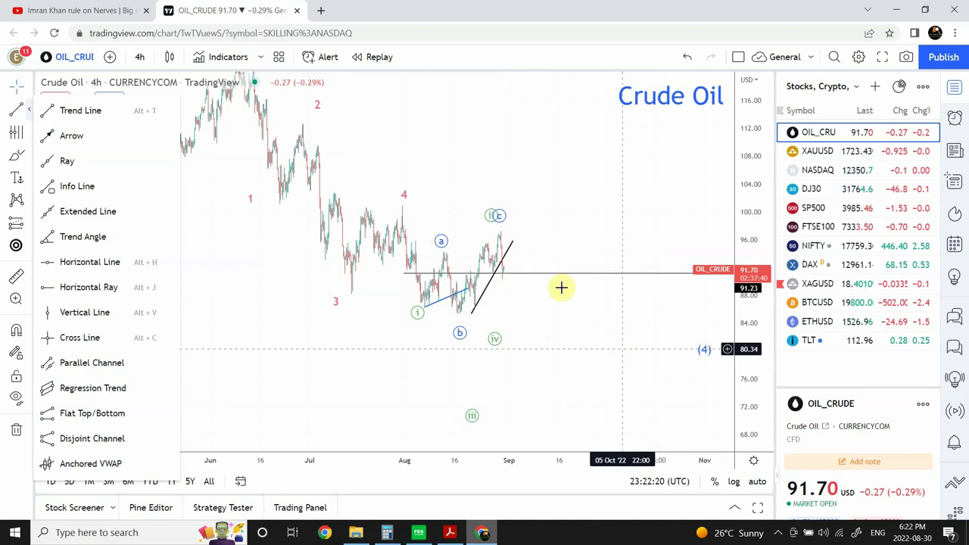
left_click_drag(506, 242, 503, 263)
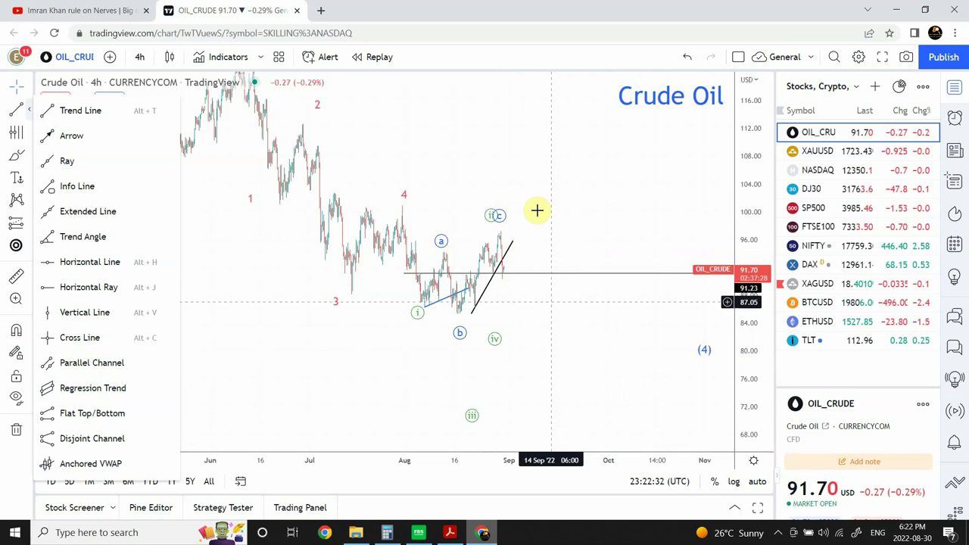
left_click(536, 176)
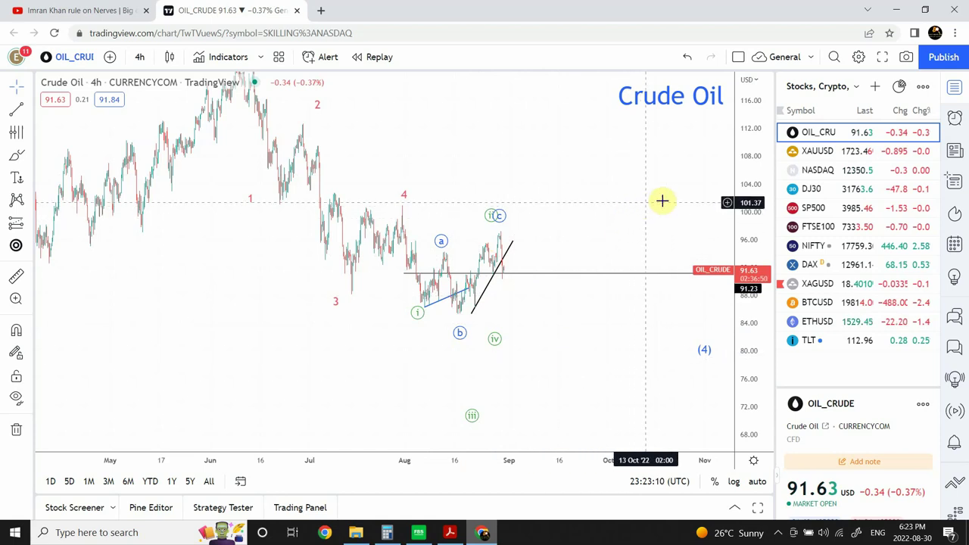
Open the XAUUSD chart on the 1-hour timeframe, showing the rise from the July low through the latest candles.
left_click(818, 151)
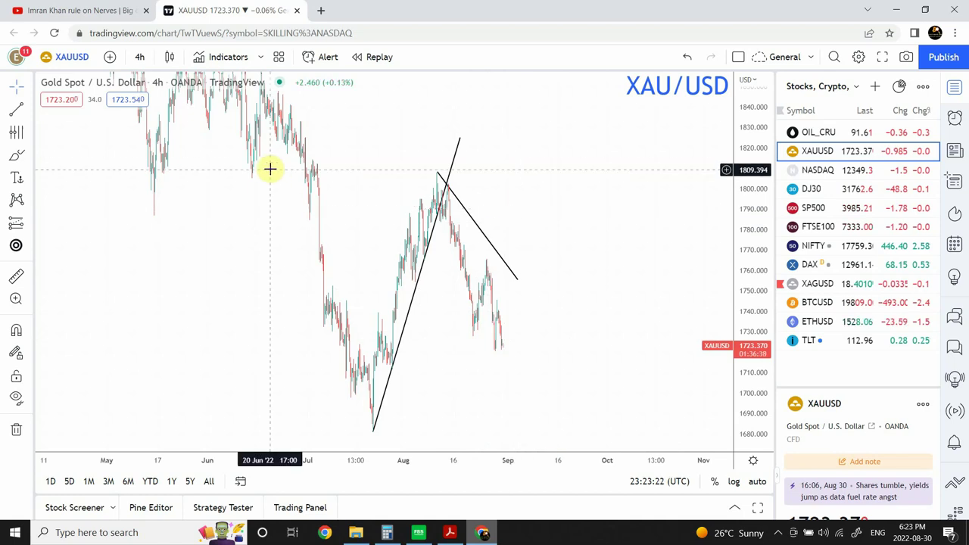
left_click(139, 60)
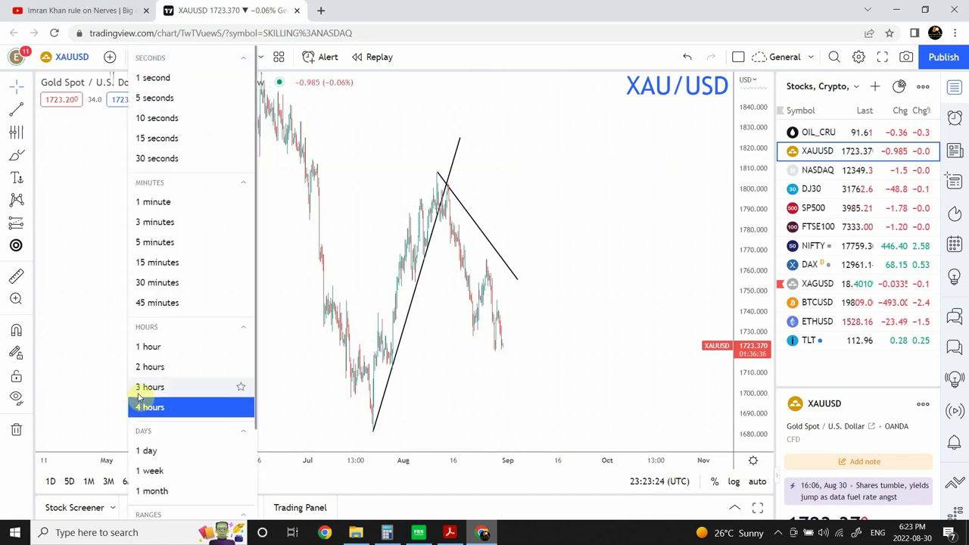
left_click(151, 347)
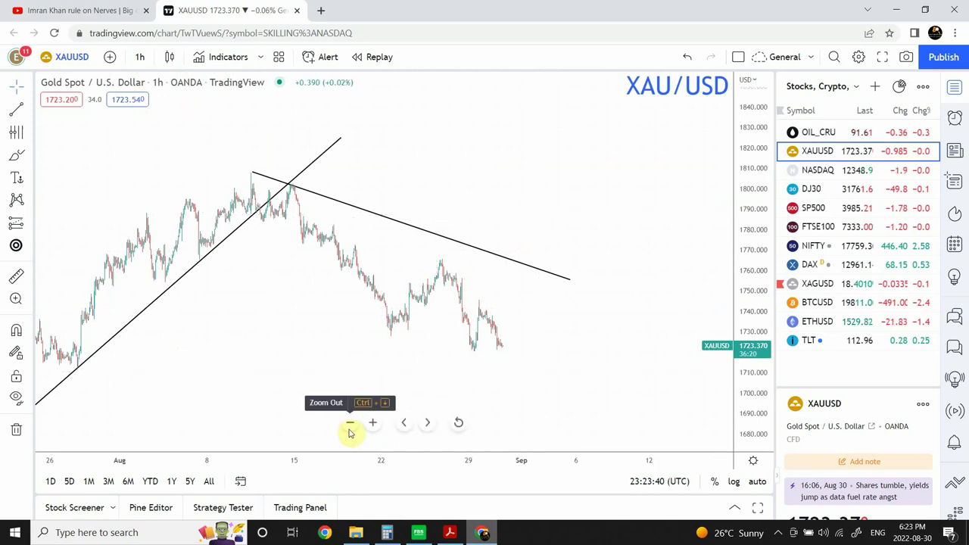
left_click(349, 428)
left_click(348, 428)
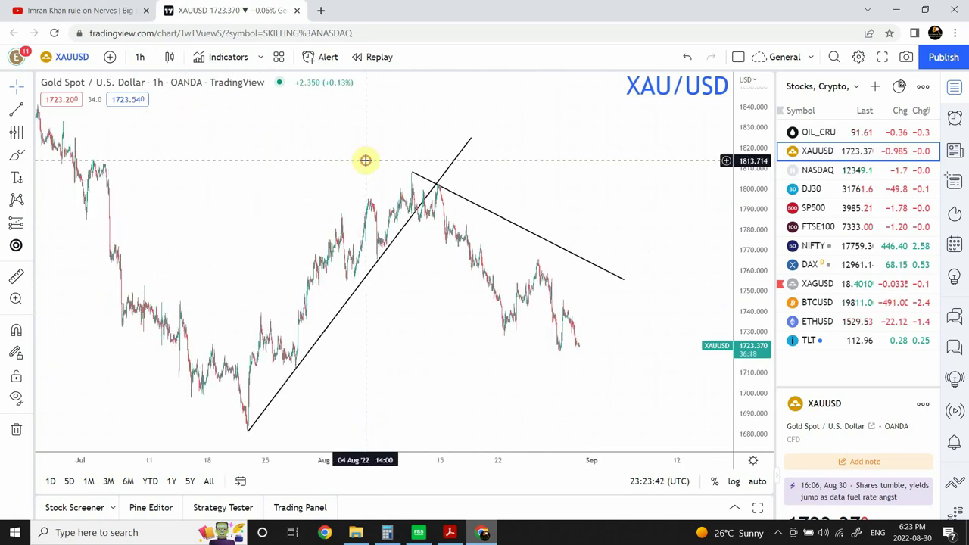
left_click_drag(366, 160, 274, 143)
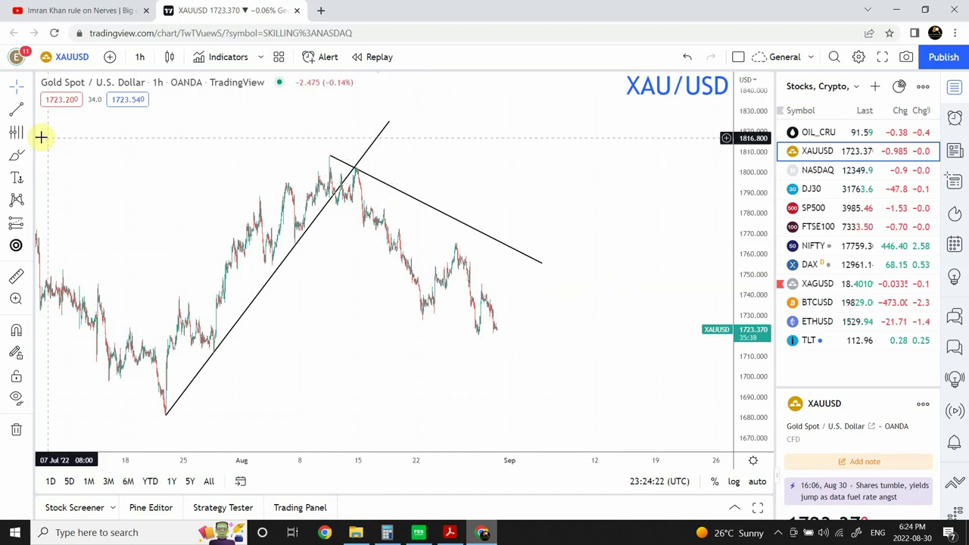
Draw an Elliott Correction Wave (ABC) on gold from about 1726, with a near 1768, b near 1719 and c near 1794.
left_click(29, 226)
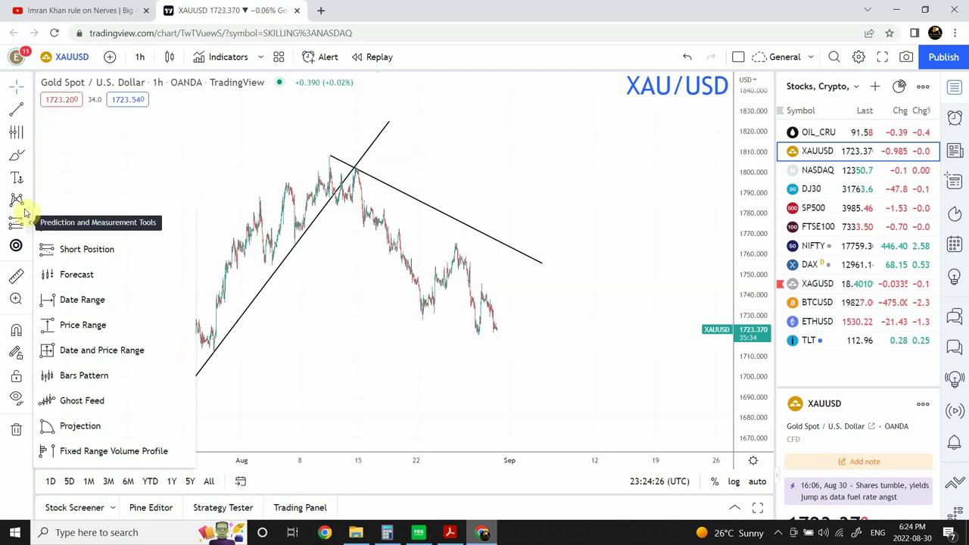
left_click(29, 201)
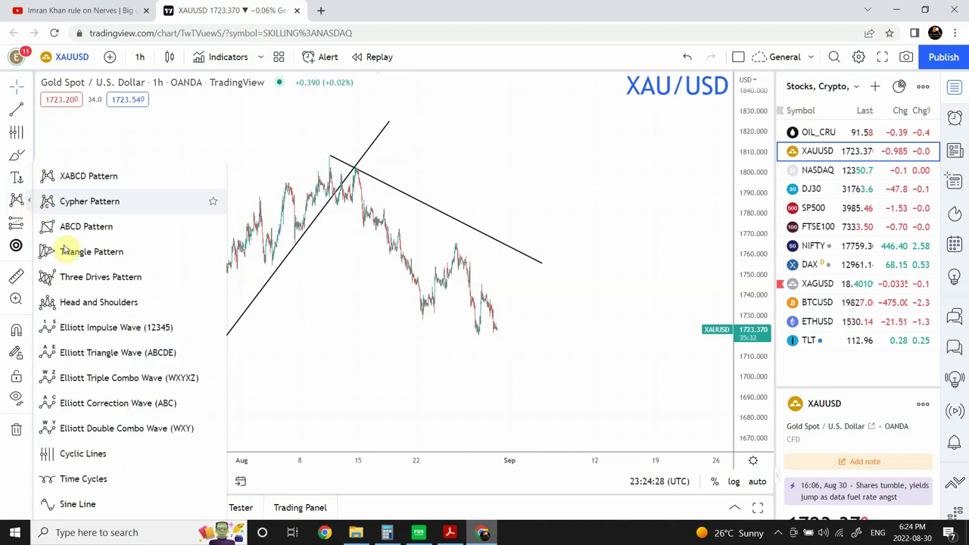
left_click(91, 403)
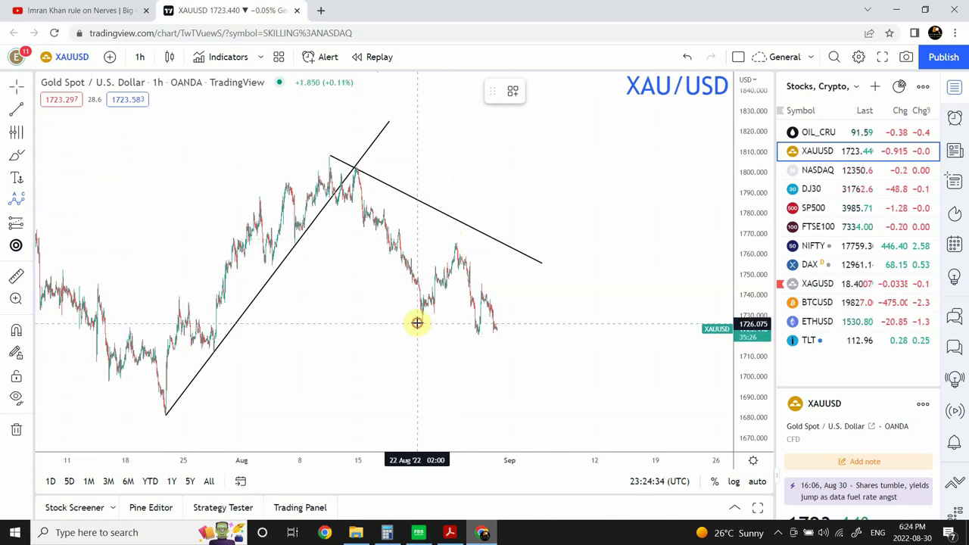
left_click(417, 323)
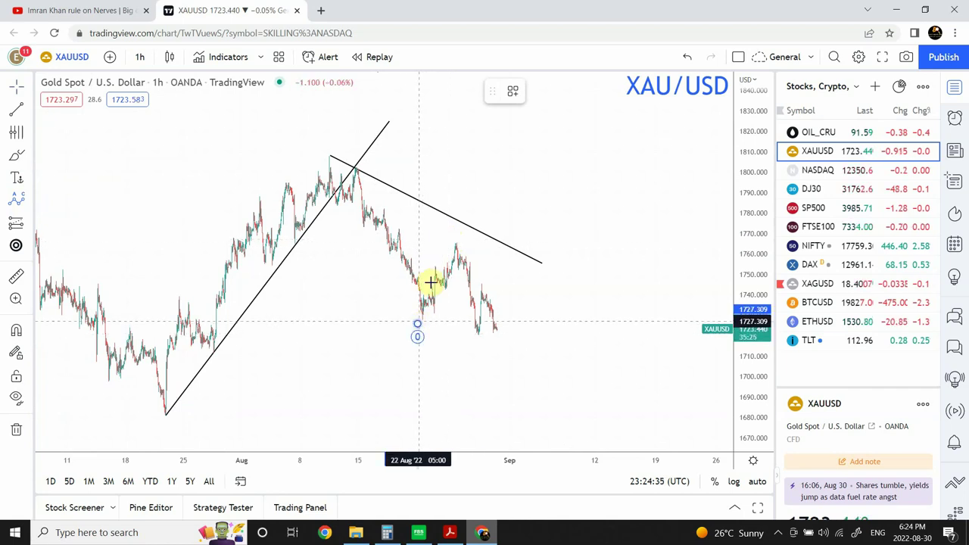
left_click(449, 237)
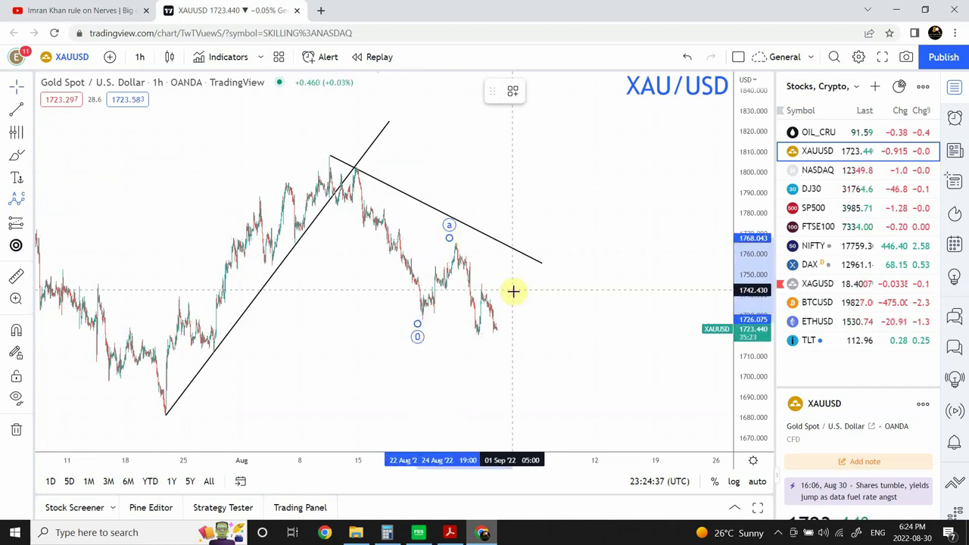
left_click(518, 338)
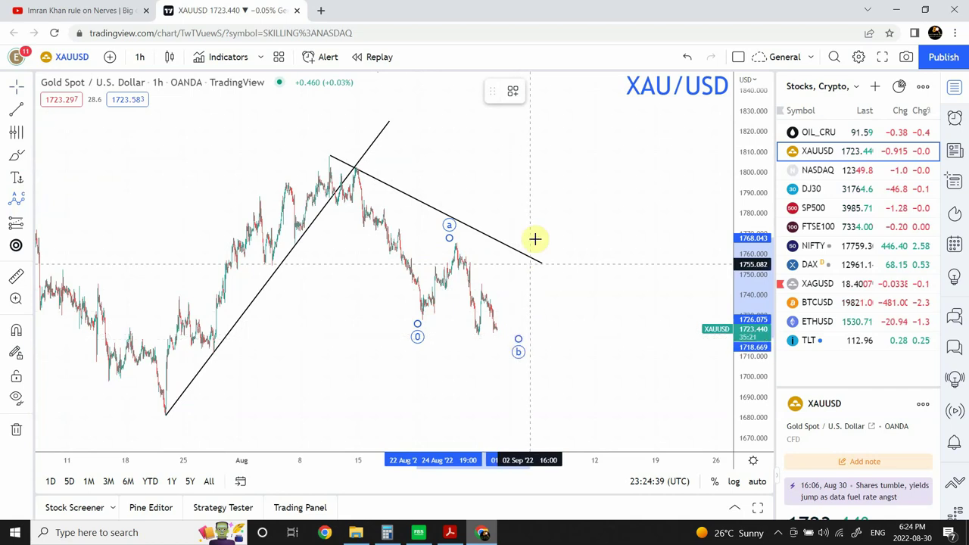
left_click(555, 184)
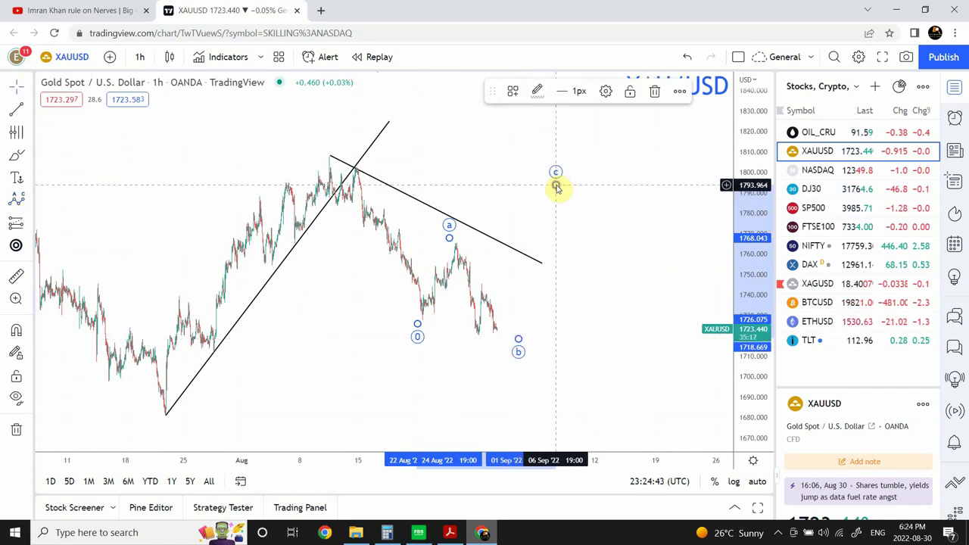
left_click(535, 332)
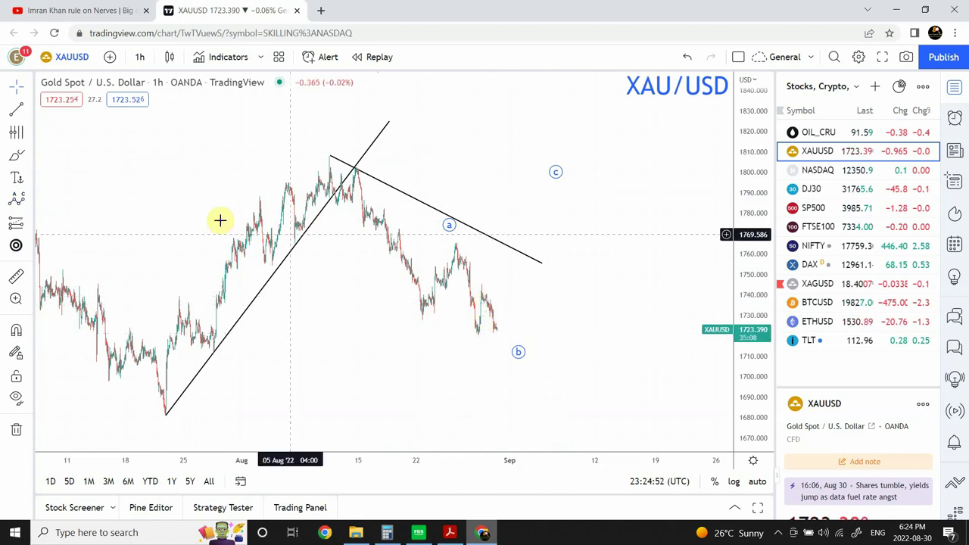
Examine gold's latest decline and the projected a, b and c labels up close on the 1-hour chart.
mouse_move(318, 435)
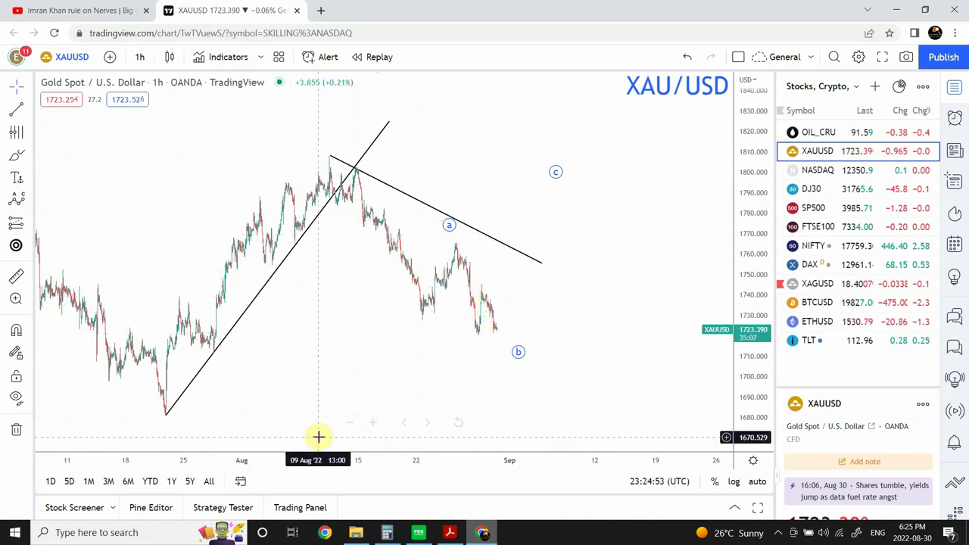
left_click(373, 426)
left_click(373, 426)
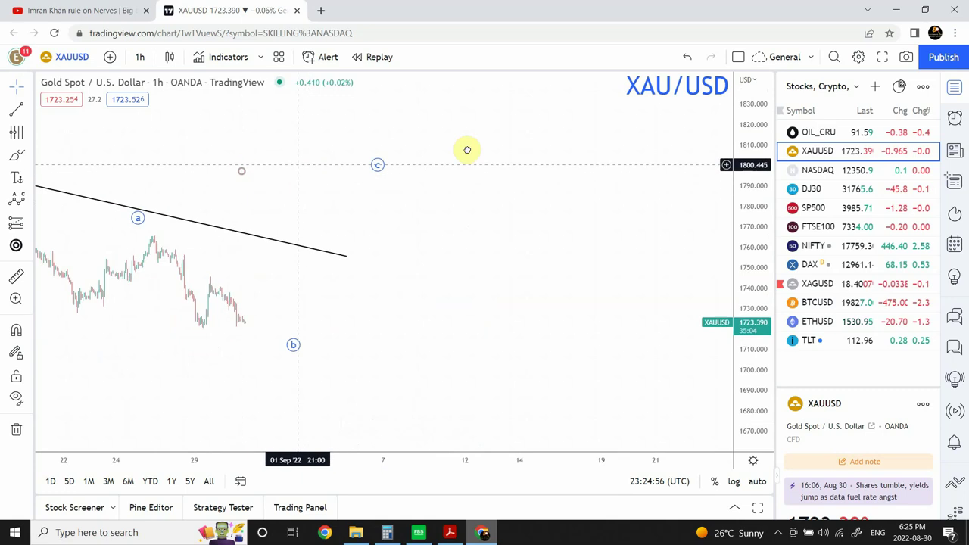
scroll(467, 150, "left", 5)
mouse_move(427, 454)
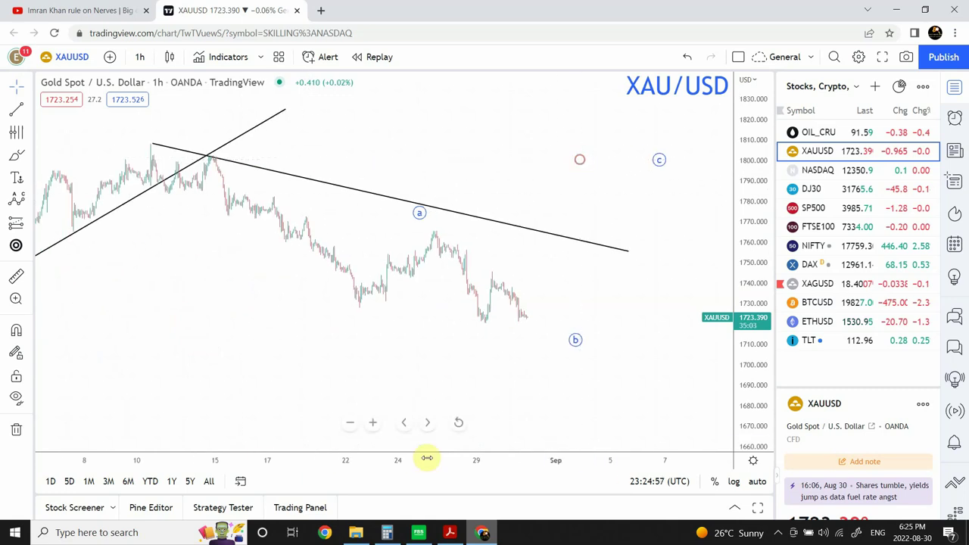
left_click(371, 425)
left_click(371, 424)
left_click_drag(460, 210, 591, 219)
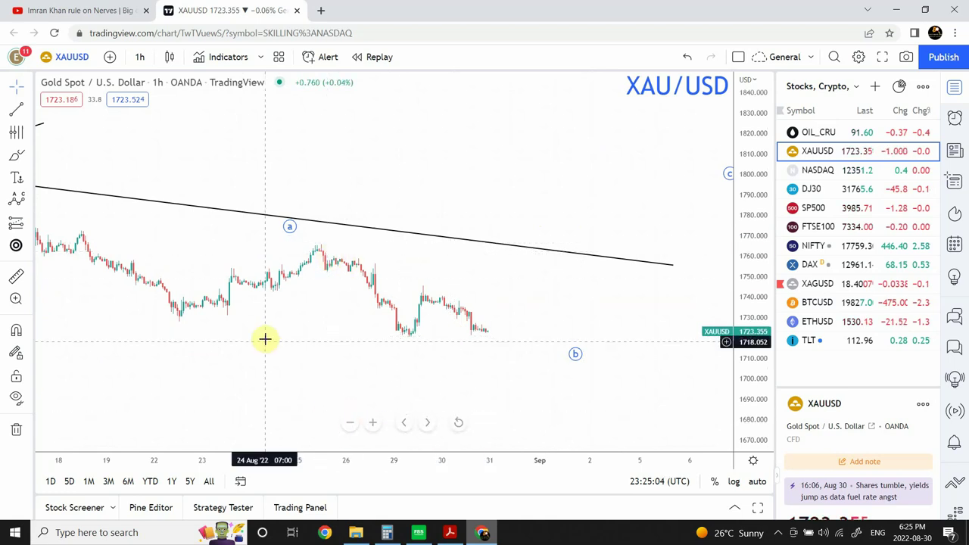
Switch the gold chart to the 15-minute timeframe with automatic price scaling, showing the decline from mid-August through August 30.
left_click(138, 58)
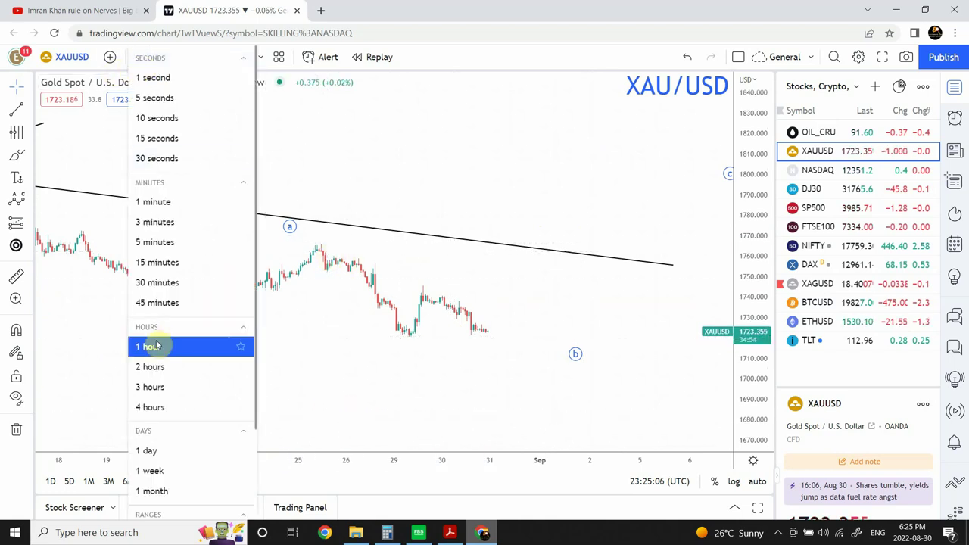
left_click(158, 262)
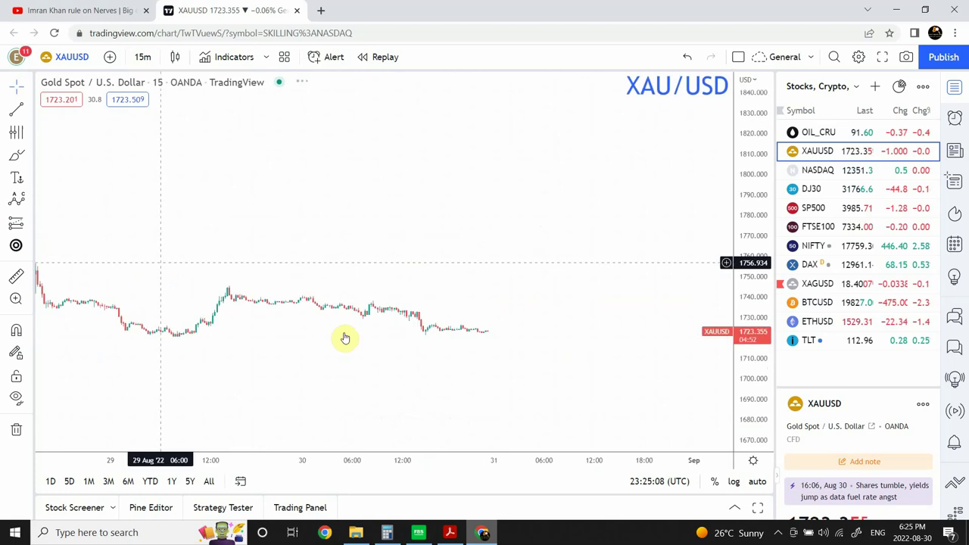
left_click(758, 483)
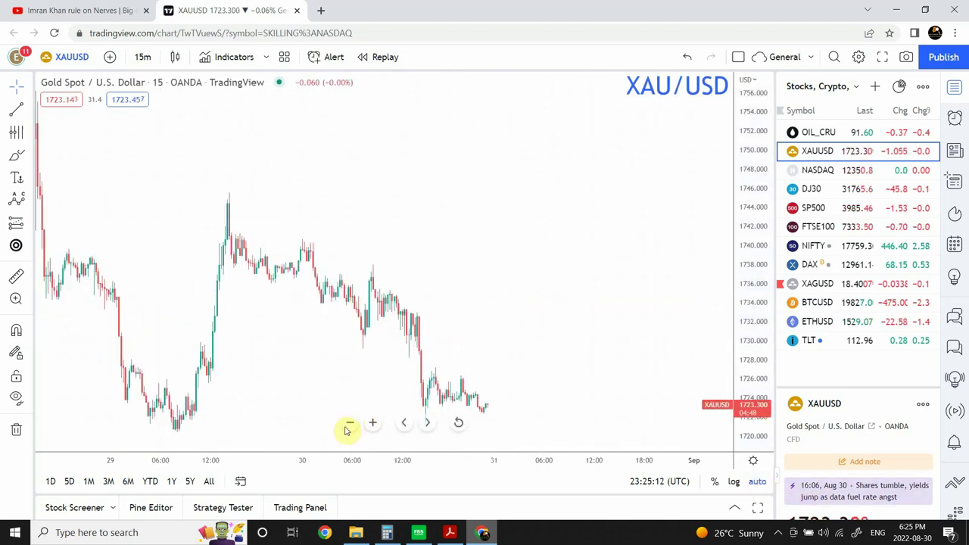
left_click(350, 424)
left_click(350, 424)
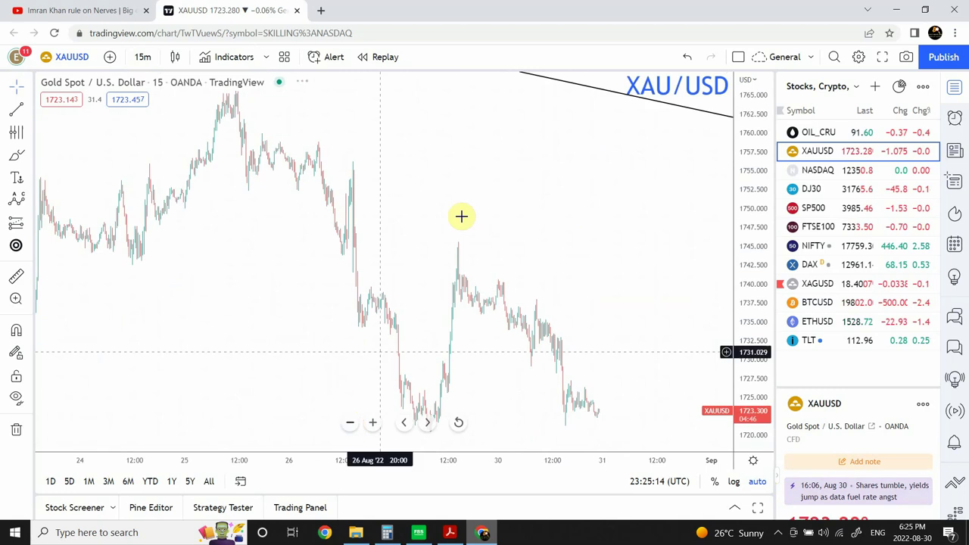
left_click_drag(526, 202, 404, 173)
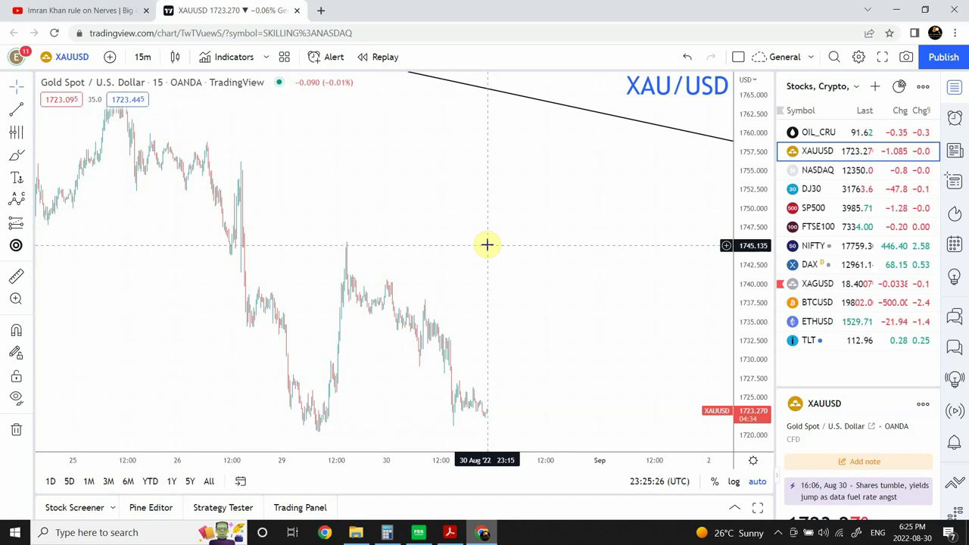
left_click(350, 428)
left_click(351, 429)
left_click(352, 429)
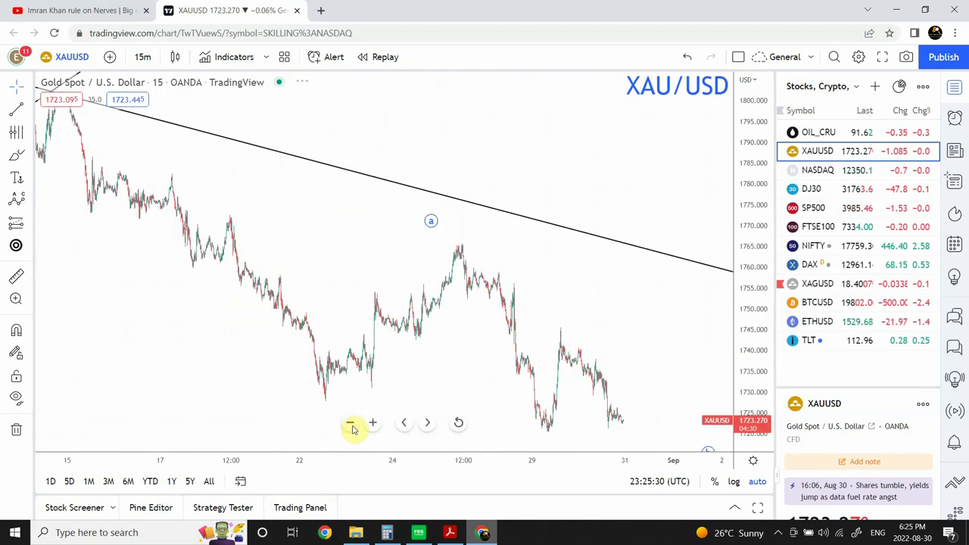
Move the wave a label of the gold ABC correction closer to the August 25 peak, near 1768.
left_click(475, 203)
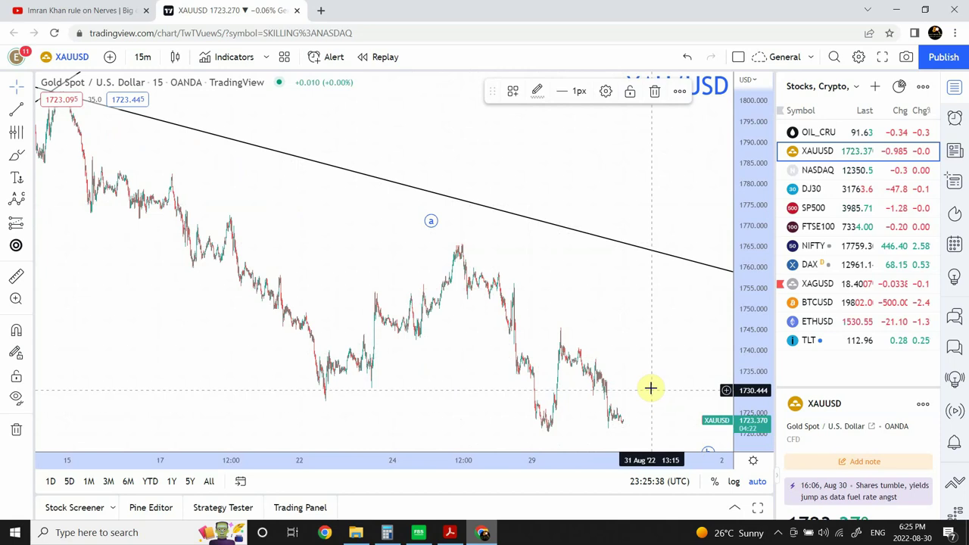
left_click_drag(633, 359, 614, 317)
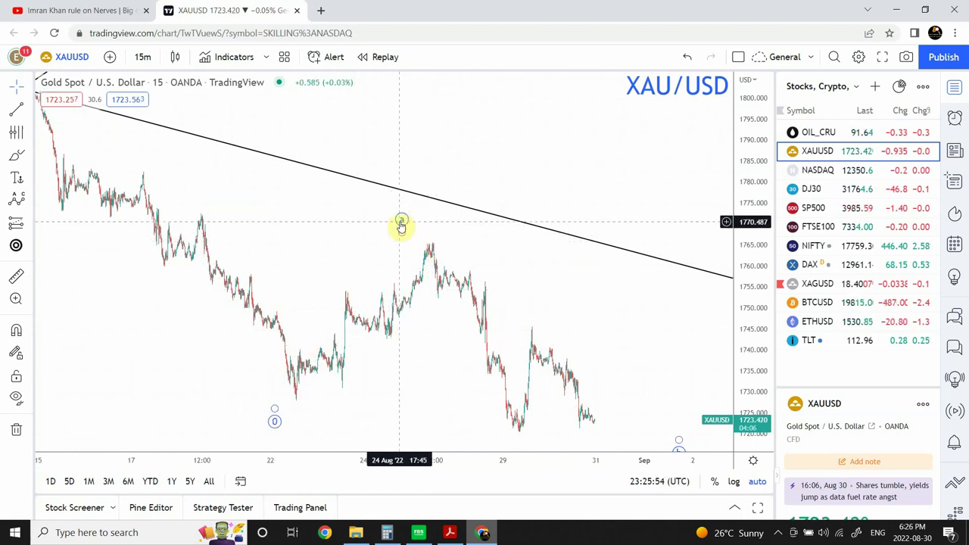
left_click_drag(402, 232, 420, 246)
left_click(432, 364)
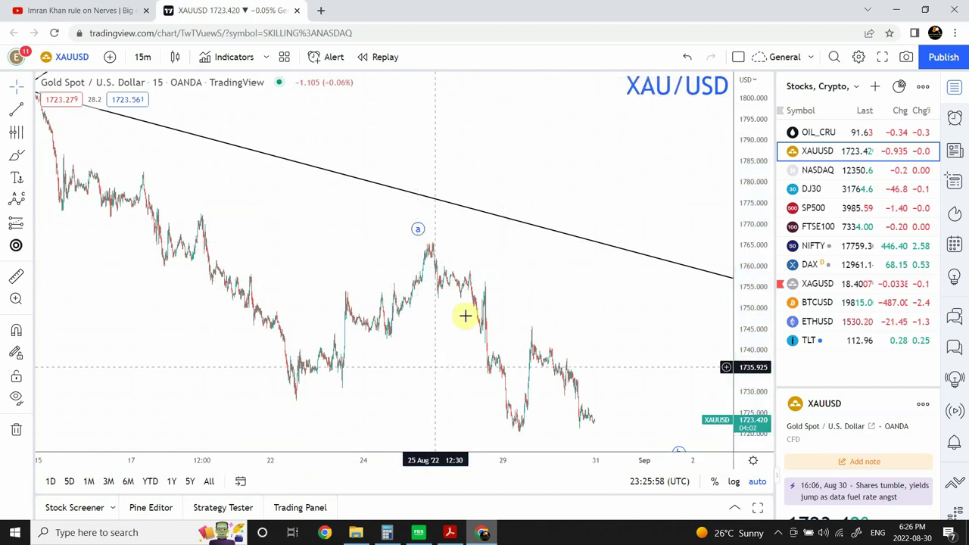
Examine gold's 15-minute swings from the wave a peak through the late-August lows to the projected wave b.
left_click_drag(499, 253, 409, 212)
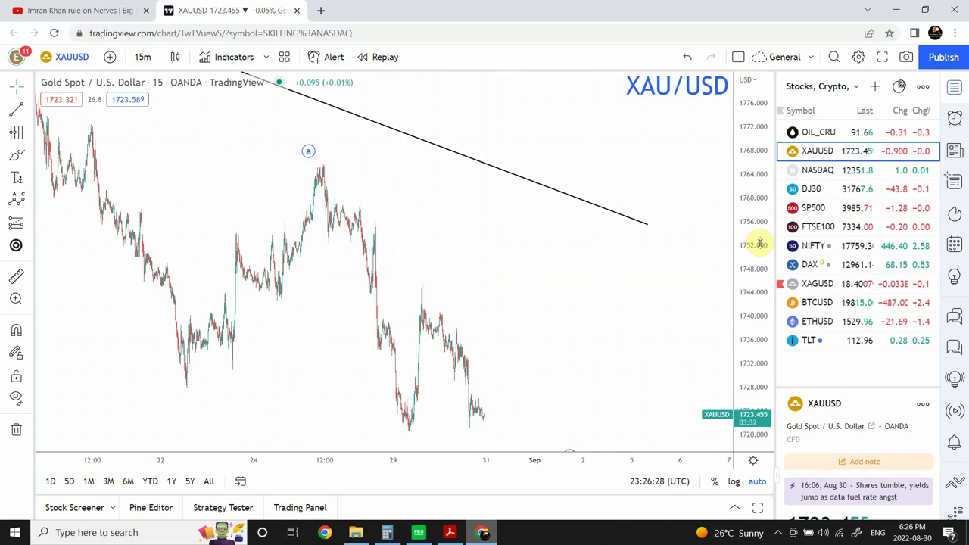
left_click_drag(756, 240, 752, 282)
mouse_move(402, 424)
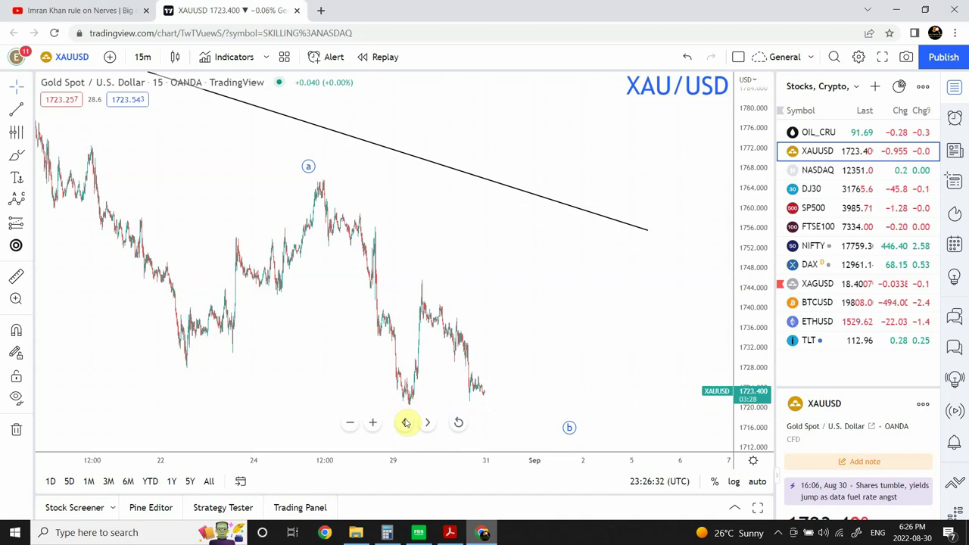
left_click(350, 424)
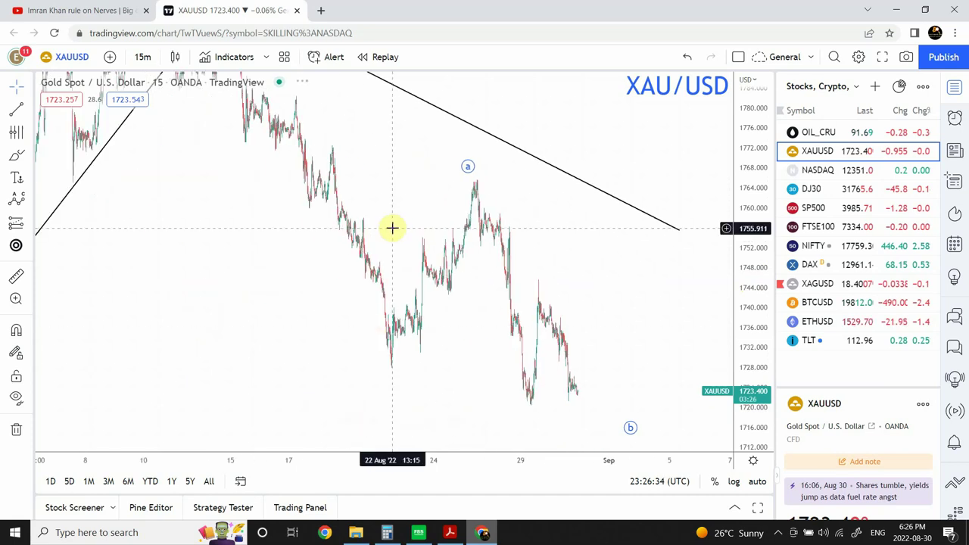
left_click_drag(336, 292, 306, 232)
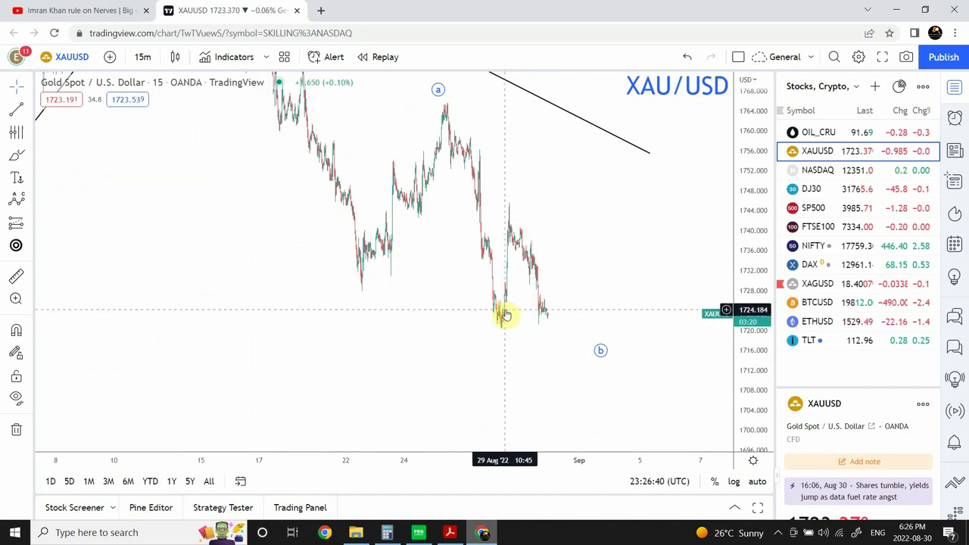
left_click(447, 111)
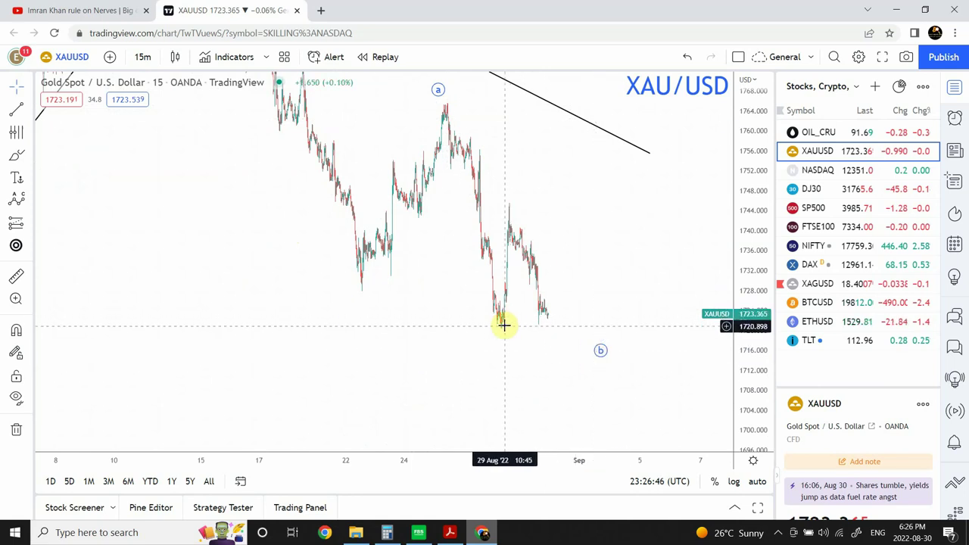
left_click(547, 309)
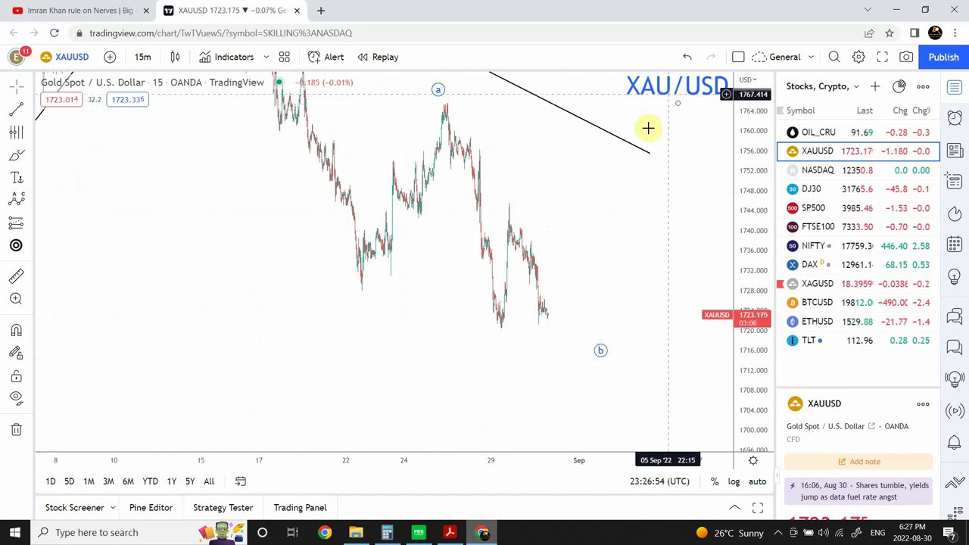
left_click_drag(623, 212, 580, 341)
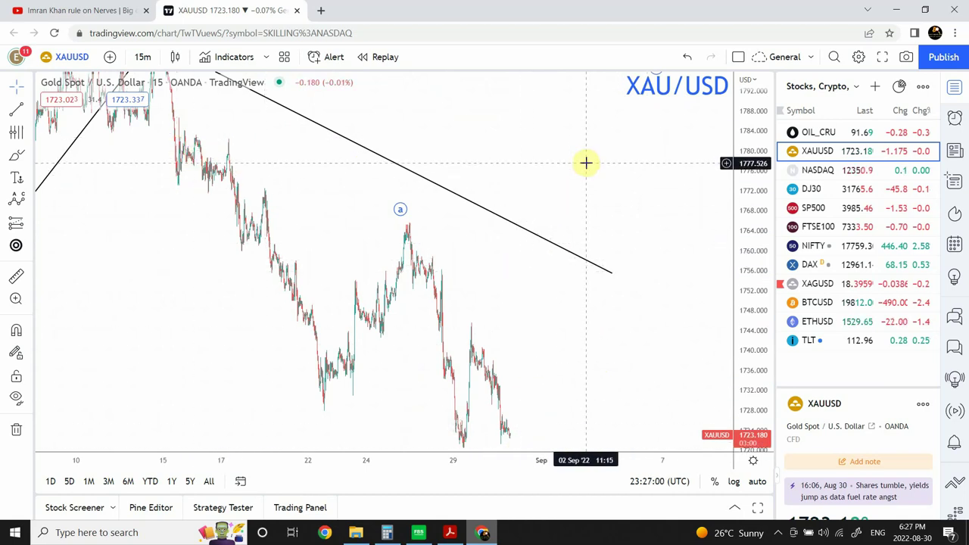
left_click_drag(520, 288, 514, 227)
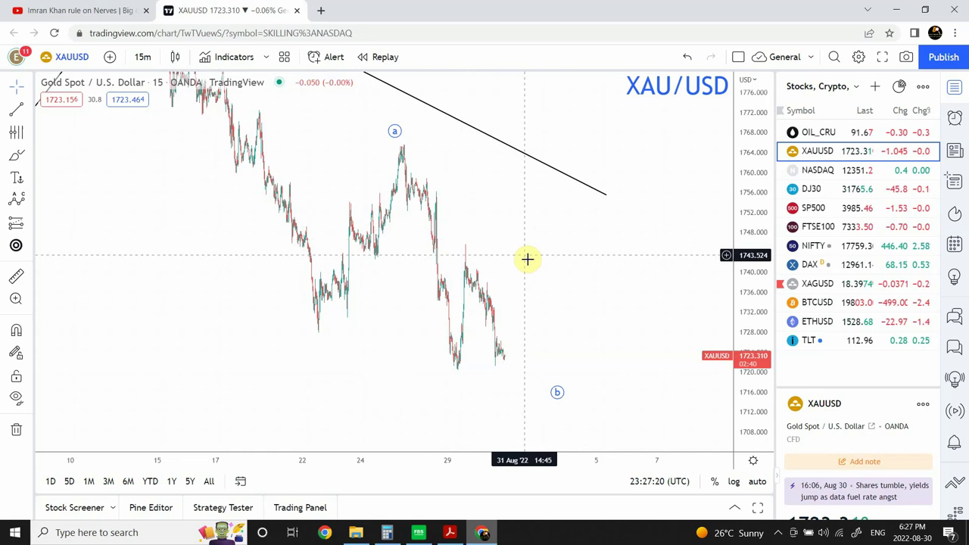
Open the NASDAQ chart on the daily timeframe with automatic price scaling.
left_click(814, 172)
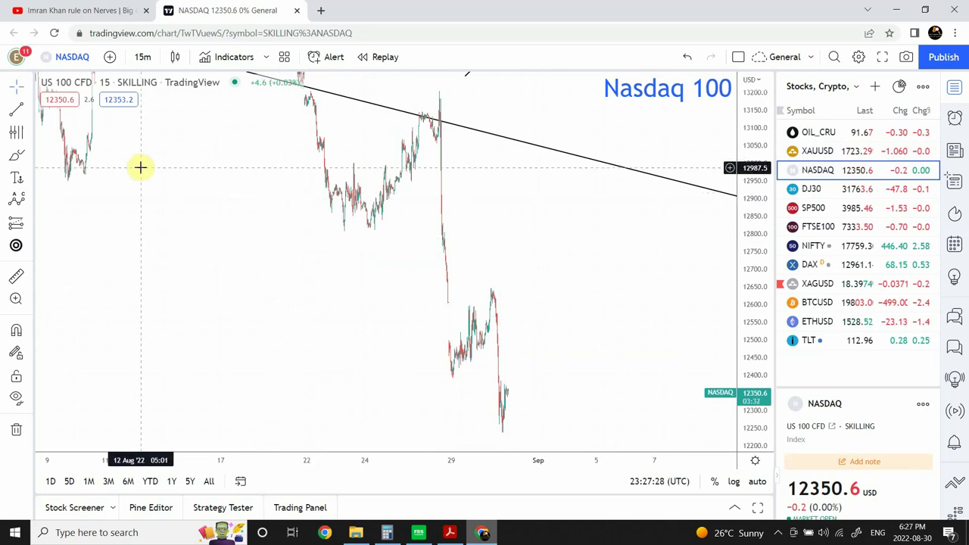
left_click(143, 57)
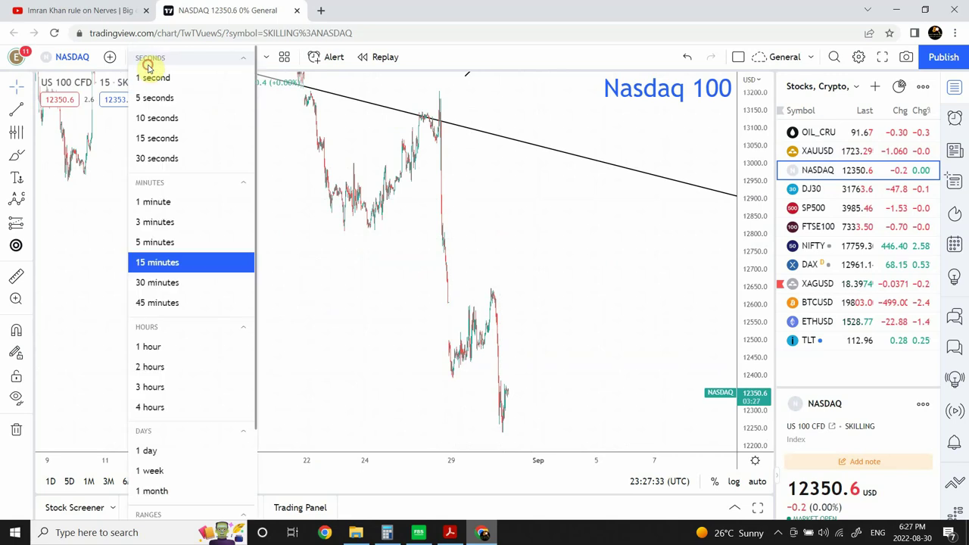
left_click(148, 450)
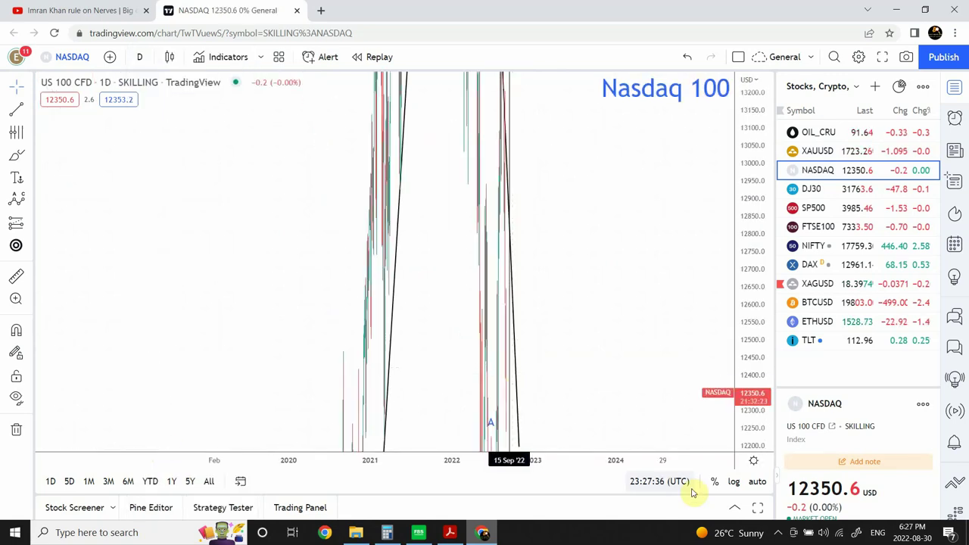
left_click(757, 481)
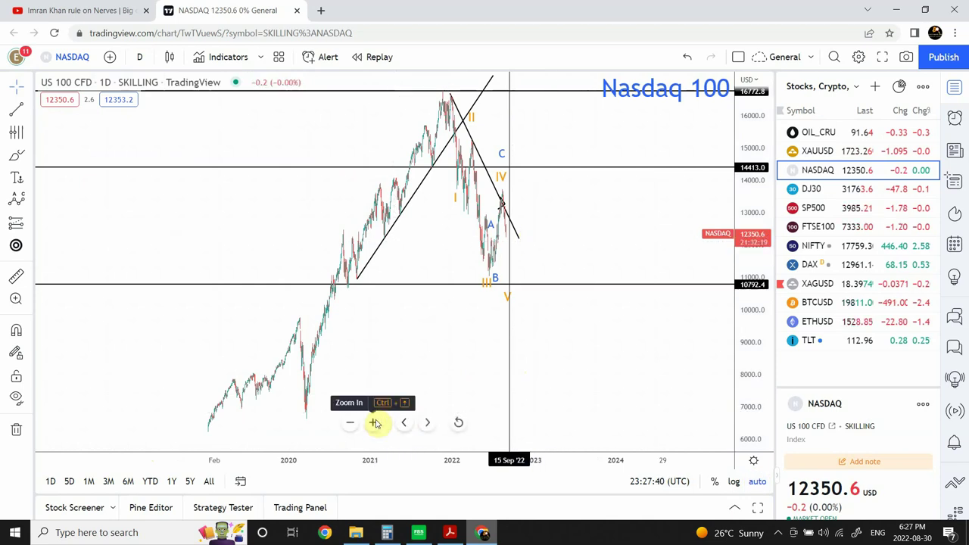
Move the lower end of the Nasdaq's descending trendline to about 12236 at December 14, 2022.
left_click(375, 422)
left_click_drag(493, 292, 728, 261)
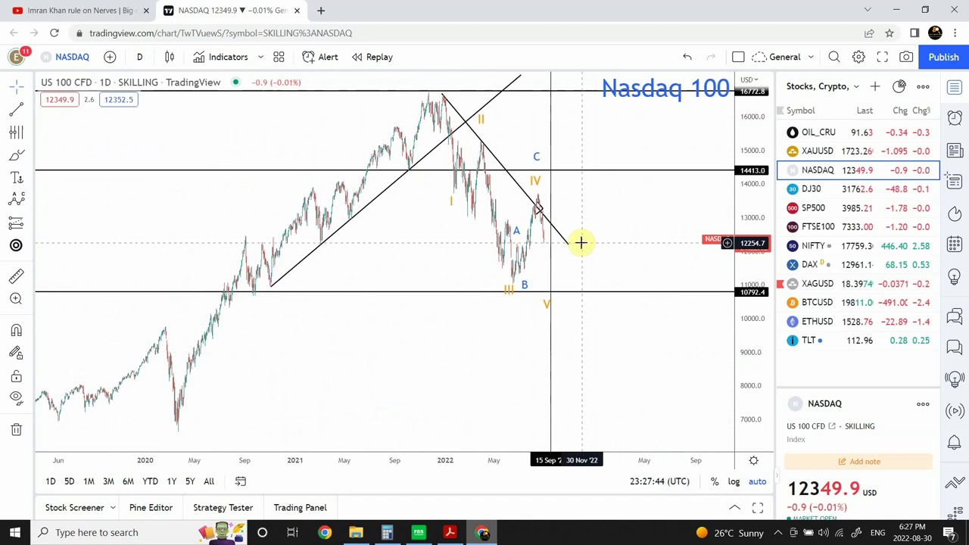
left_click_drag(571, 245, 586, 243)
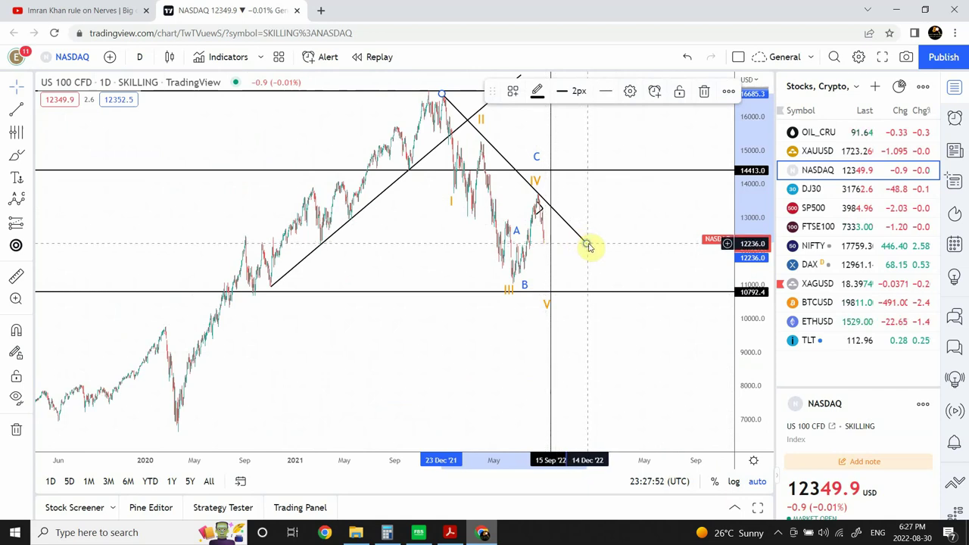
left_click(590, 256)
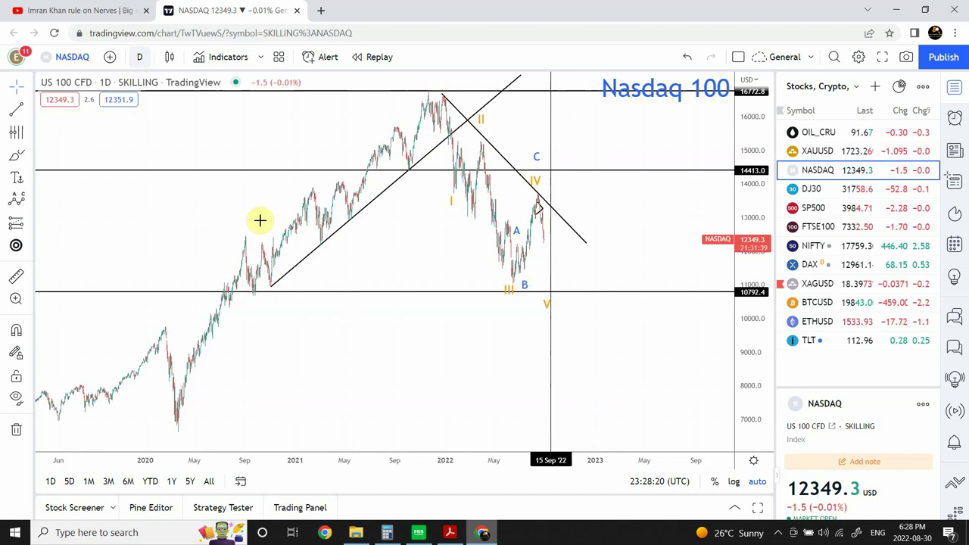
Review the Nasdaq on the 1-hour timeframe and over the one-day range with 1-minute candles.
left_click(141, 57)
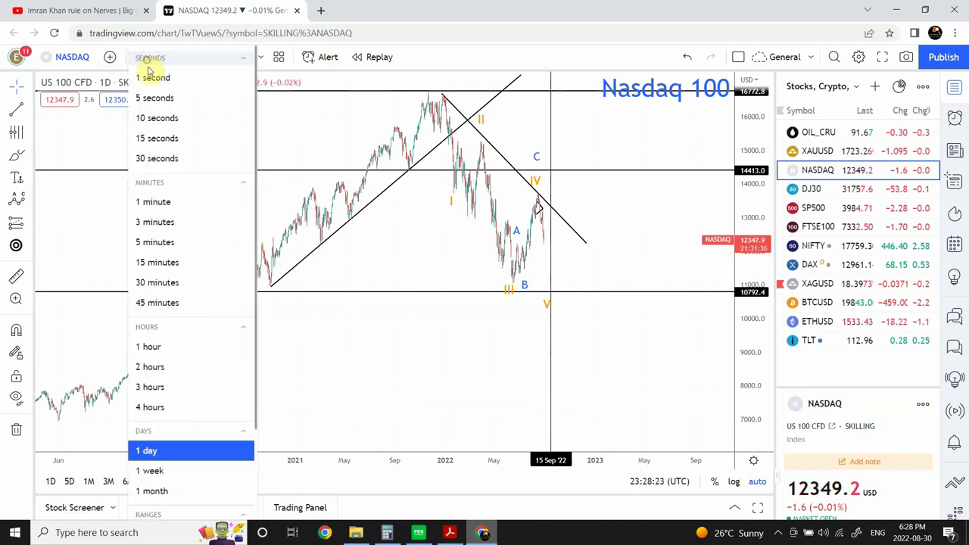
left_click(179, 346)
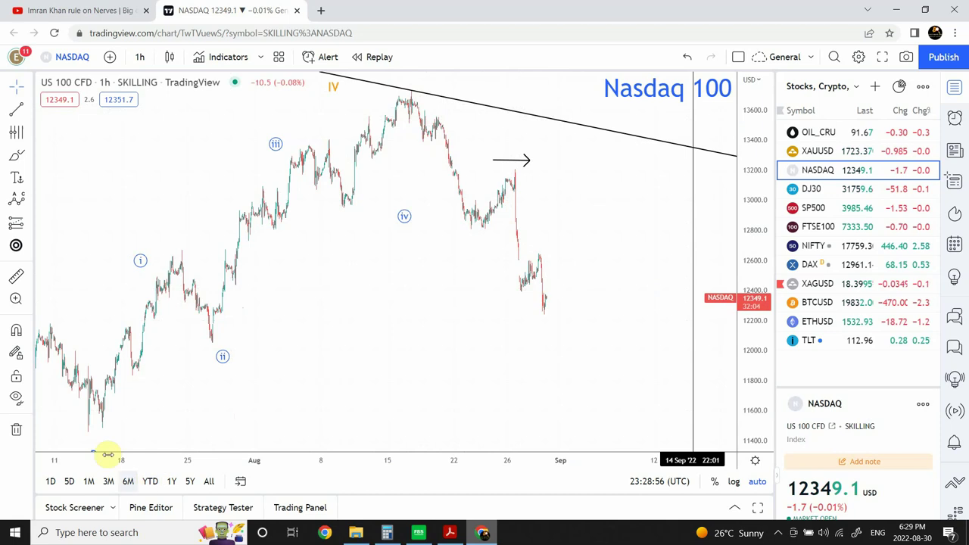
left_click(51, 482)
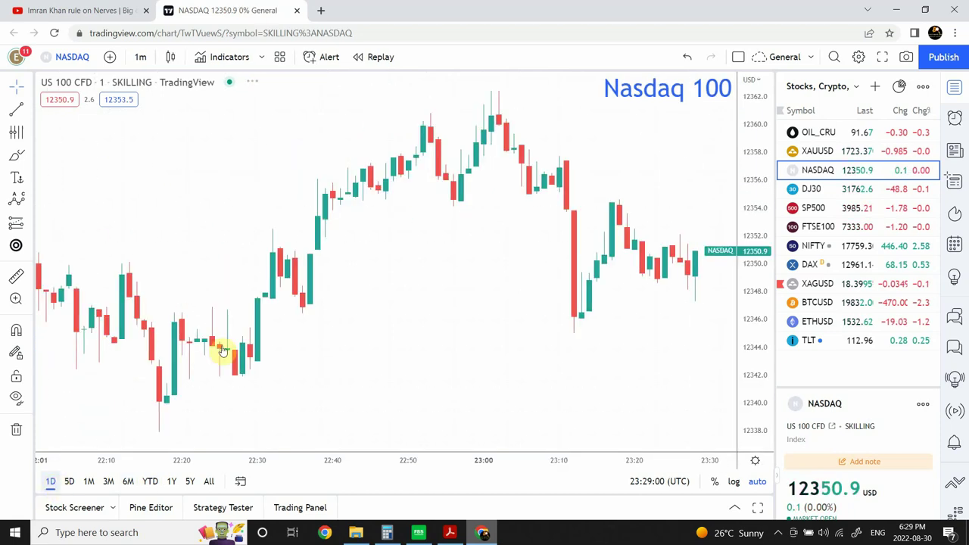
left_click_drag(432, 226, 565, 205)
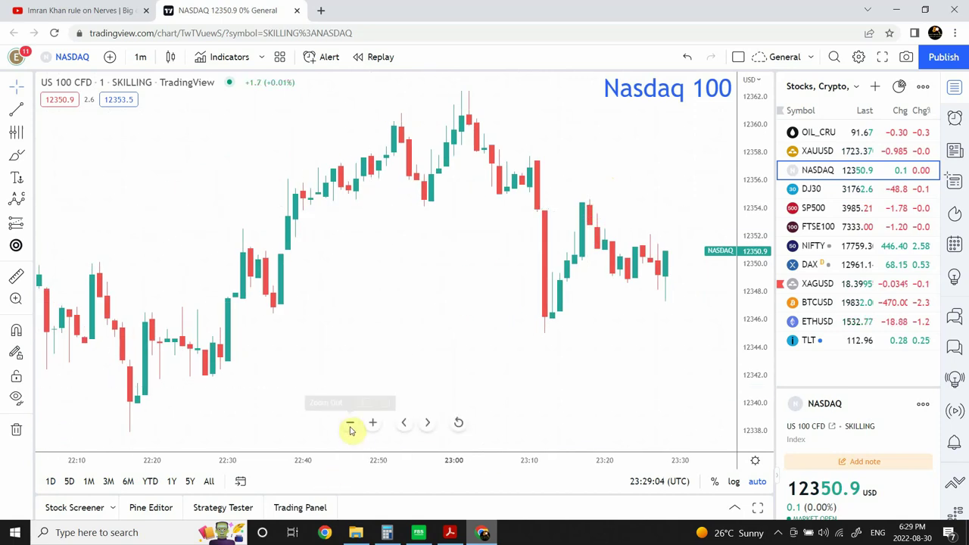
Return the Nasdaq chart to the daily timeframe, showing the June–August candles and the September 15, 2022 line.
left_click(140, 56)
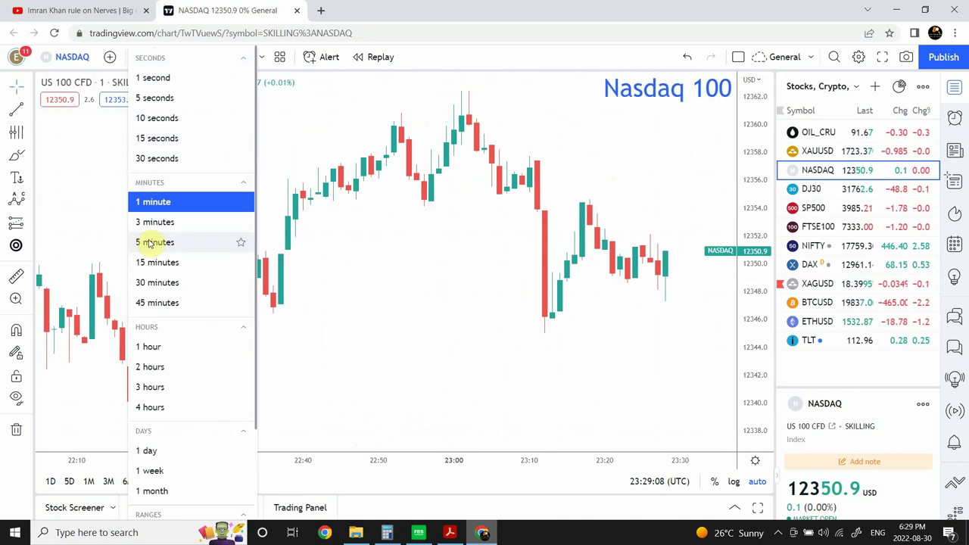
left_click(149, 451)
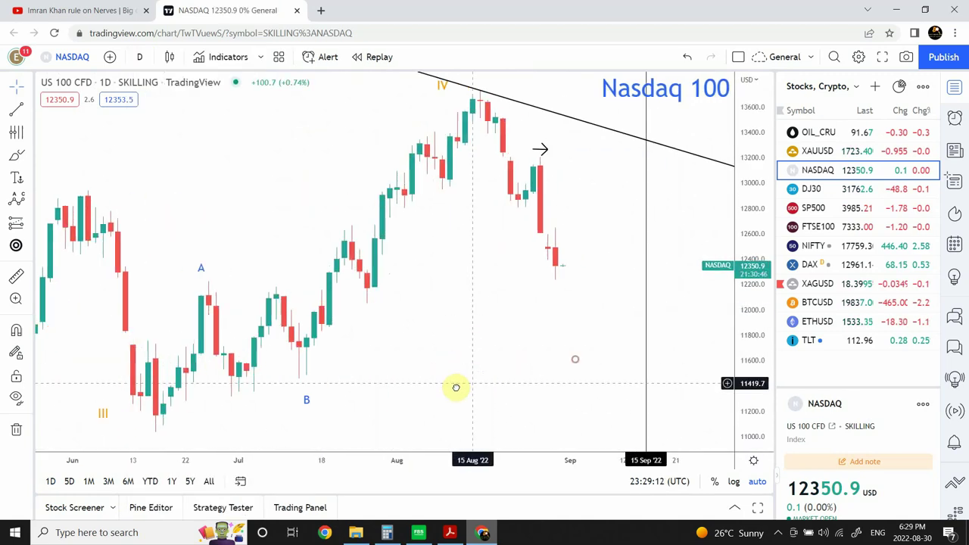
left_click_drag(456, 387, 411, 396)
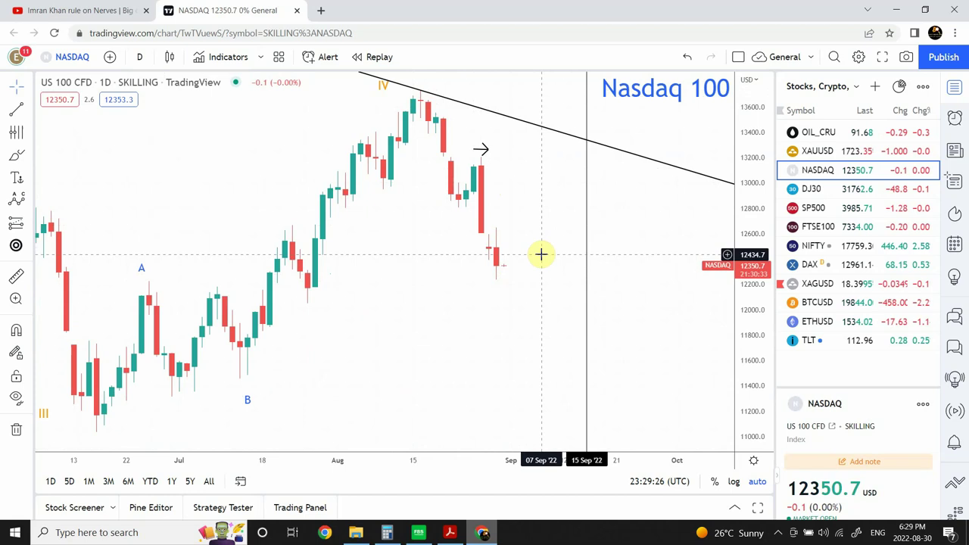
Check the XAUUSD daily chart and return to the NASDAQ daily chart, widened to reach back to mid-May.
left_click(860, 152)
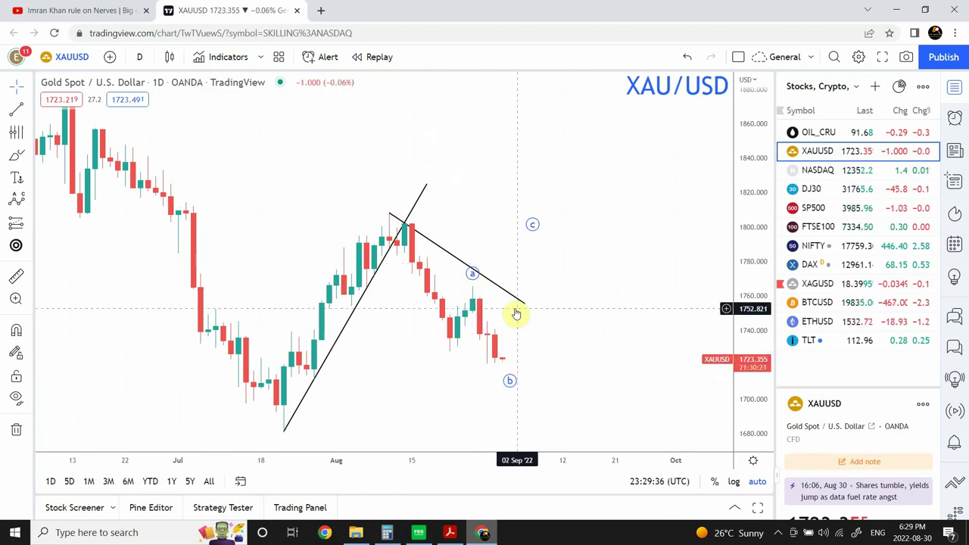
left_click(833, 171)
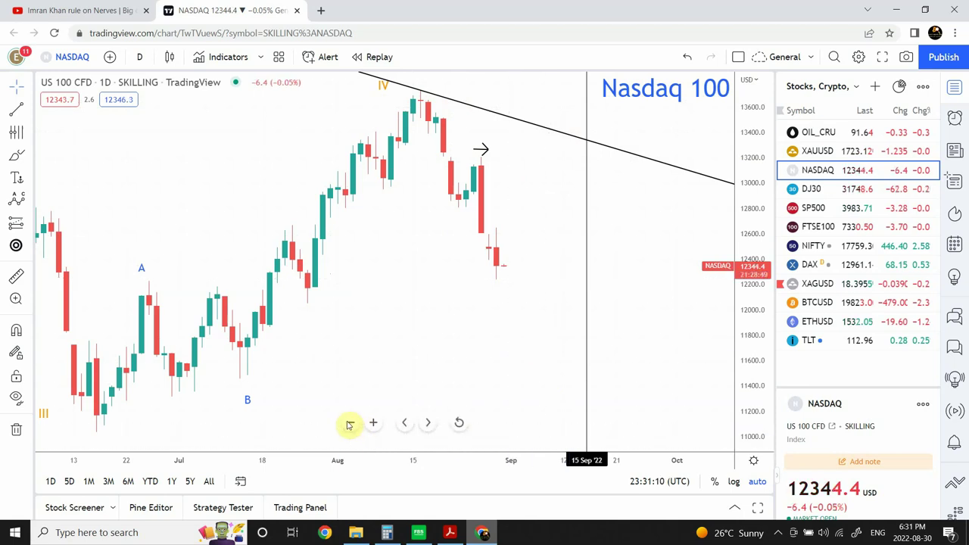
left_click(346, 423)
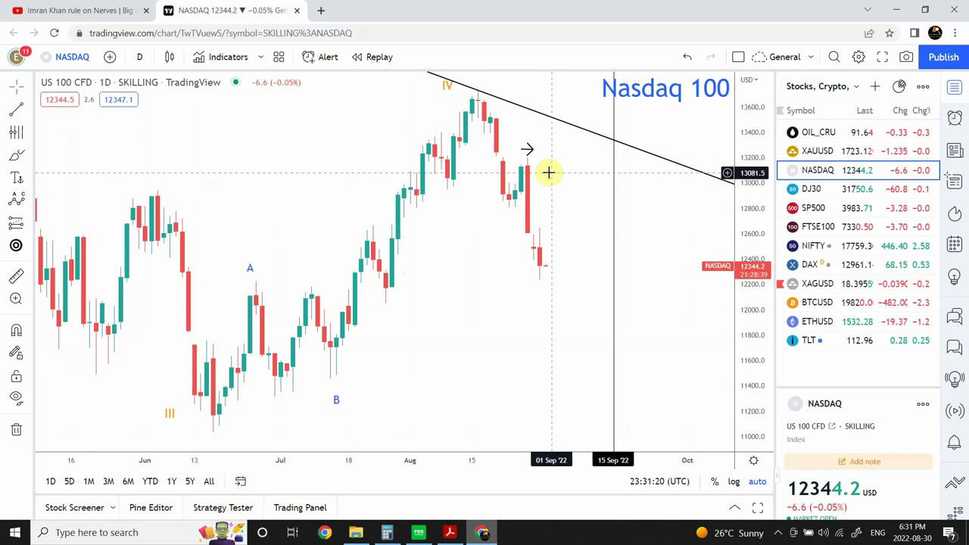
Review the daily charts of DJ30, SP500 and Crude Oil from the watchlist.
left_click(863, 192)
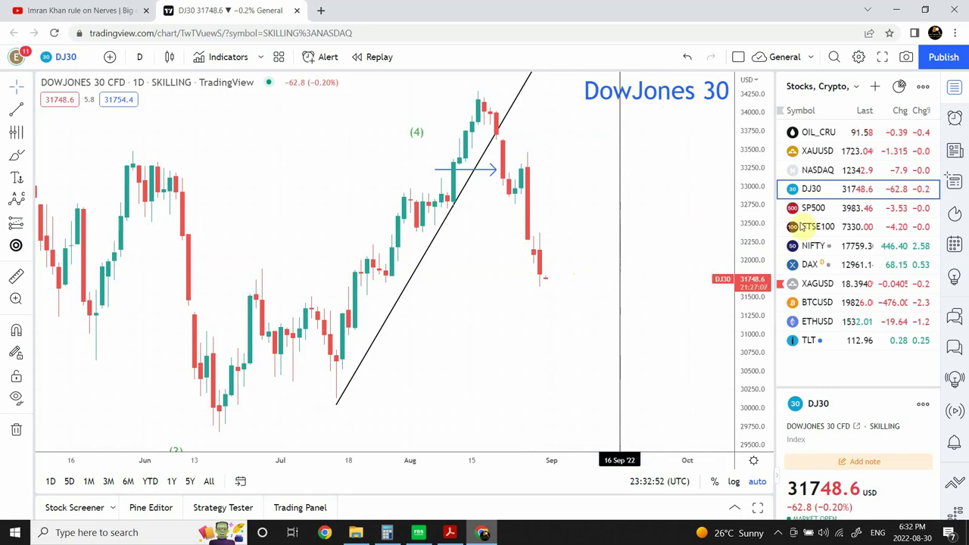
left_click(856, 212)
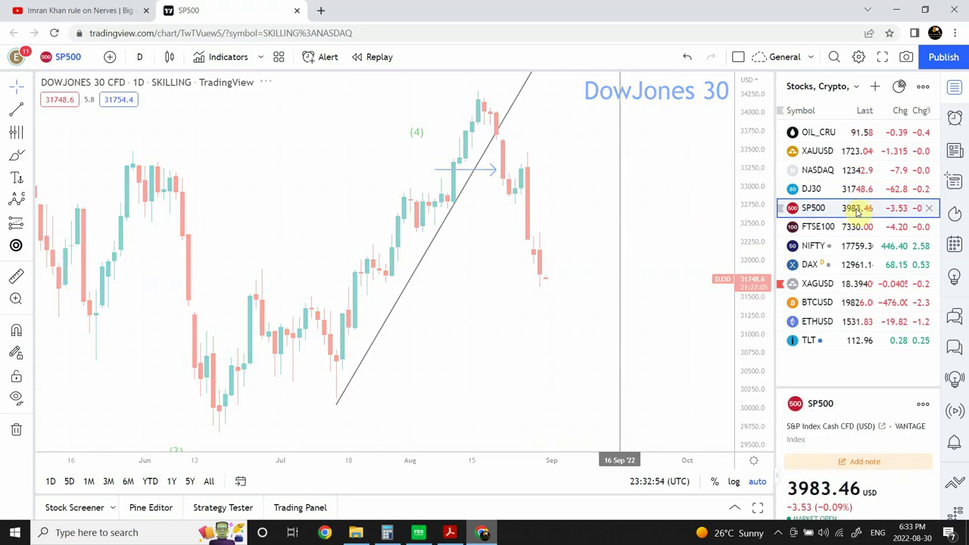
left_click(860, 135)
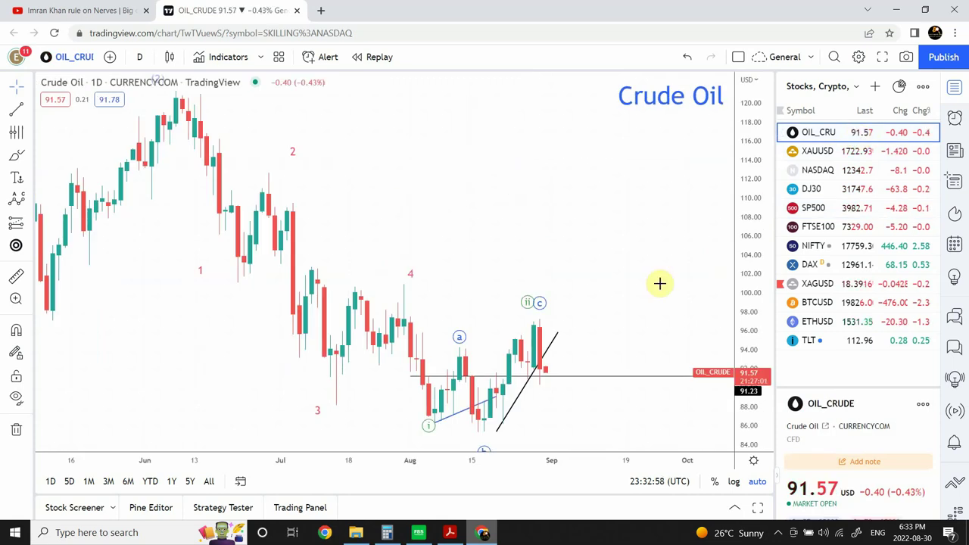
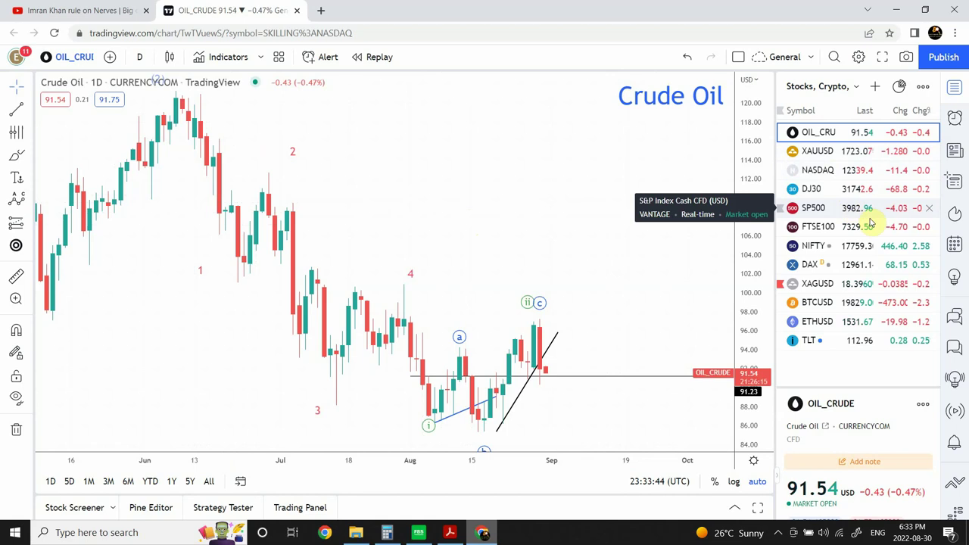
Open the FTSE100 chart on the 1-hour timeframe and examine the August candles with a compressed price scale.
left_click(860, 226)
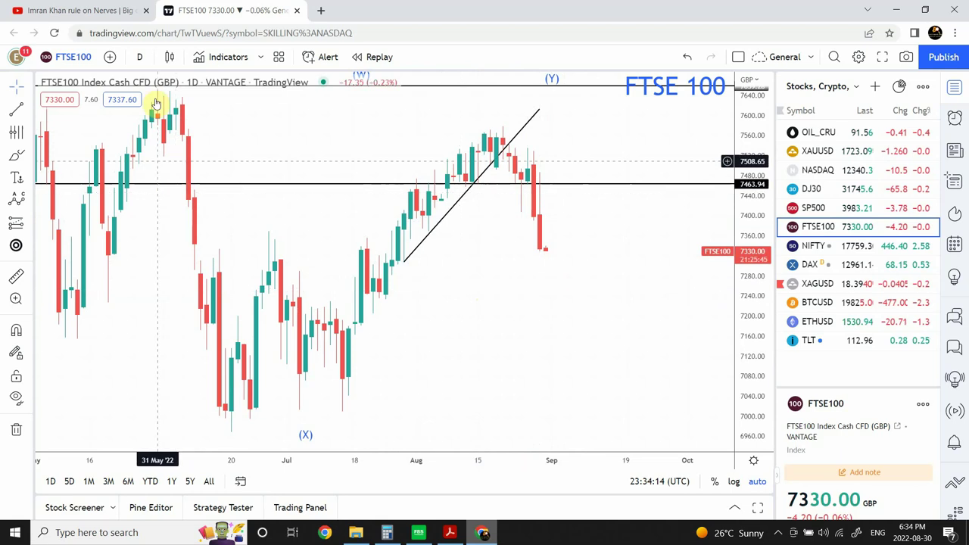
left_click(139, 61)
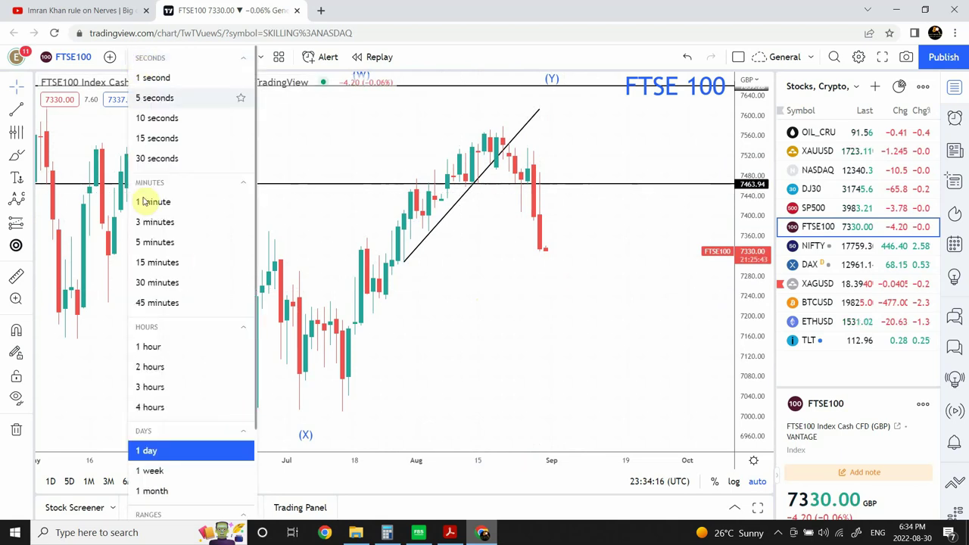
left_click(150, 348)
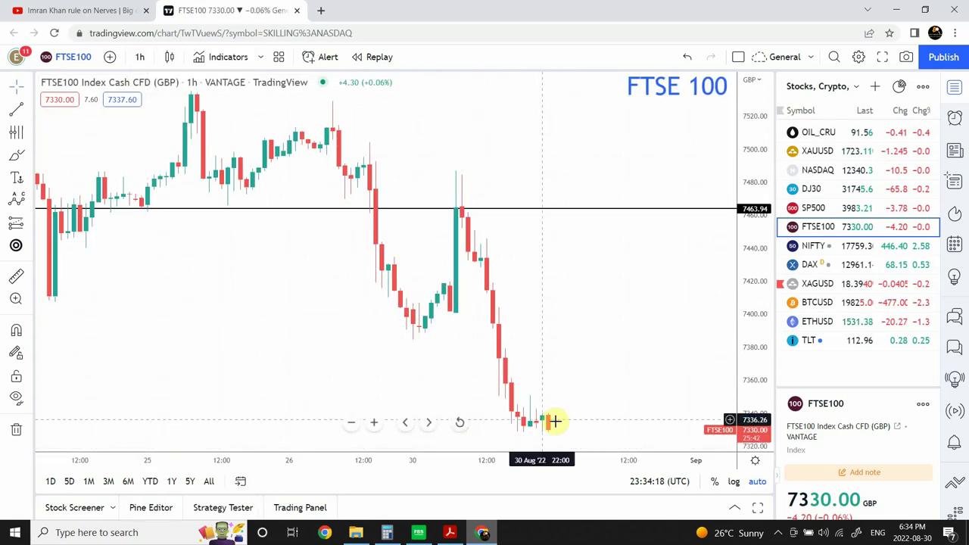
left_click(351, 424)
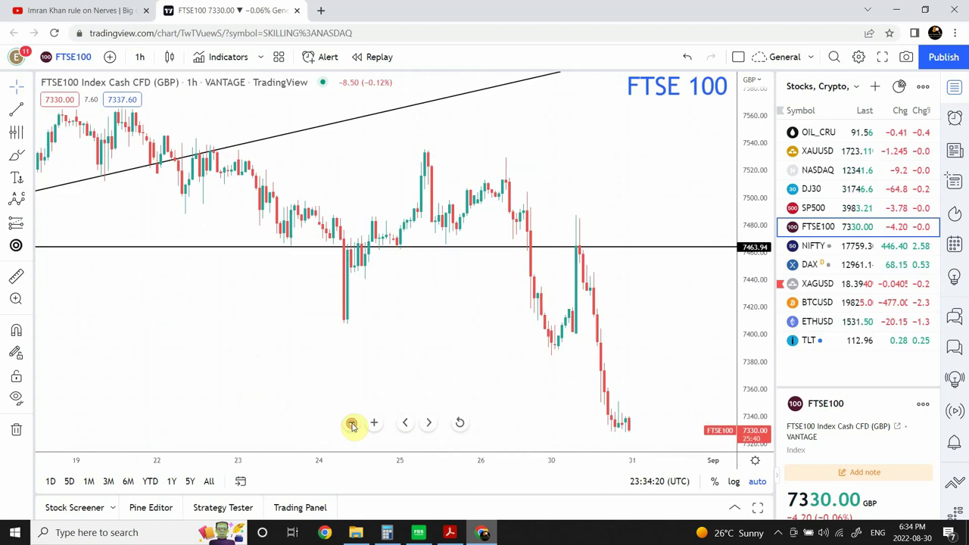
left_click(352, 423)
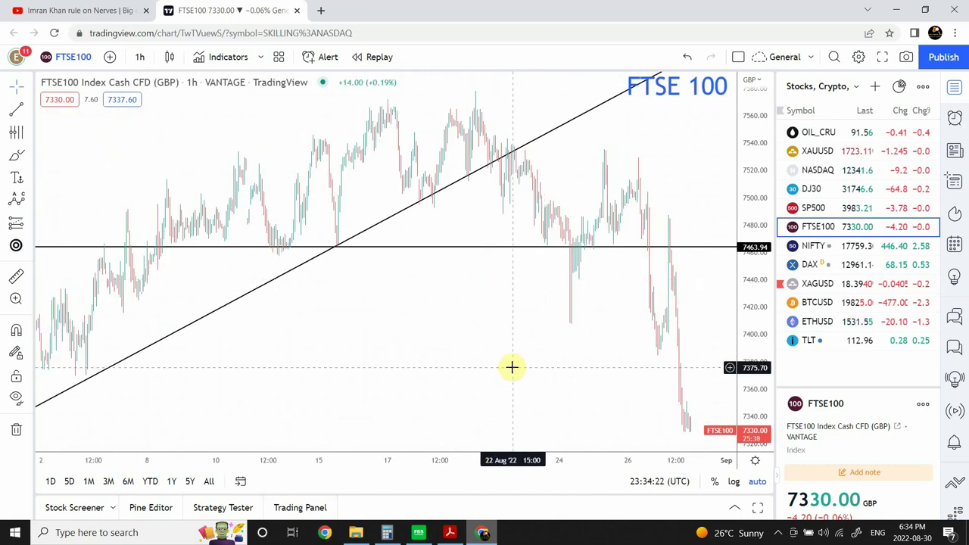
left_click_drag(488, 348, 398, 268)
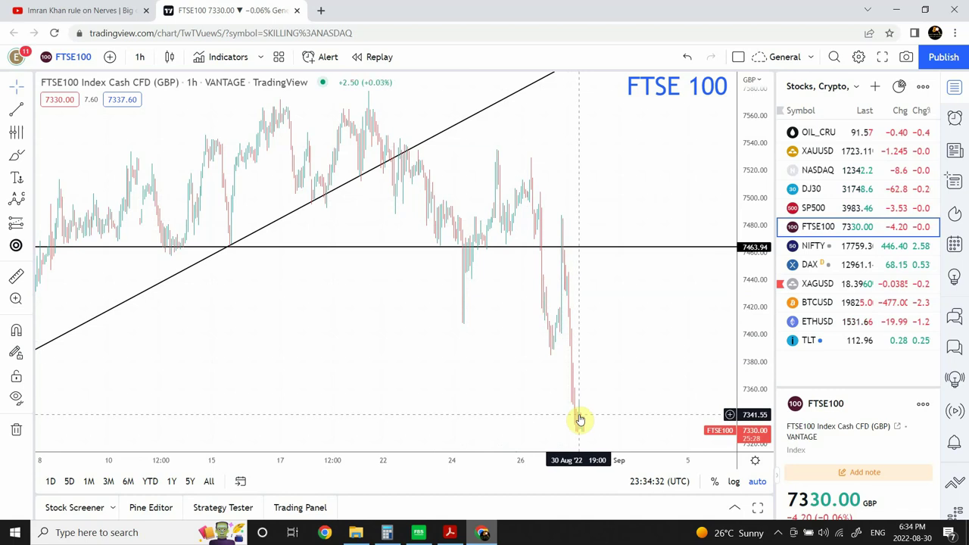
left_click_drag(753, 209, 751, 299)
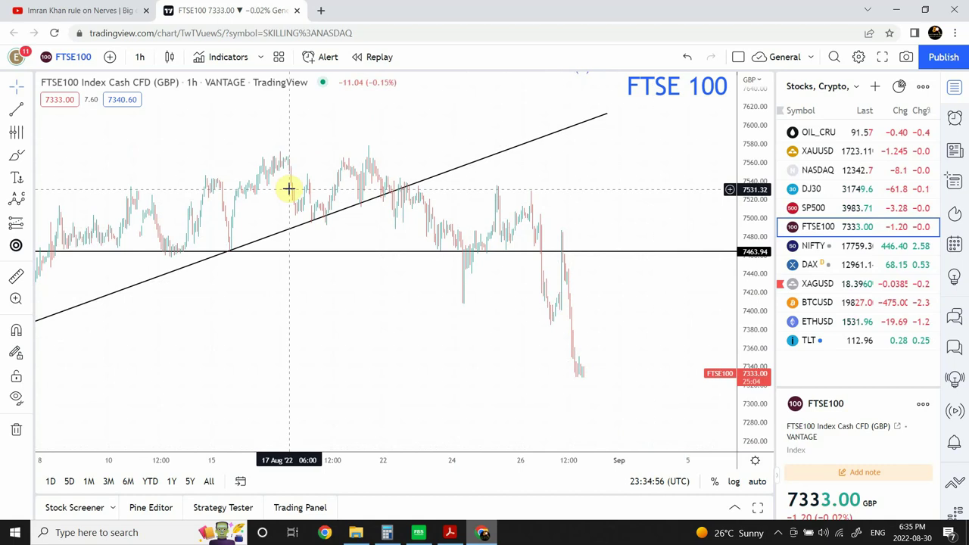
Examine the FTSE100 on the 15-minute timeframe from mid-August to August 30, leaving empty space after the latest candles.
left_click(139, 59)
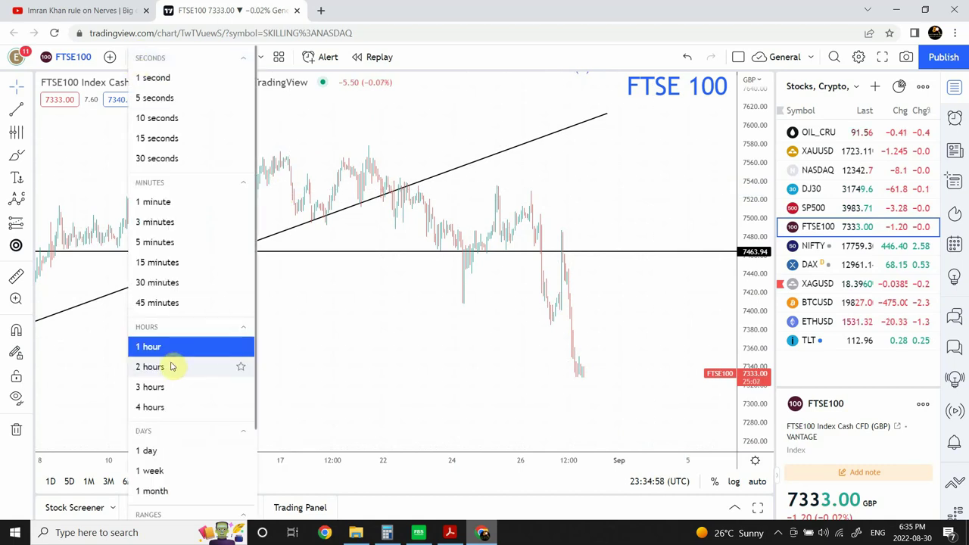
left_click(157, 262)
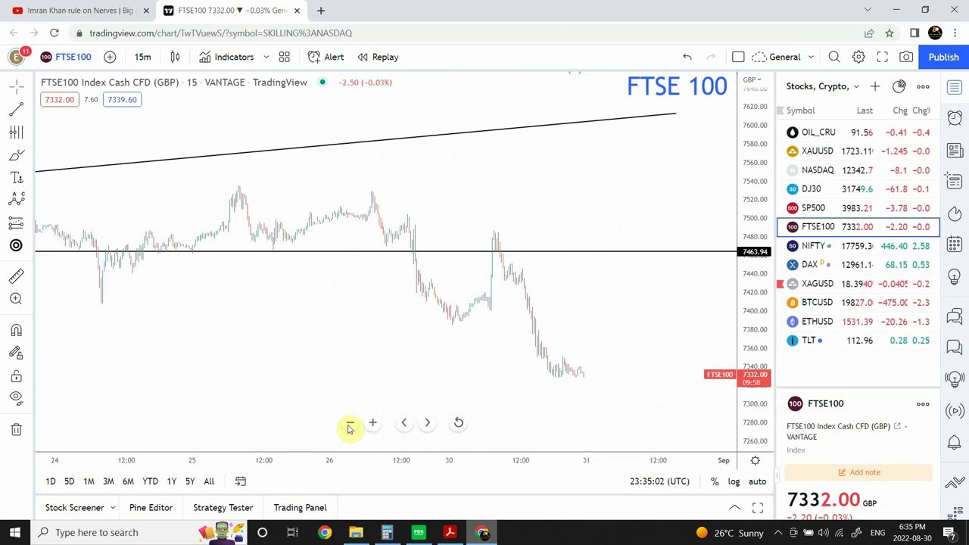
left_click(347, 424)
left_click(348, 424)
left_click(347, 425)
left_click(348, 425)
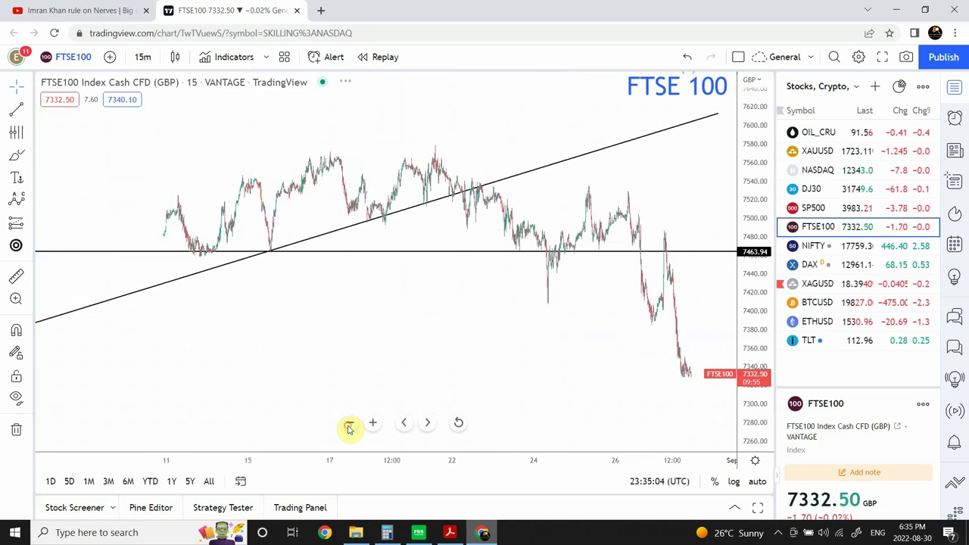
left_click_drag(505, 321, 357, 310)
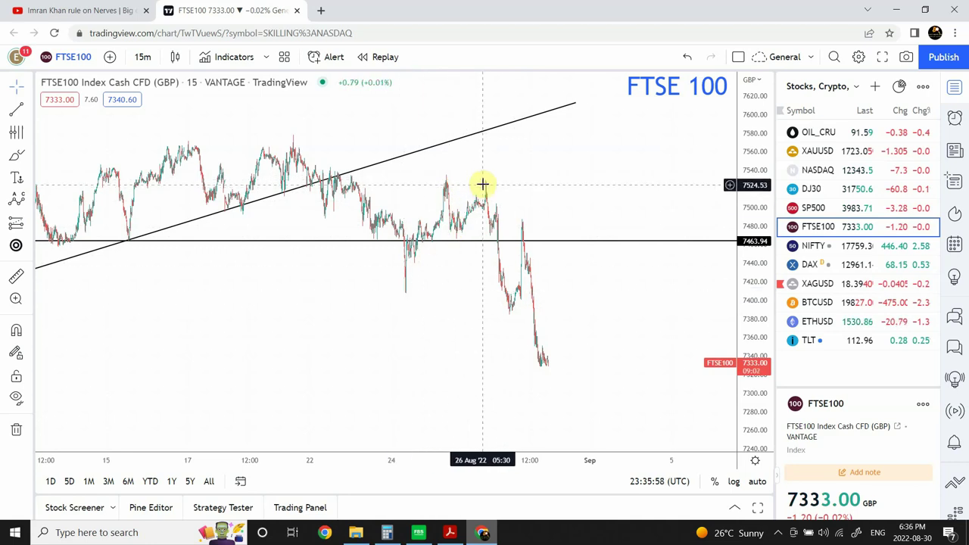
Return the FTSE100 to the 1-hour timeframe and inspect the August decline below the rising trendline.
left_click(141, 55)
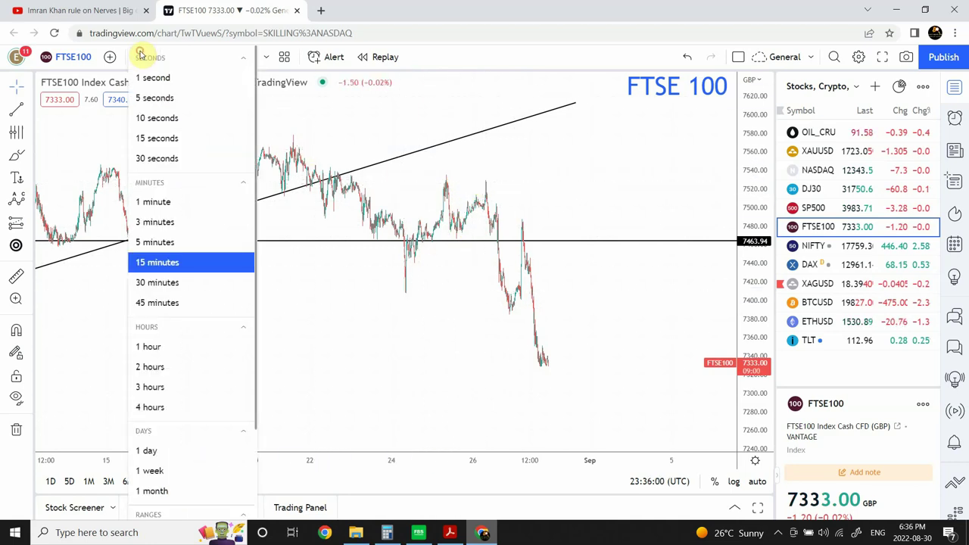
left_click(155, 347)
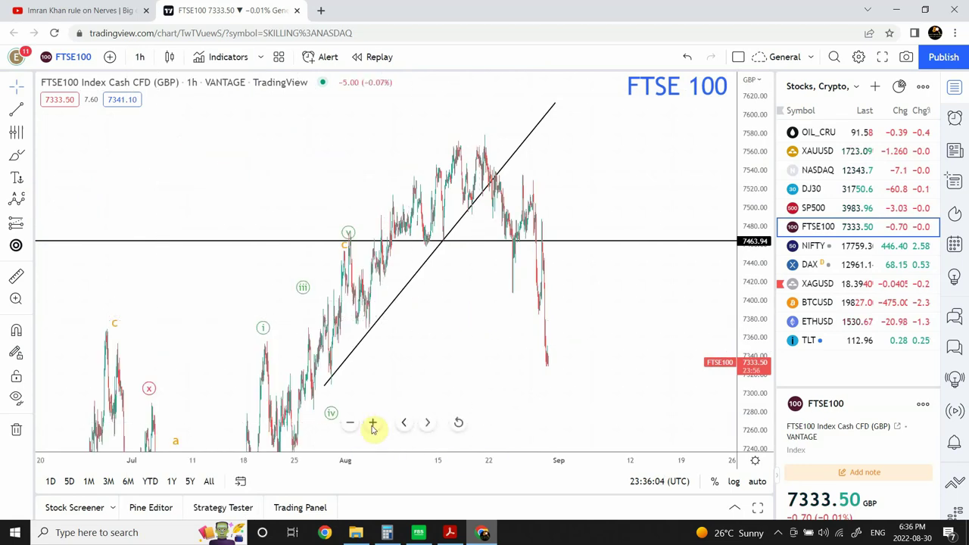
left_click(372, 426)
left_click(372, 427)
left_click_drag(374, 212, 550, 163)
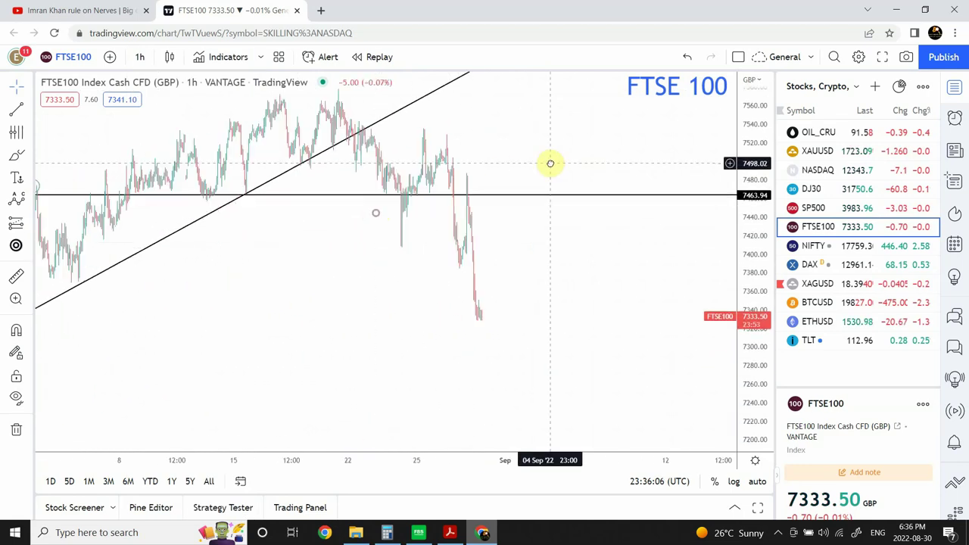
View the FTSE100 on the daily timeframe from 2021 onward with automatic price scaling.
left_click(140, 57)
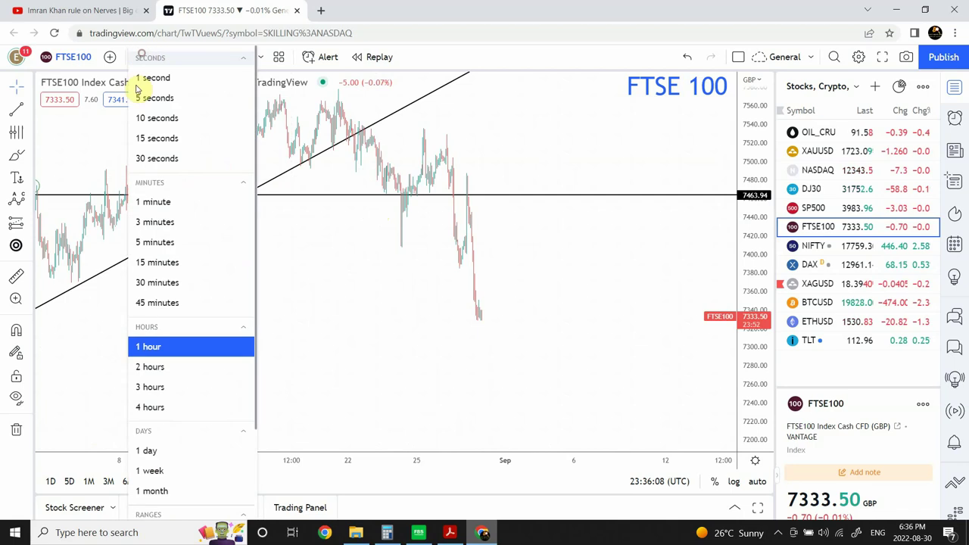
left_click(159, 453)
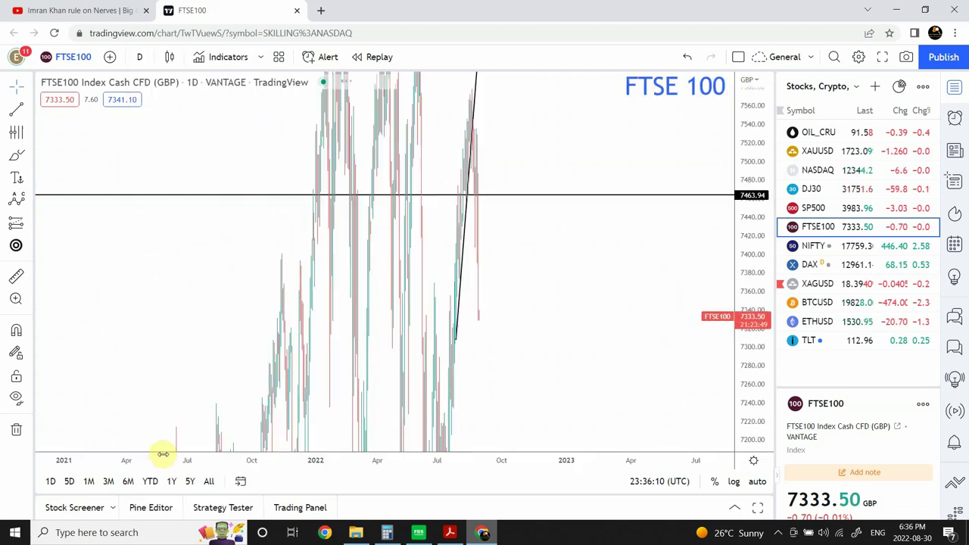
left_click(756, 483)
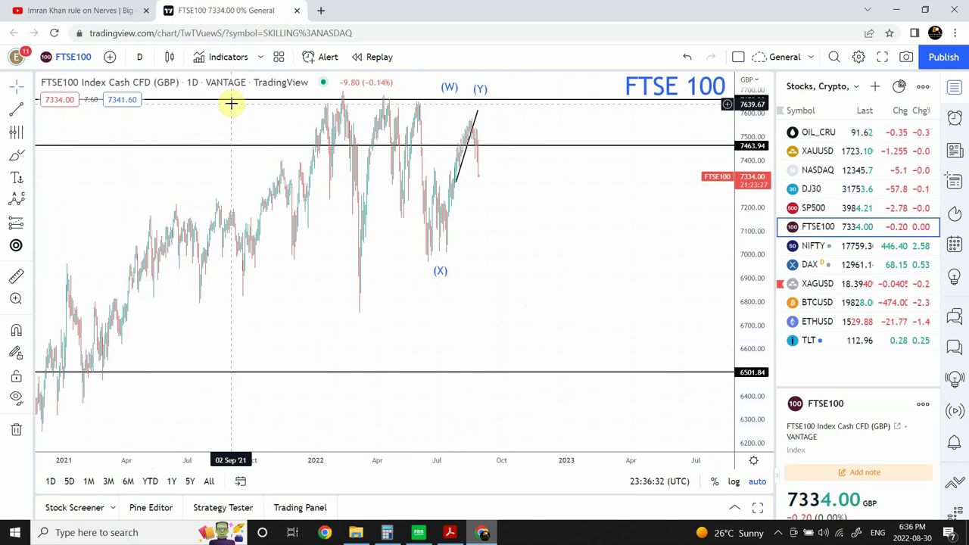
Examine the FTSE100's August decline on the 15-minute timeframe, with a compressed price scale and room for early September.
left_click(140, 58)
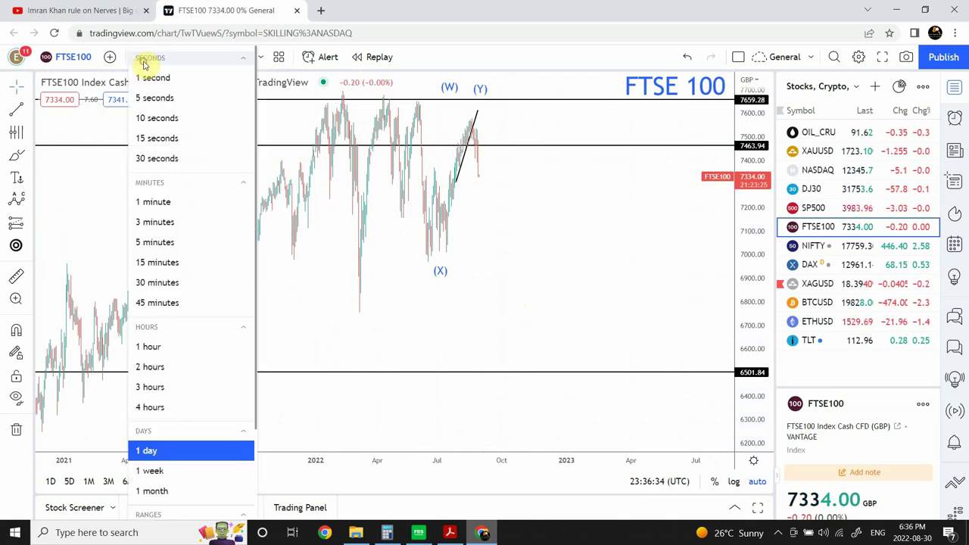
left_click(171, 262)
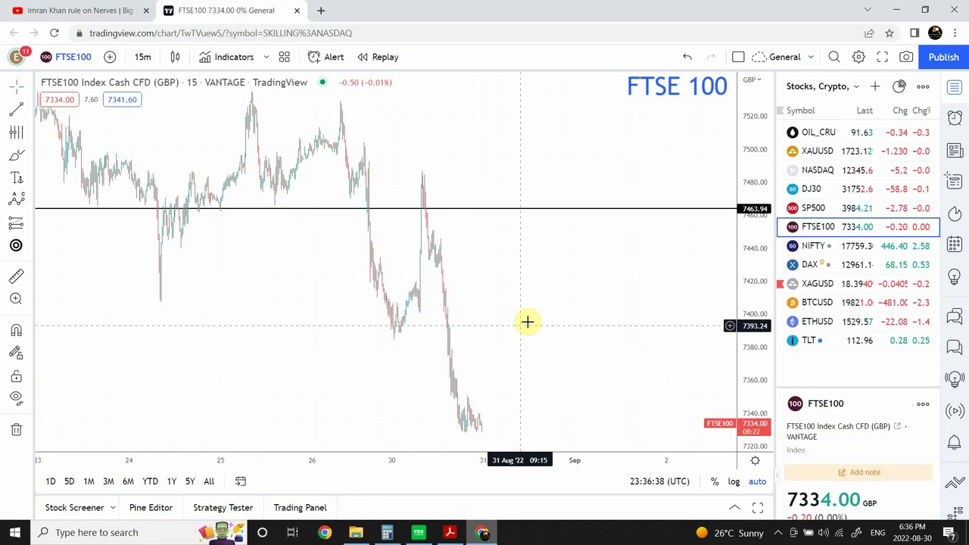
left_click_drag(388, 403, 547, 281)
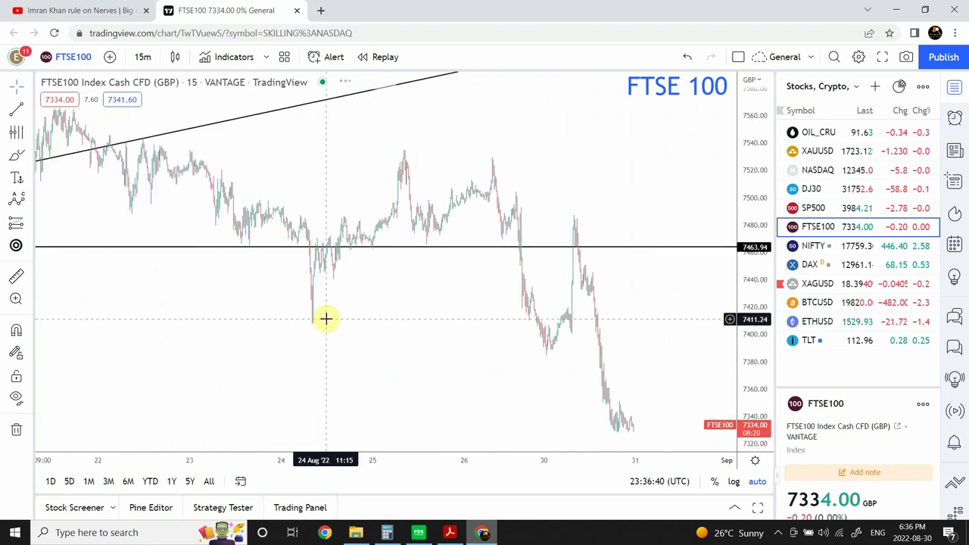
left_click_drag(243, 345, 262, 328)
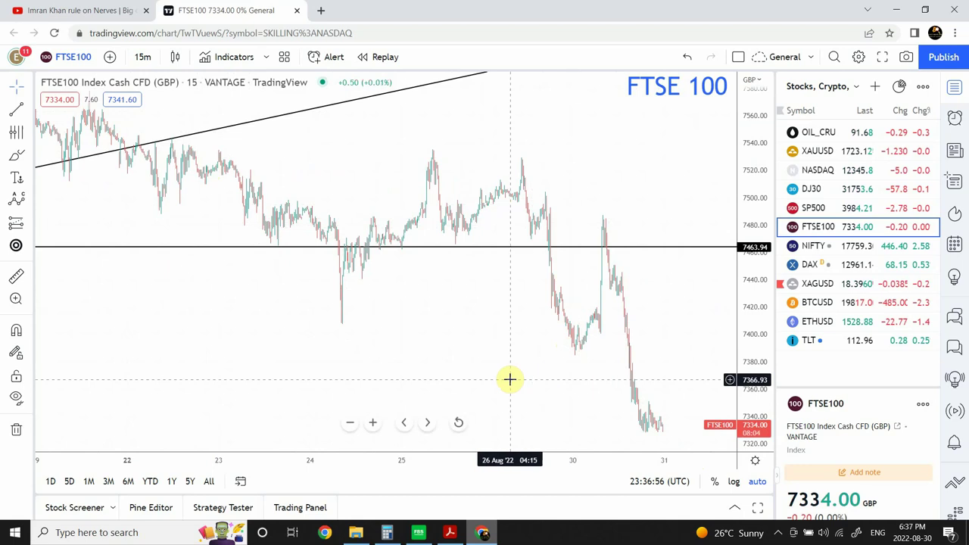
left_click_drag(510, 379, 382, 308)
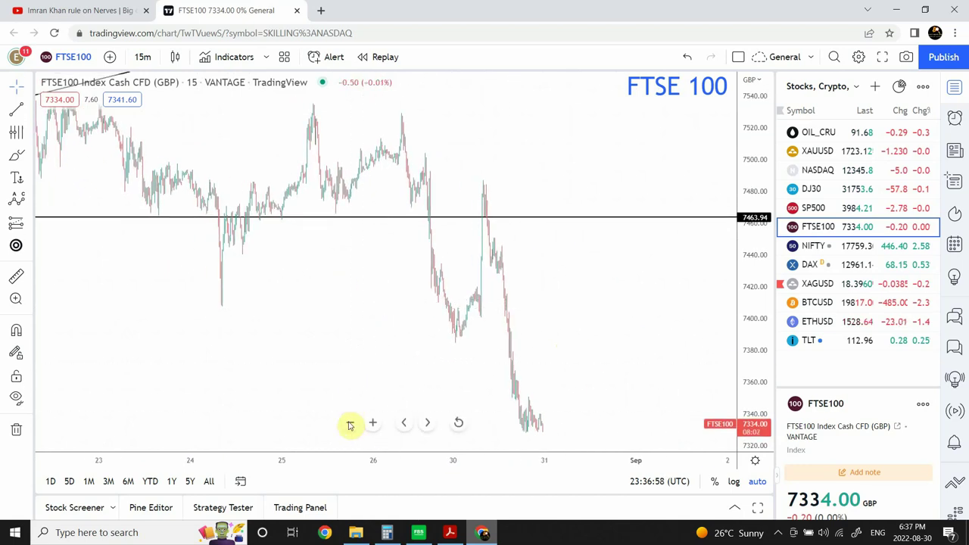
left_click(349, 422)
left_click(349, 422)
left_click(349, 422)
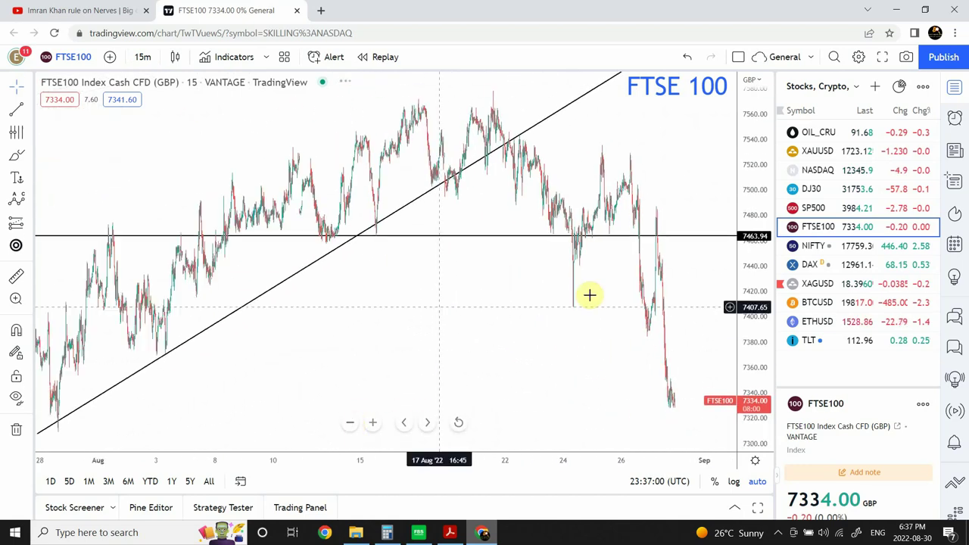
left_click_drag(528, 309, 417, 290)
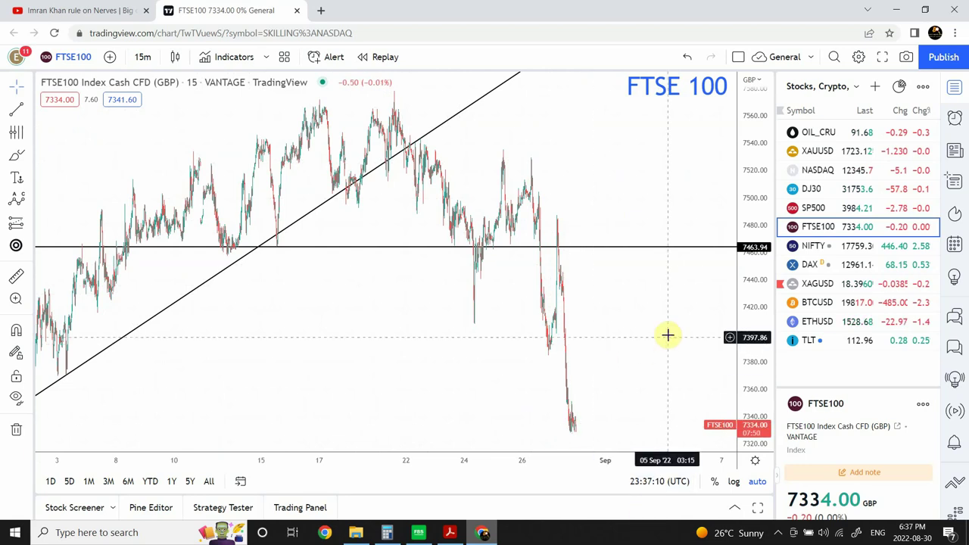
left_click_drag(753, 291, 748, 396)
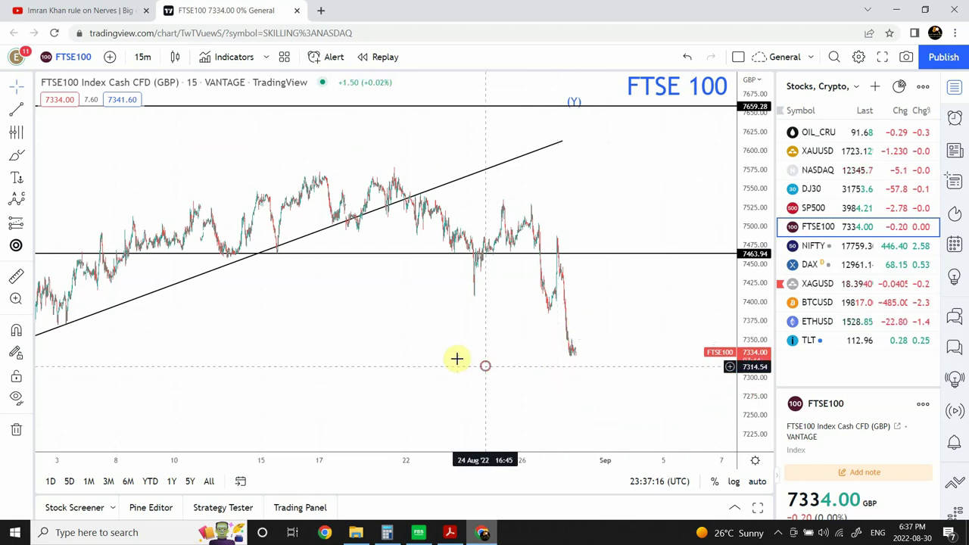
left_click_drag(457, 358, 339, 344)
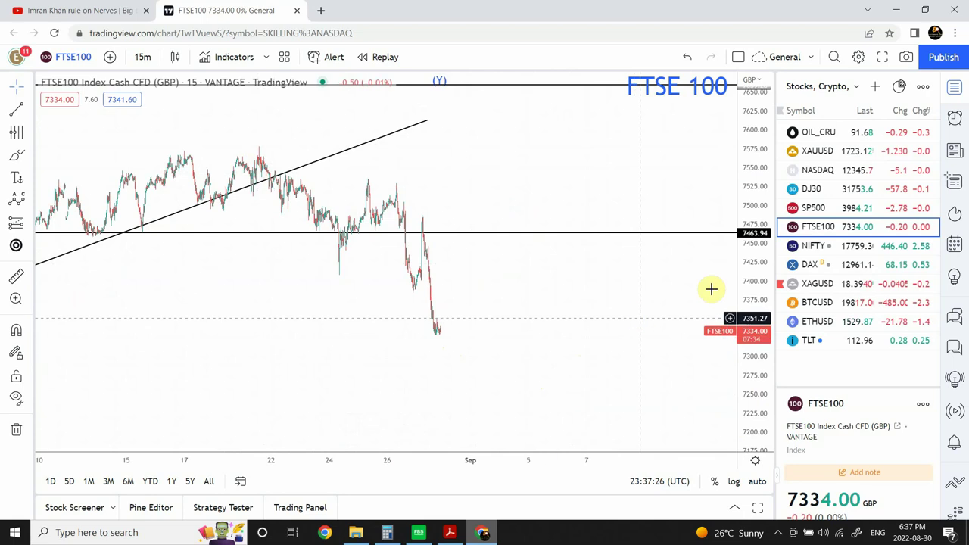
Open the NIFTY chart on the 15-minute timeframe with automatic price scaling.
left_click(853, 248)
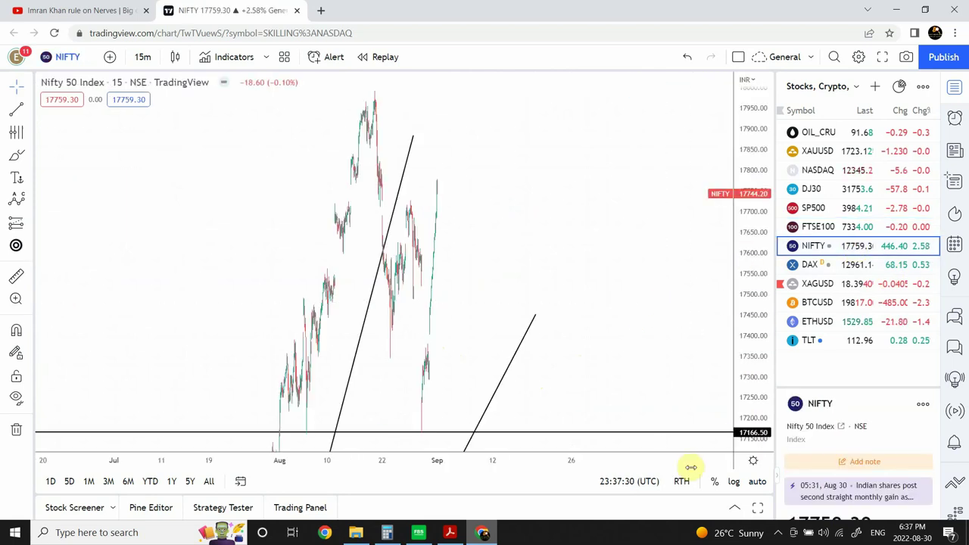
left_click(758, 483)
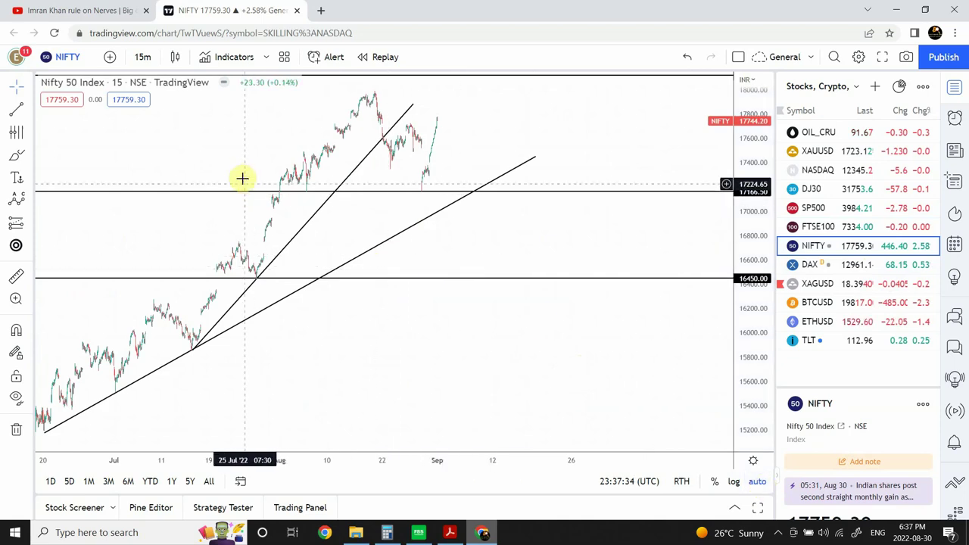
View NIFTY on the daily timeframe with automatic price scaling, focusing on the wave count from late 2021 to September 2022.
left_click_drag(239, 169, 352, 181)
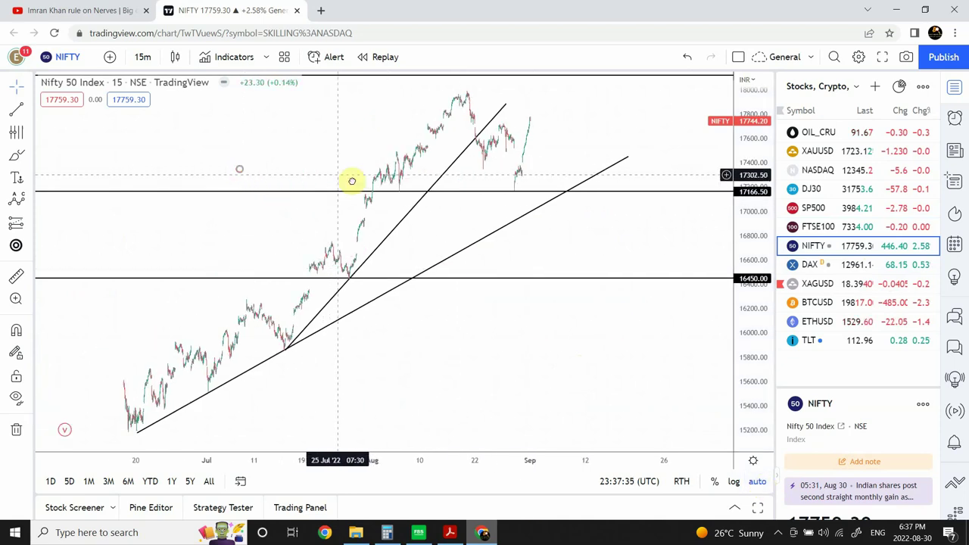
left_click(143, 59)
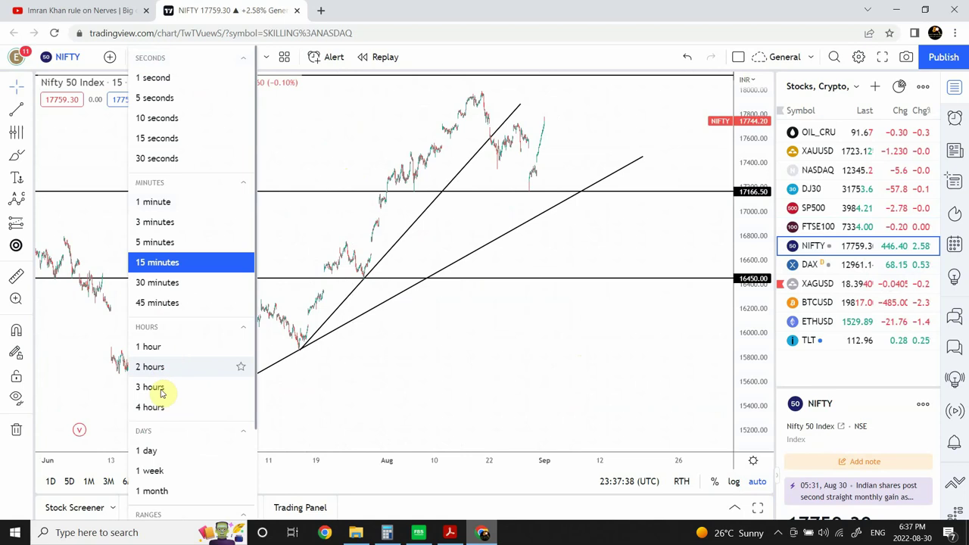
left_click(155, 451)
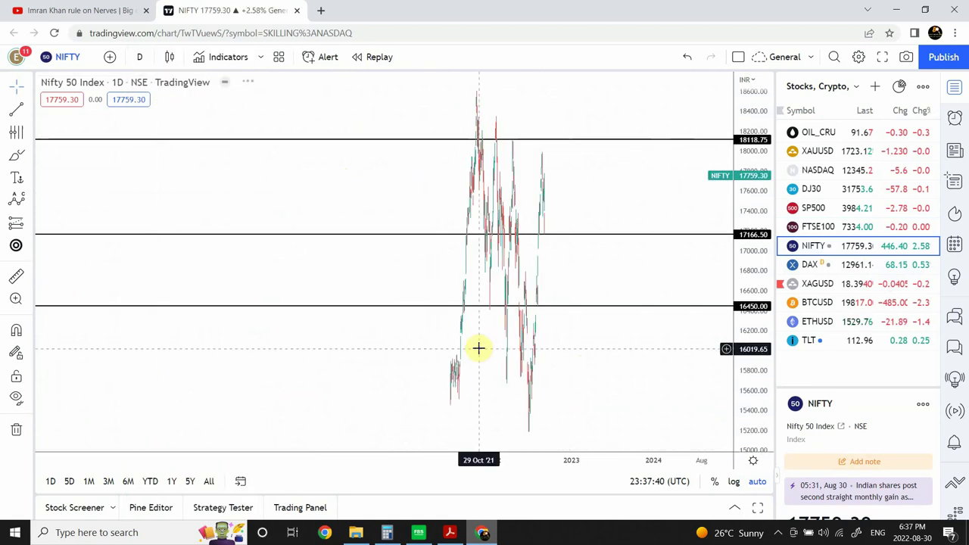
left_click(756, 482)
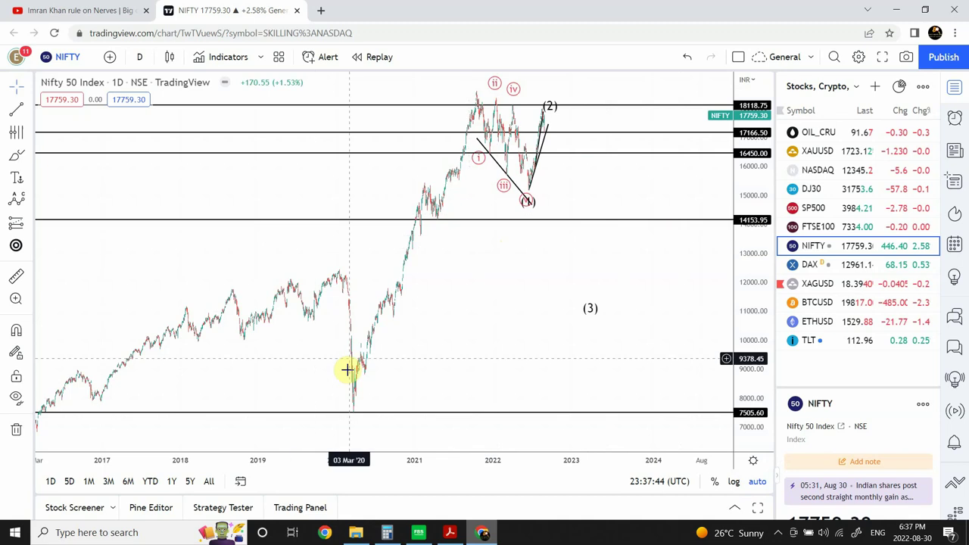
mouse_move(346, 385)
left_click(372, 425)
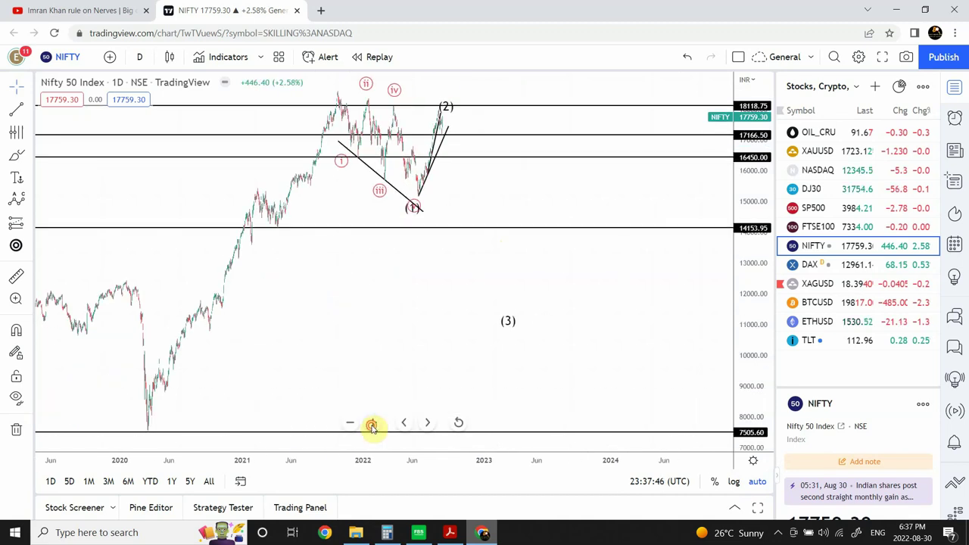
left_click(371, 425)
scroll(576, 280, "down", 2)
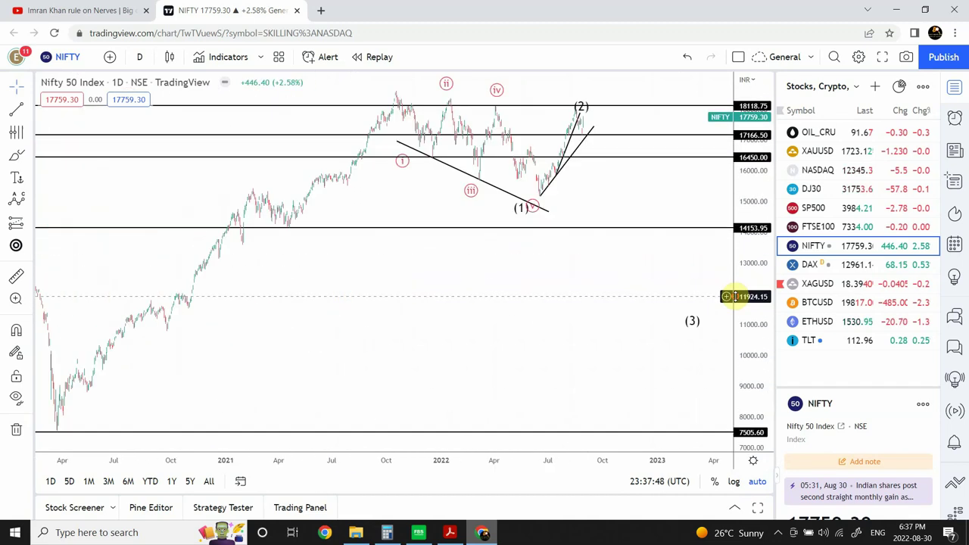
left_click(375, 423)
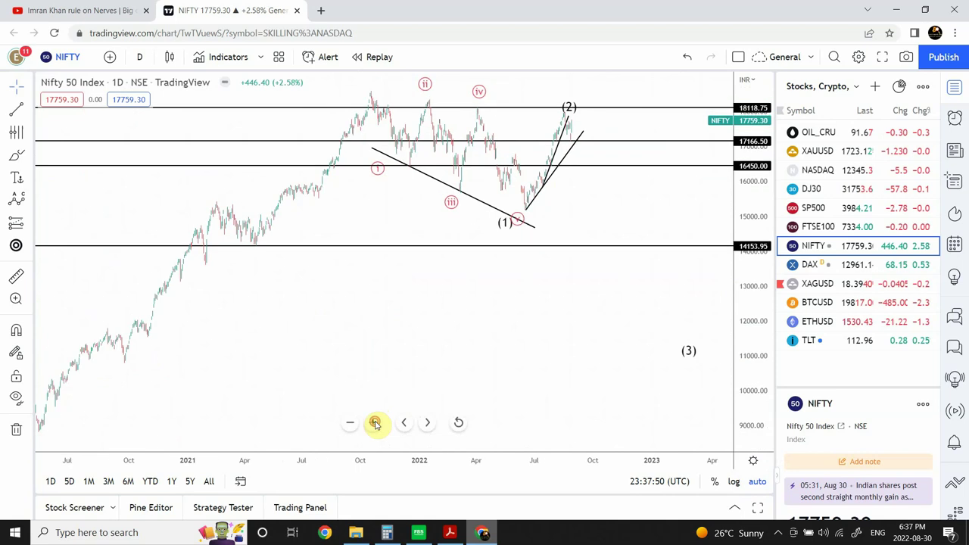
left_click(375, 423)
left_click_drag(511, 156, 685, 199)
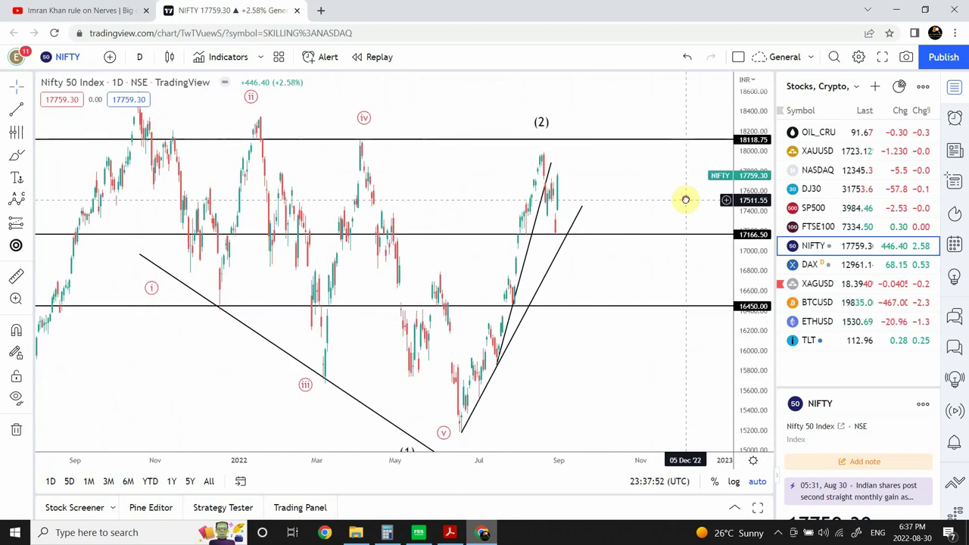
Compare NIFTY with the S&P 500 (SPX) on a new price scale, and remove the overlay.
left_click(111, 57)
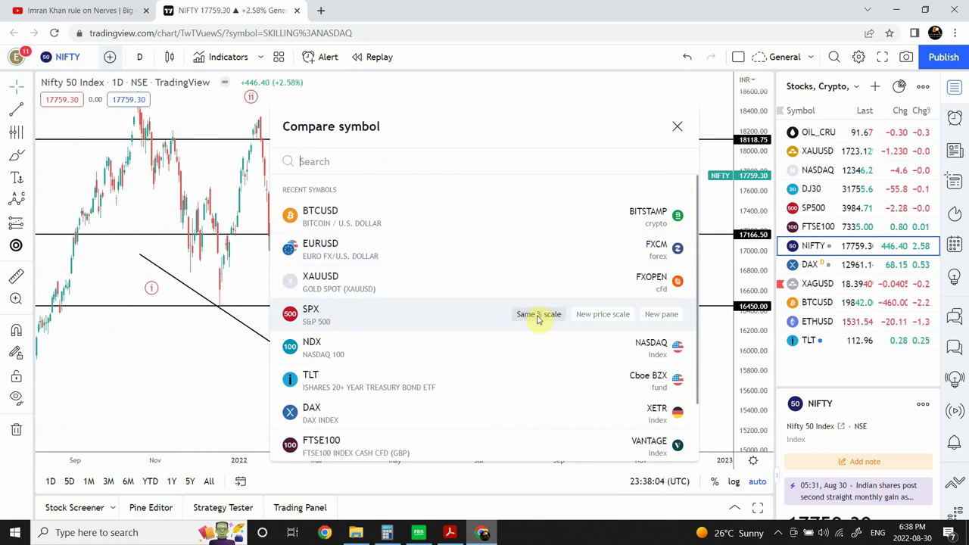
left_click(595, 314)
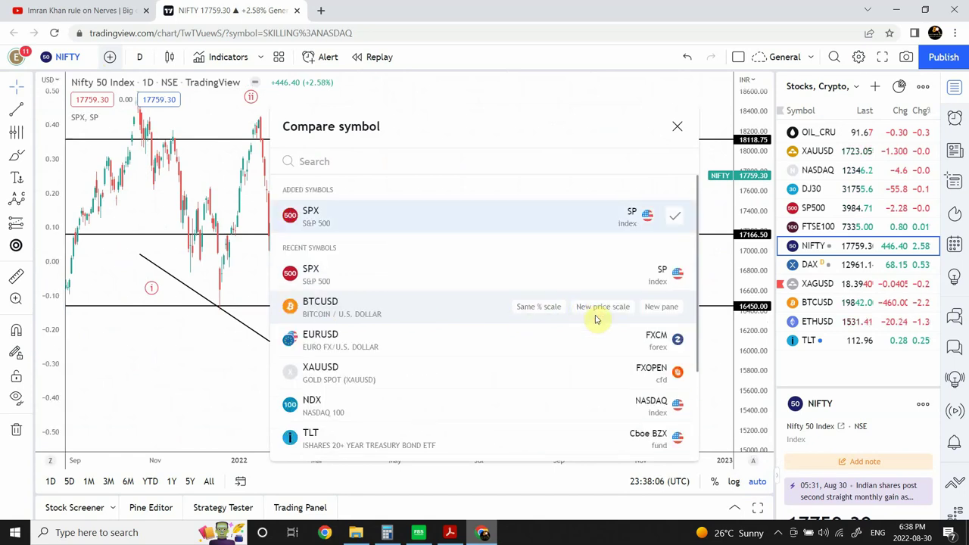
left_click(677, 128)
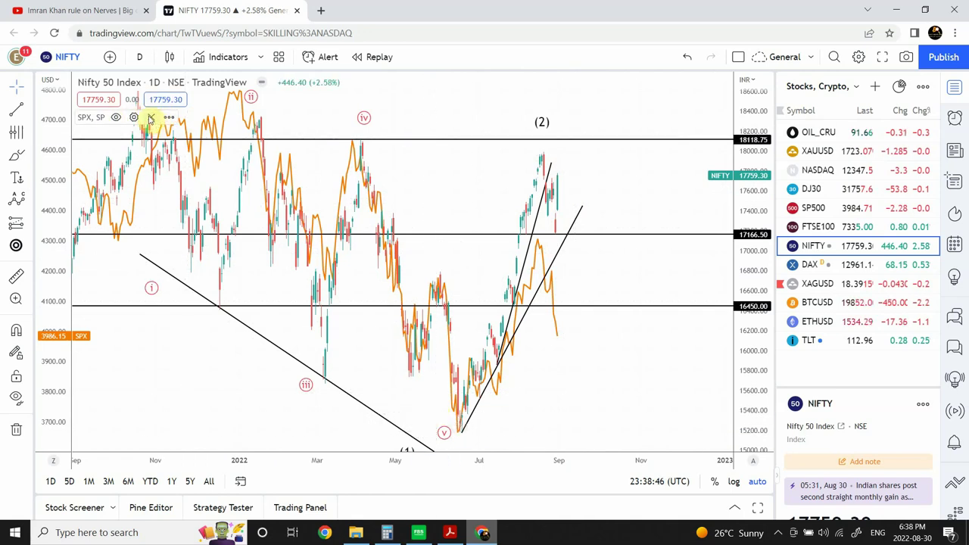
left_click(154, 117)
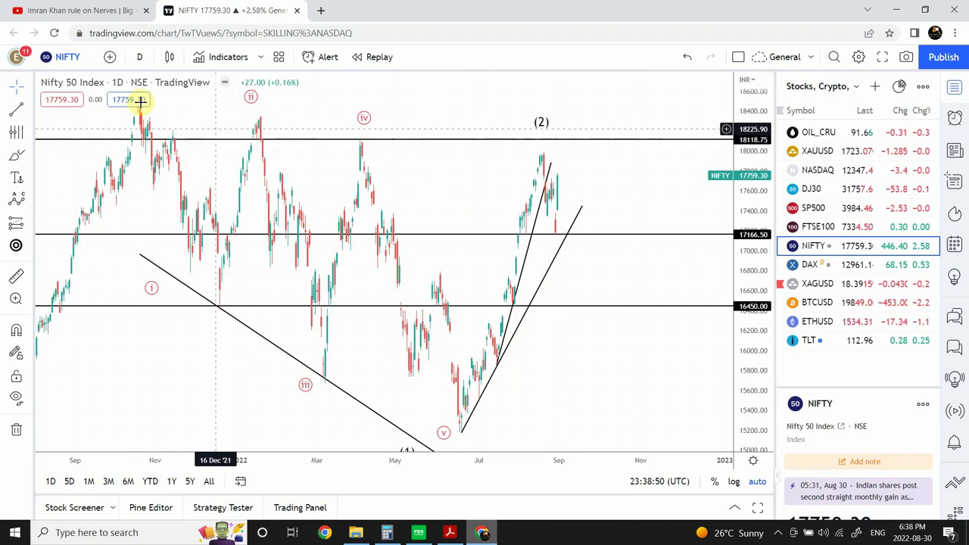
Examine NIFTY's August price action around the steep trendline on the 1-hour and 15-minute timeframes.
left_click(140, 59)
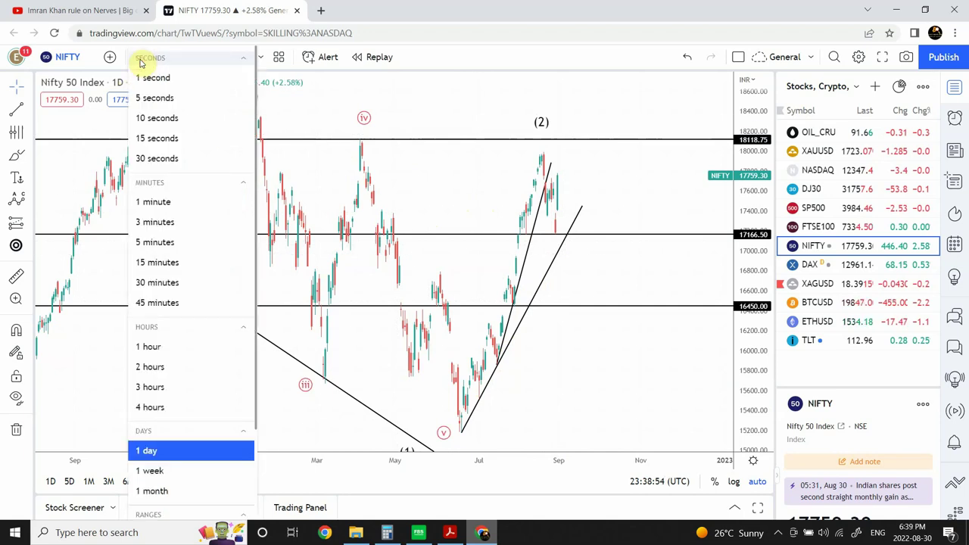
left_click(150, 346)
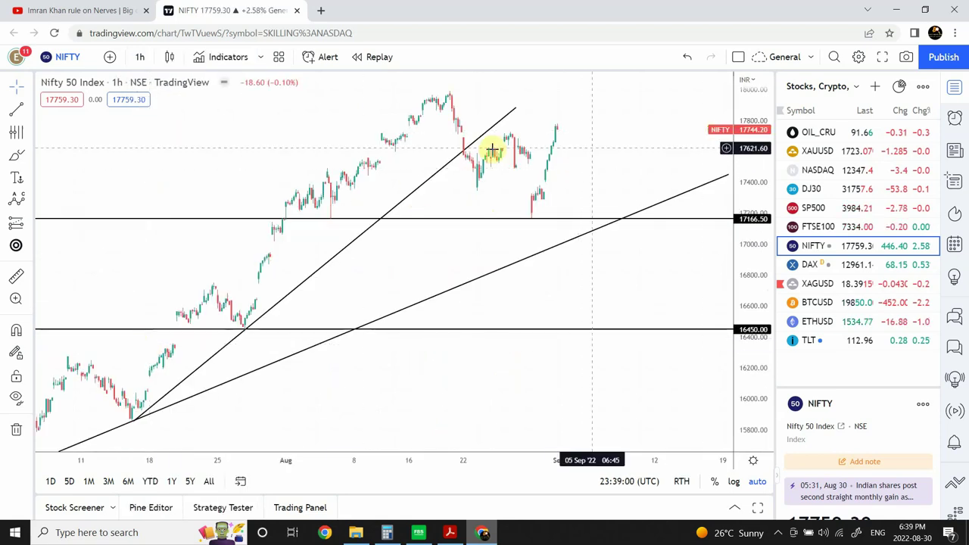
left_click(141, 58)
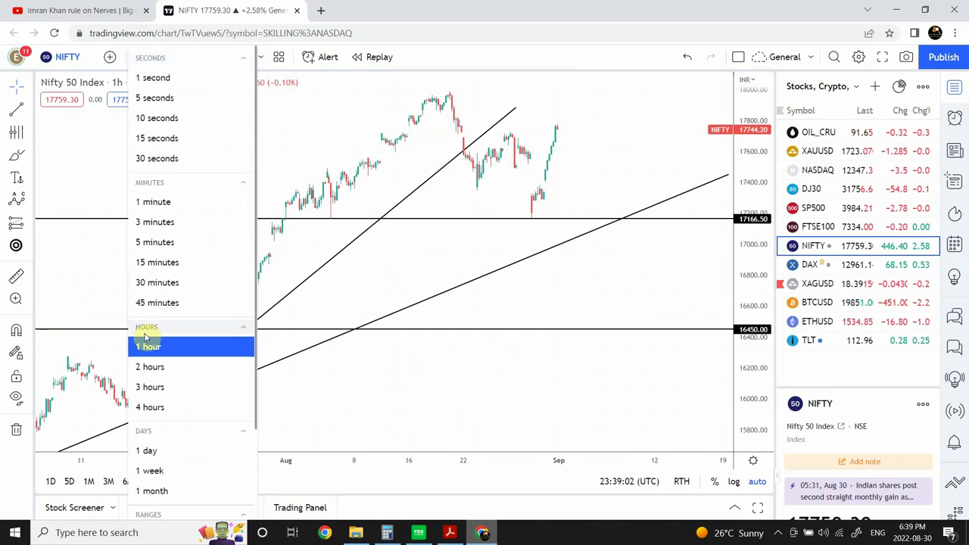
left_click(175, 263)
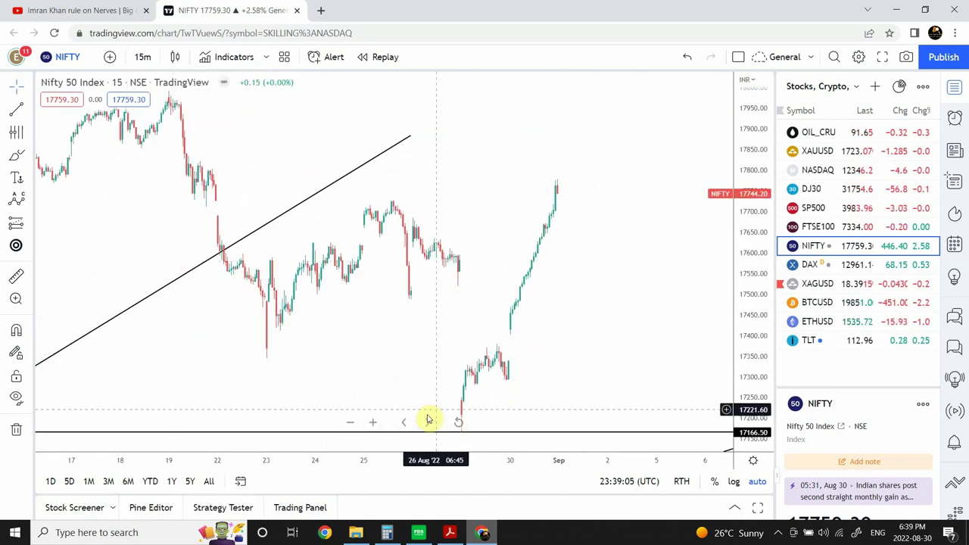
left_click(350, 423)
left_click(349, 422)
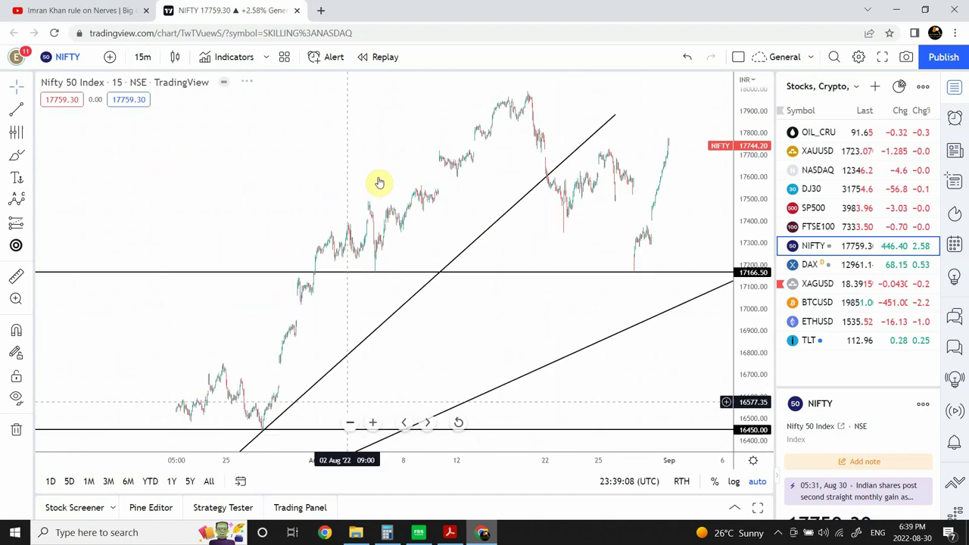
left_click_drag(243, 150, 173, 175)
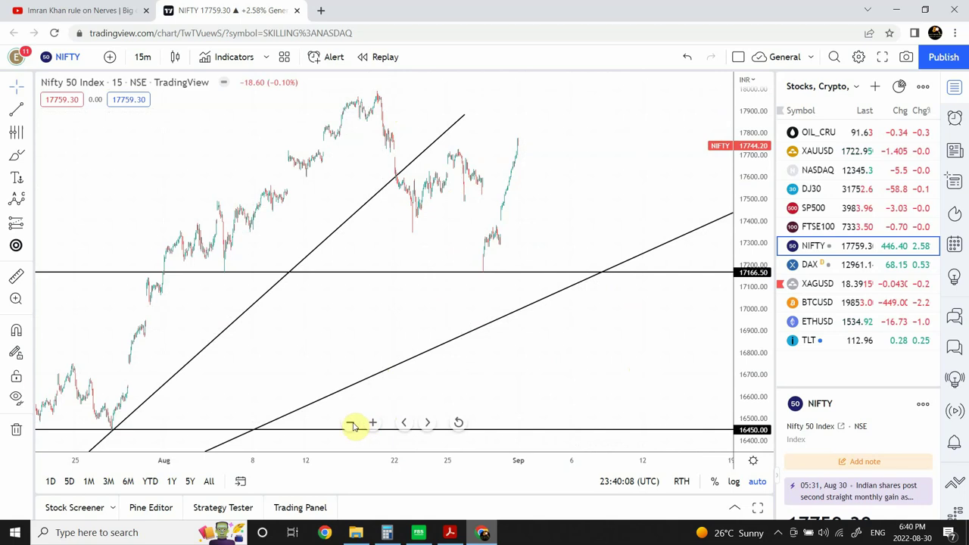
Inspect NIFTY's full rise from the June low against both rising trendlines on the 15-minute timeframe.
left_click(352, 424)
left_click(353, 425)
left_click(353, 425)
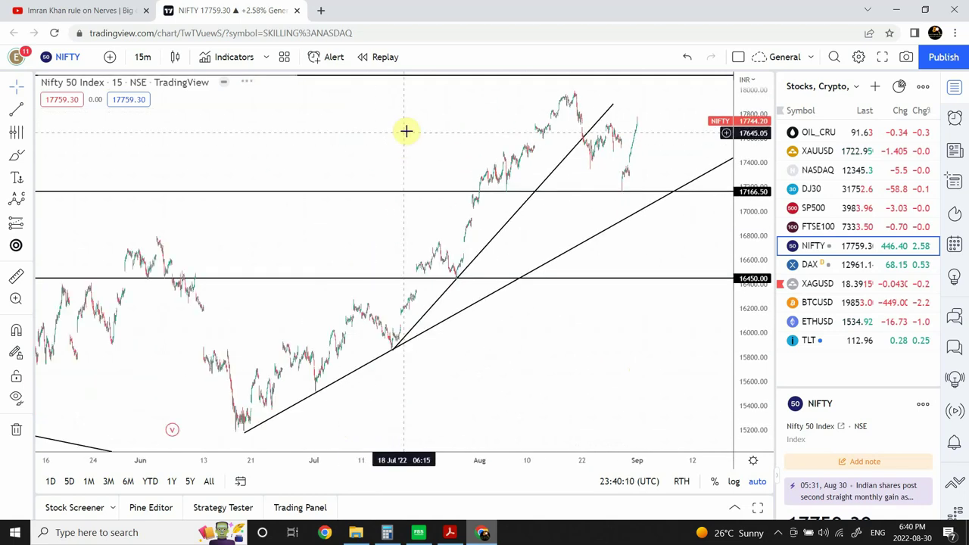
left_click_drag(426, 134, 317, 163)
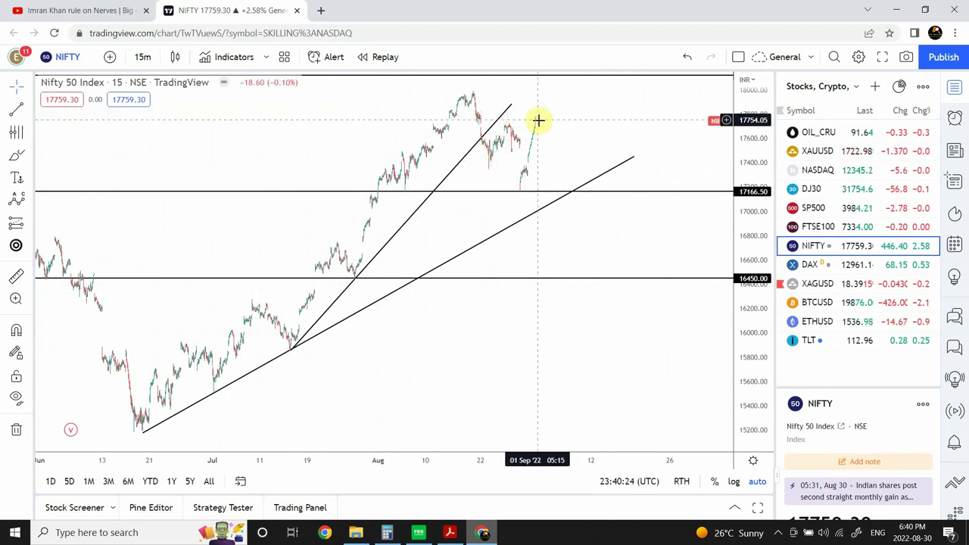
left_click(555, 206)
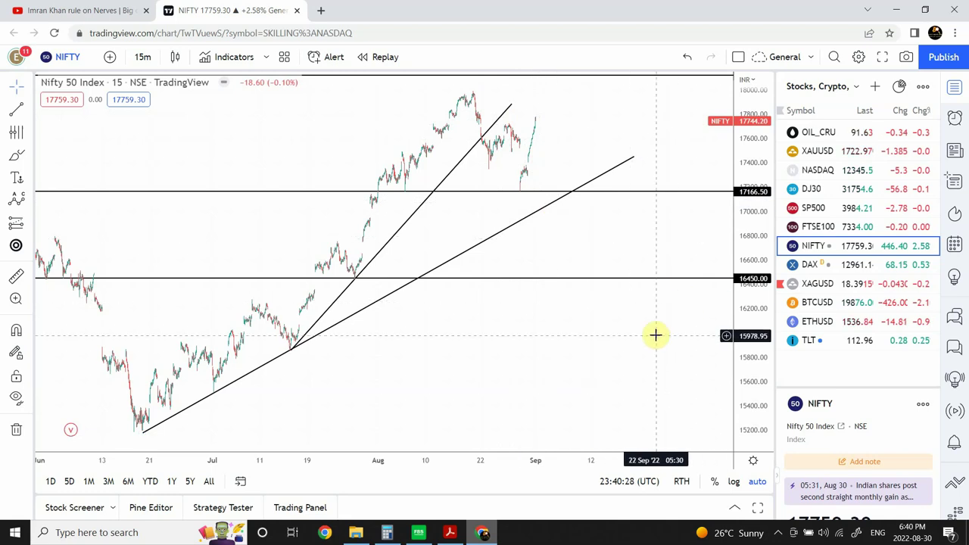
Open the DAX chart on the 1-hour timeframe, showing price action from June through September 2022.
left_click(845, 267)
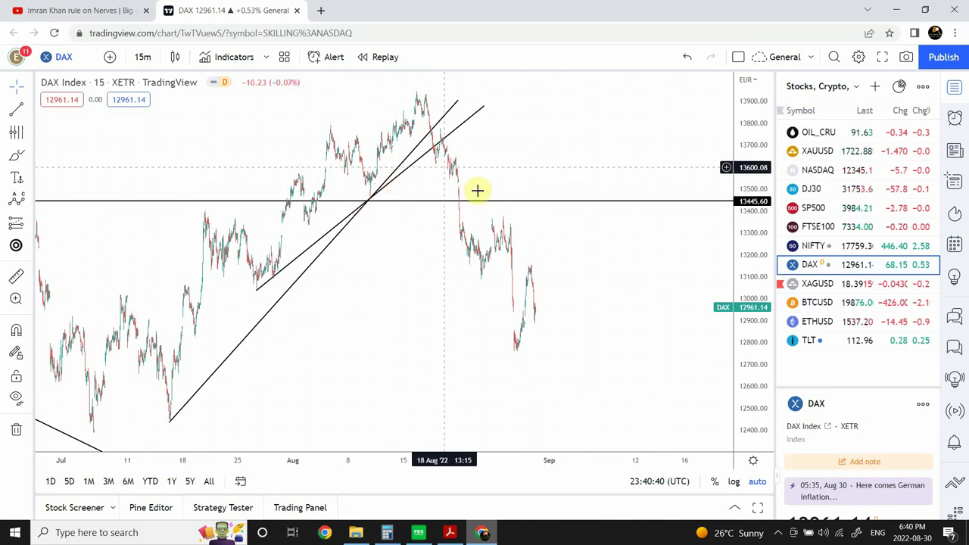
mouse_move(348, 456)
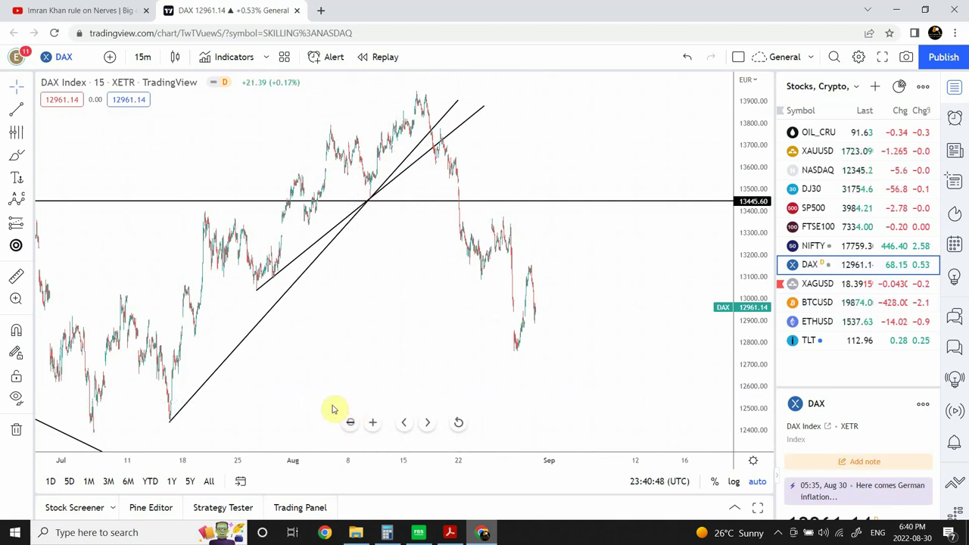
left_click(140, 58)
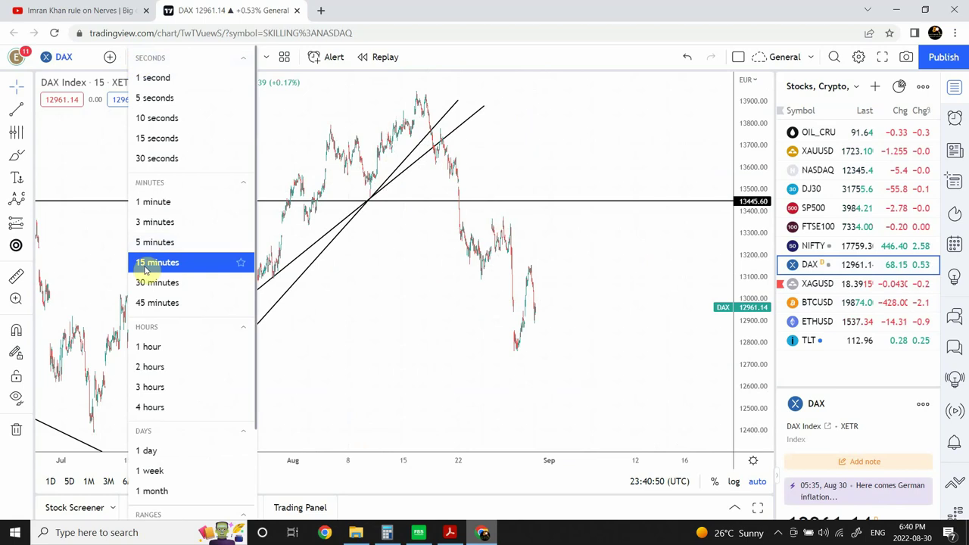
left_click(149, 348)
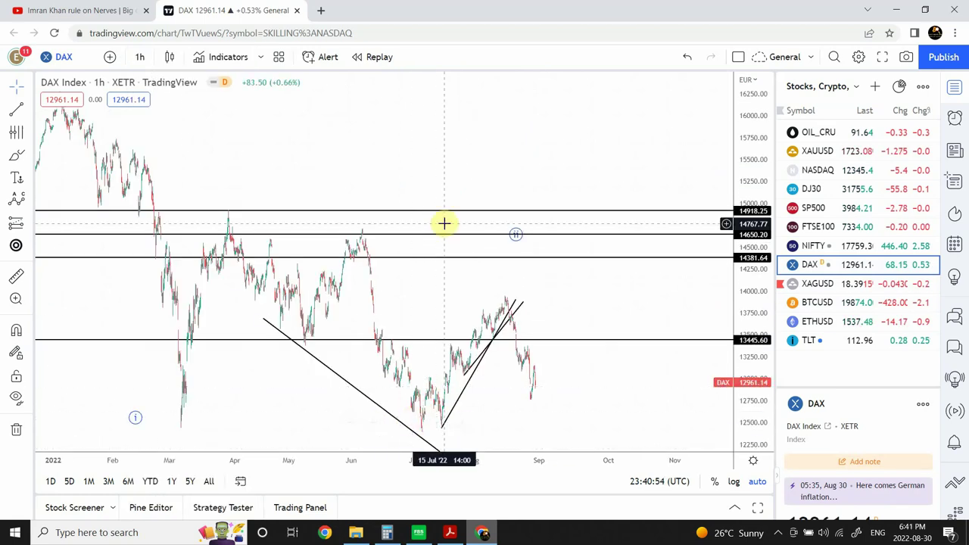
left_click(372, 422)
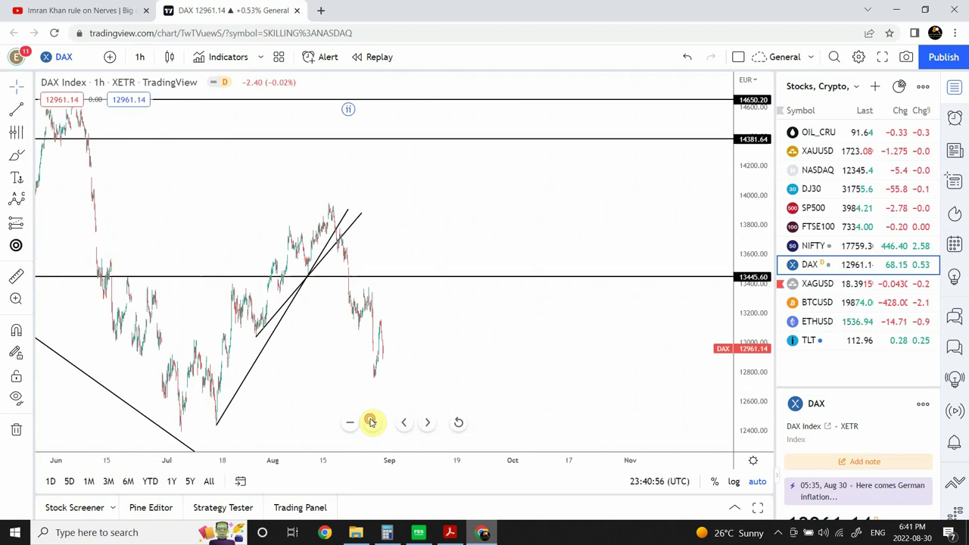
left_click(372, 422)
left_click_drag(386, 314, 653, 308)
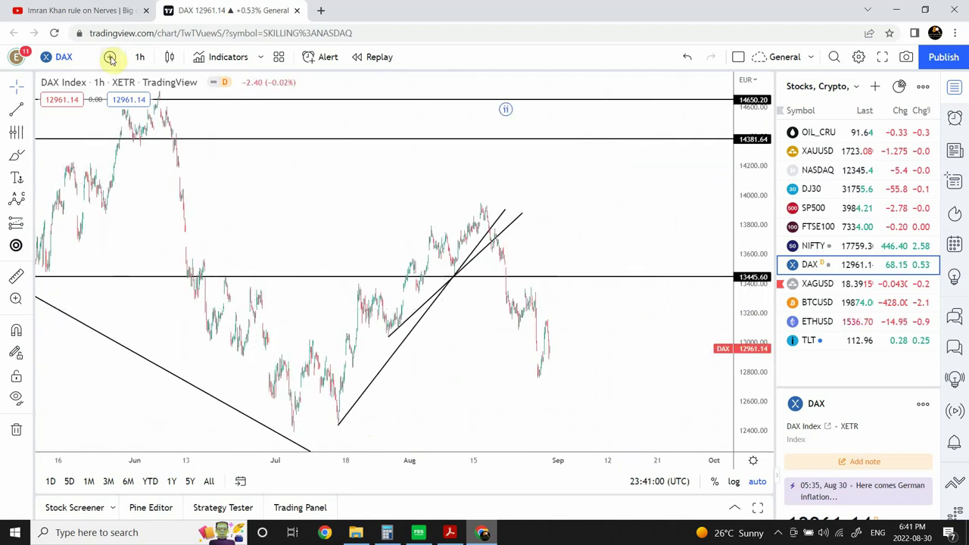
Compare the DAX with the FTSE100 on a new price scale, and remove the overlay.
left_click(109, 57)
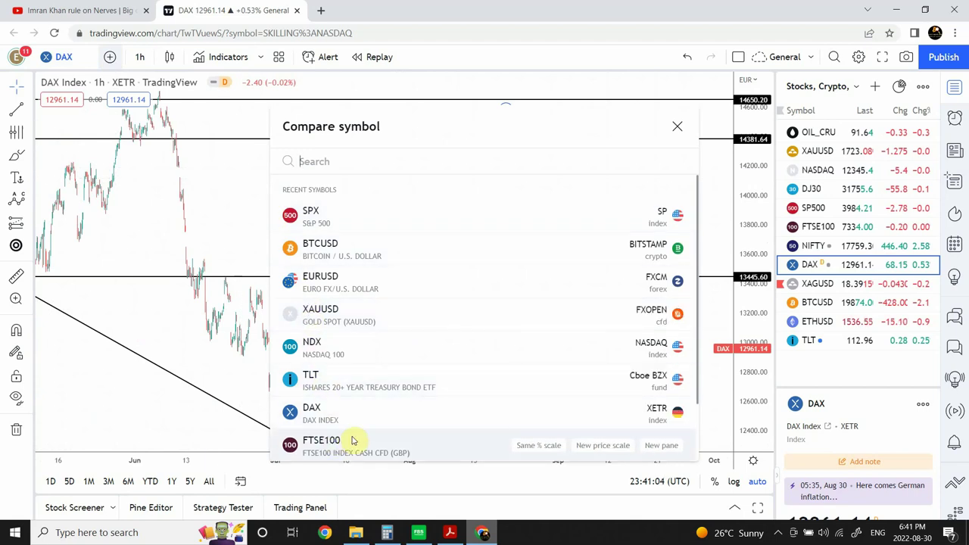
left_click(616, 449)
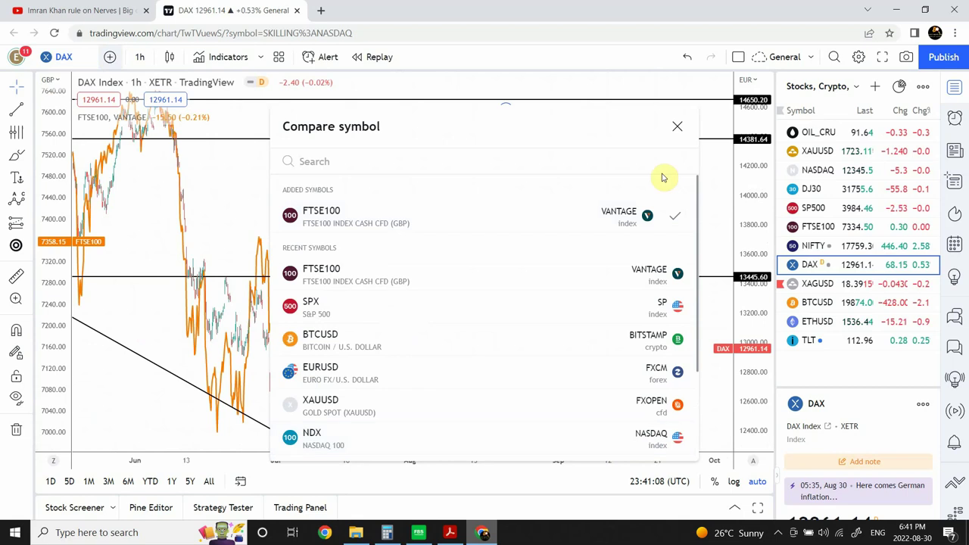
left_click(679, 126)
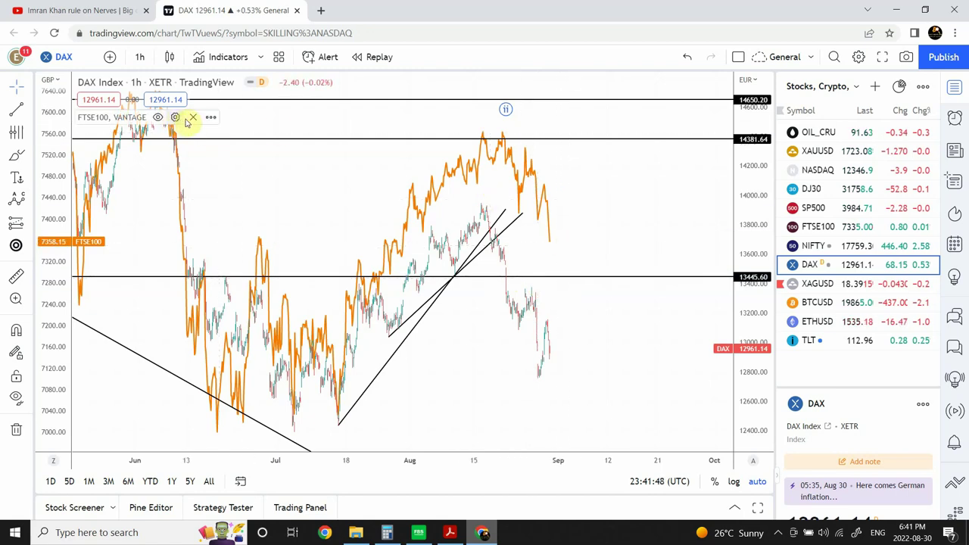
left_click(193, 119)
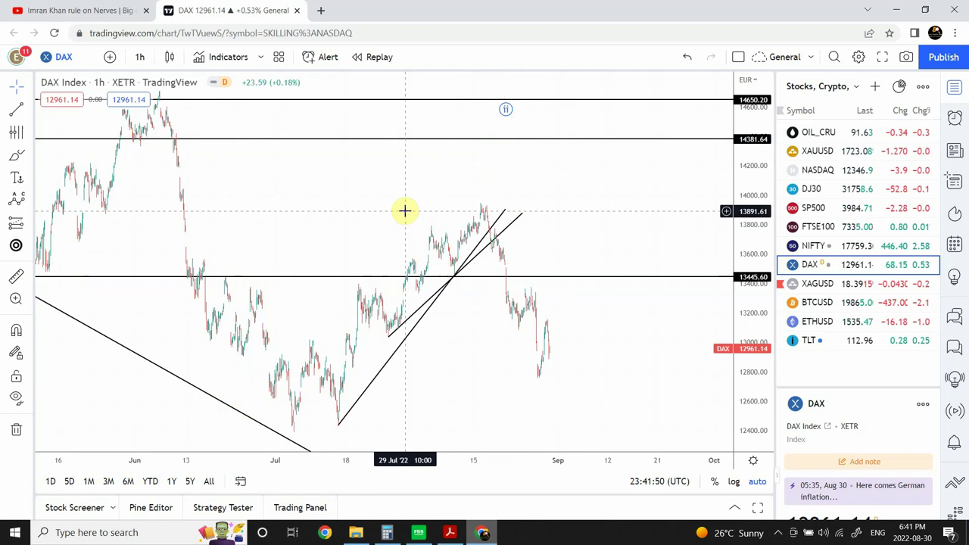
Inspect the DAX's July rise and August decline up close, and switch to the Forex watchlist.
left_click_drag(409, 202, 447, 183)
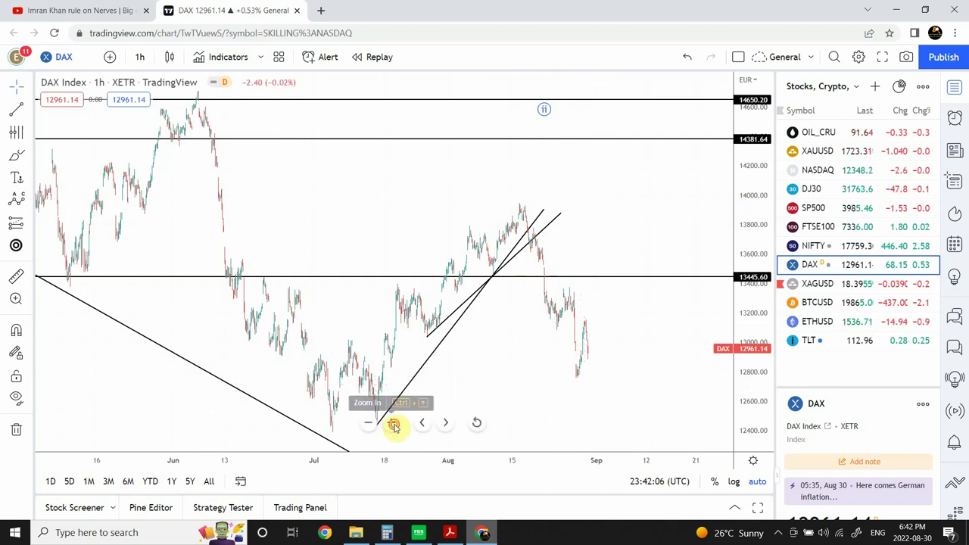
left_click(391, 423)
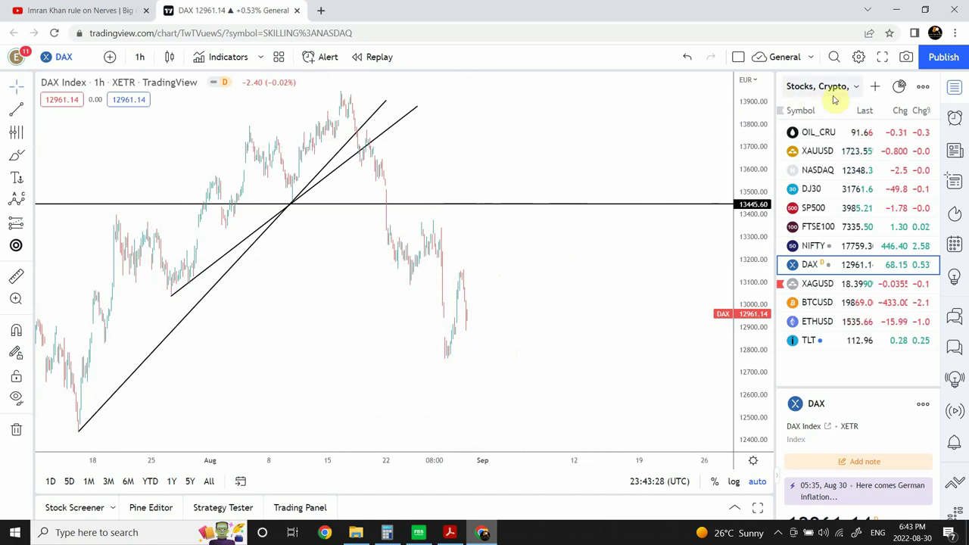
left_click(855, 88)
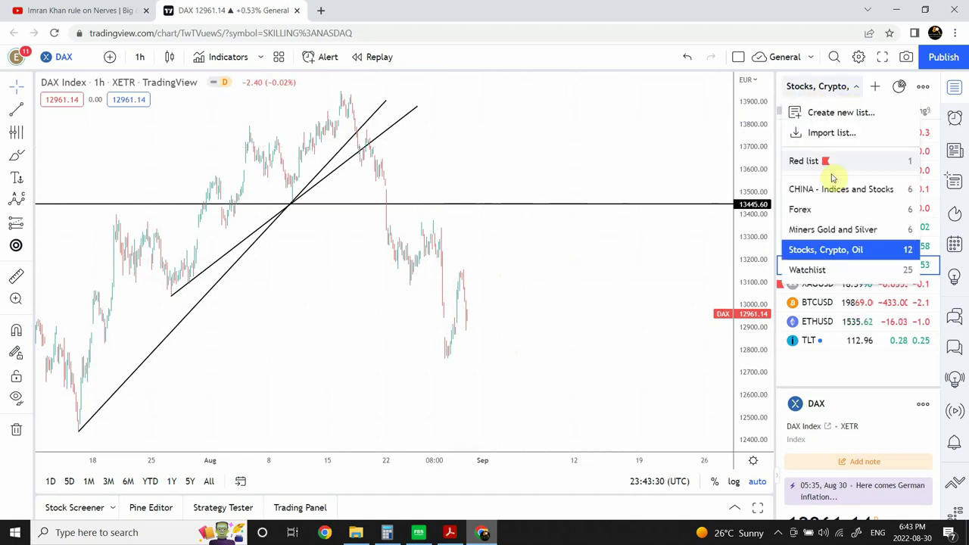
left_click(804, 209)
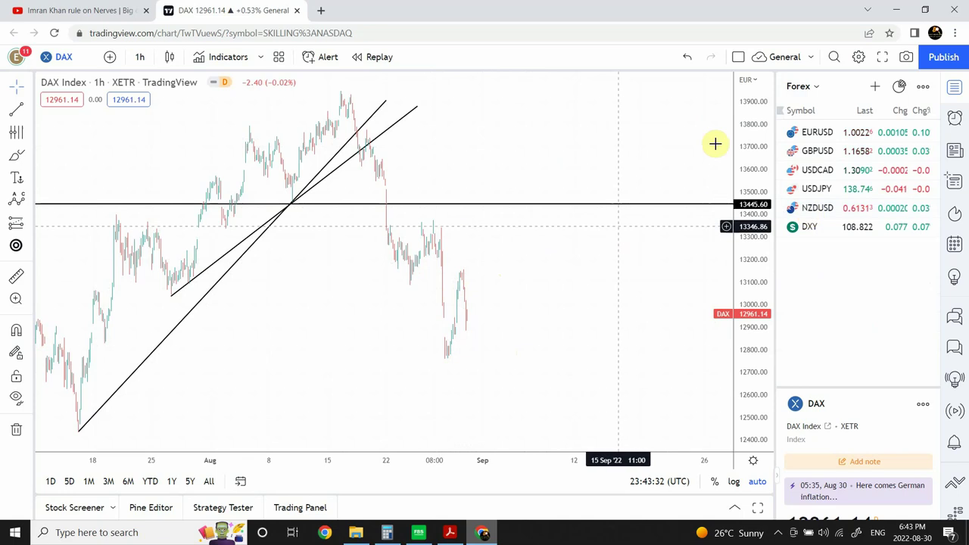
Open the EURUSD chart and move the red wave (a) label to the 26 August high at about 1.0091.
left_click(861, 137)
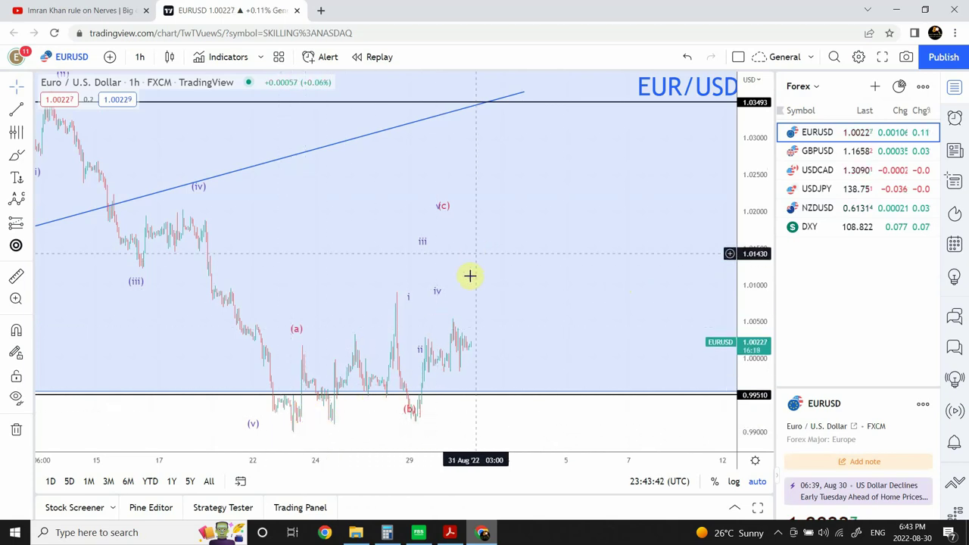
mouse_move(400, 396)
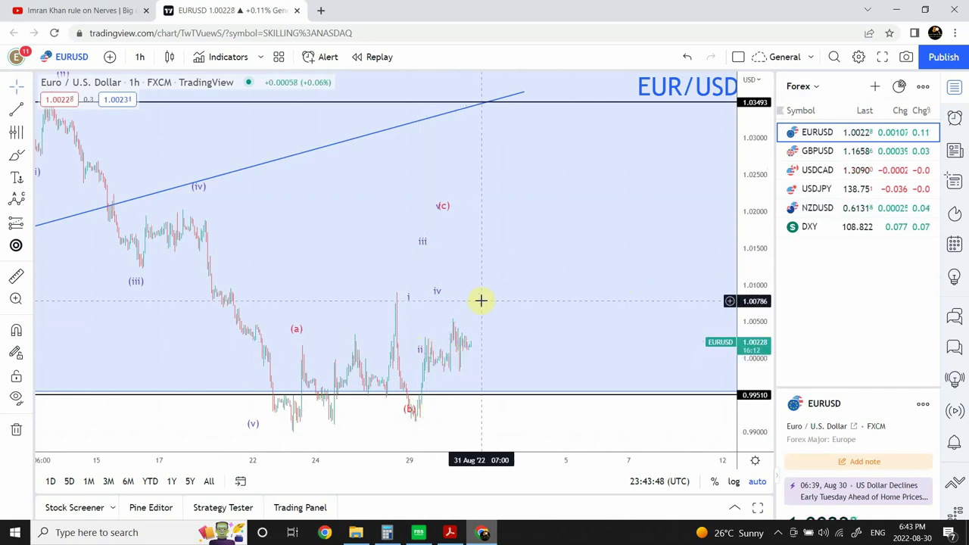
left_click_drag(352, 278, 345, 227)
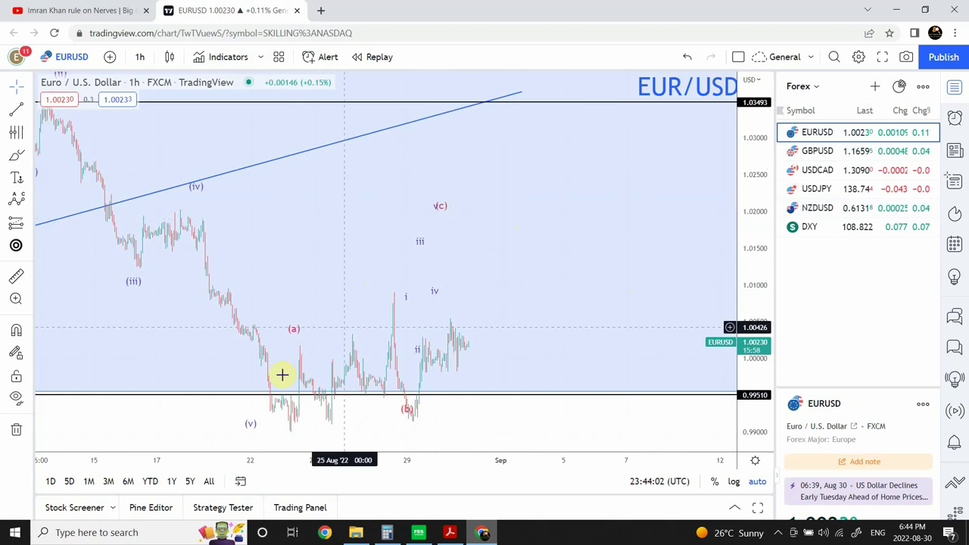
left_click(295, 339)
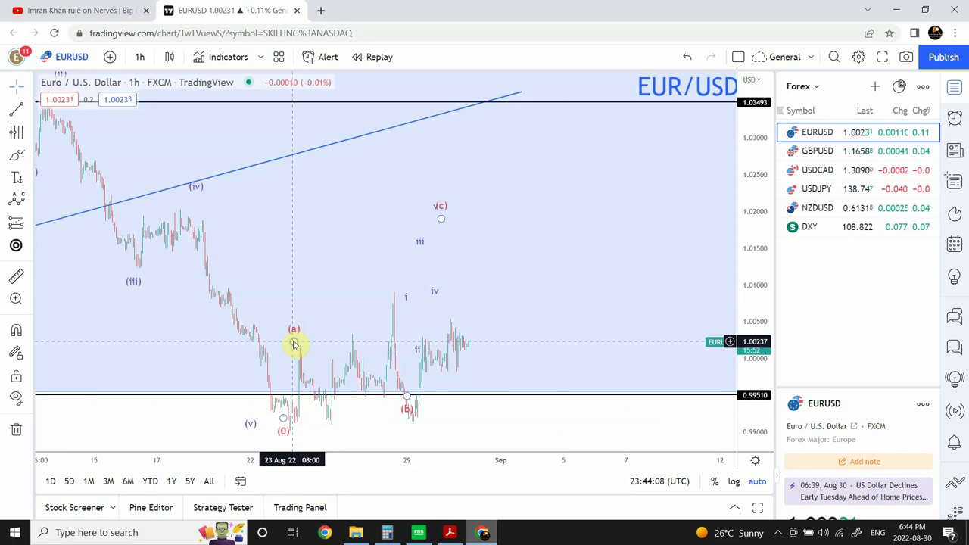
left_click_drag(295, 344, 391, 296)
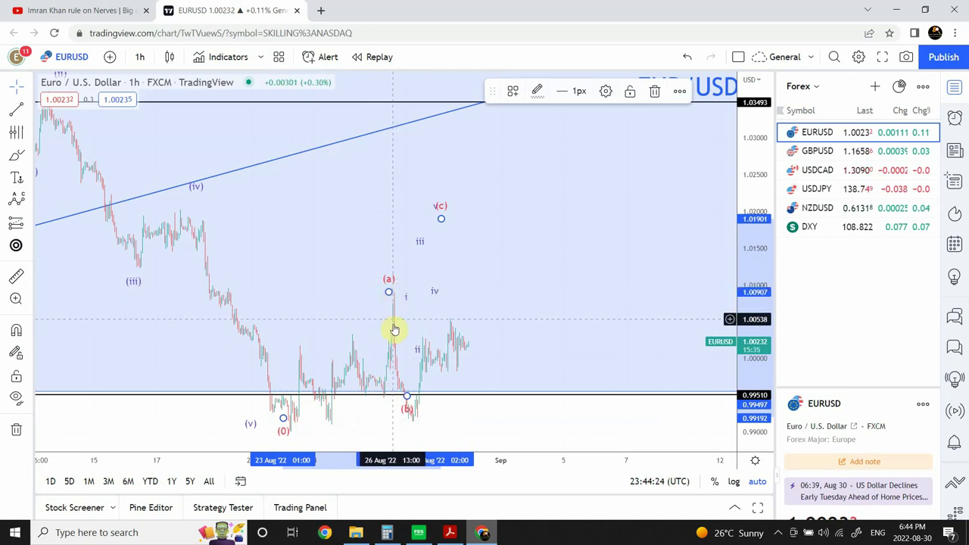
Move EURUSD's red wave (b) label ahead of price to 31 August at about 0.9914.
mouse_move(407, 396)
left_mouse_down()
mouse_move(467, 401)
mouse_move(491, 414)
left_mouse_up()
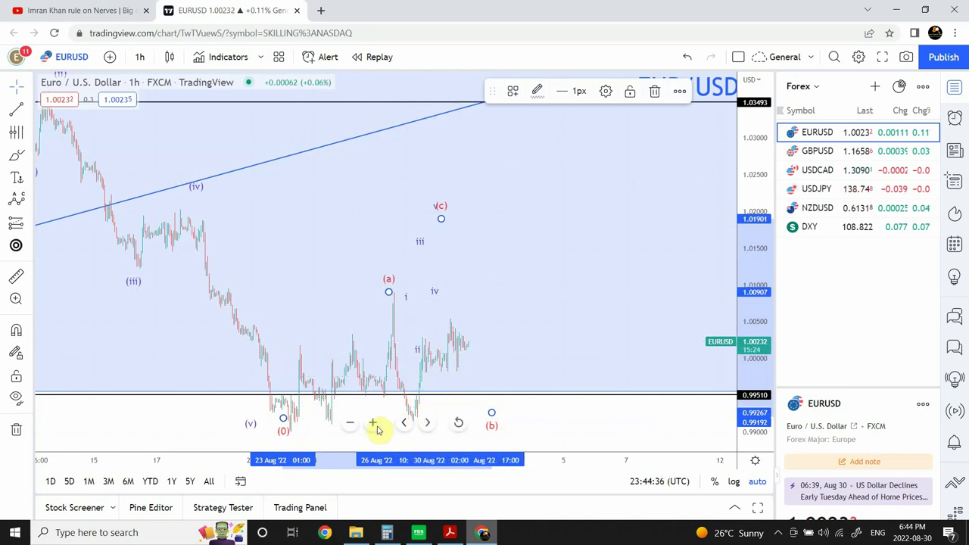
left_click(374, 424)
left_click_drag(344, 292, 620, 302)
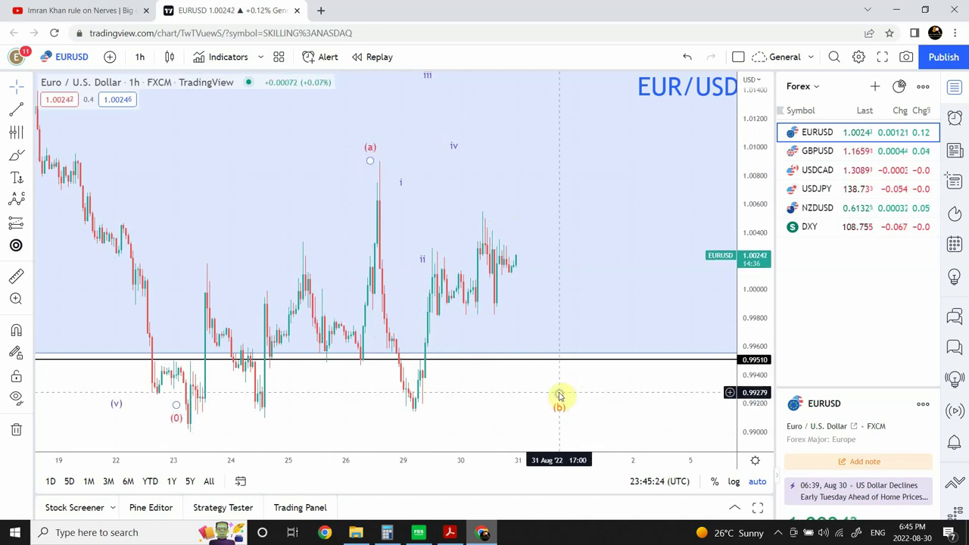
left_click_drag(559, 395, 567, 416)
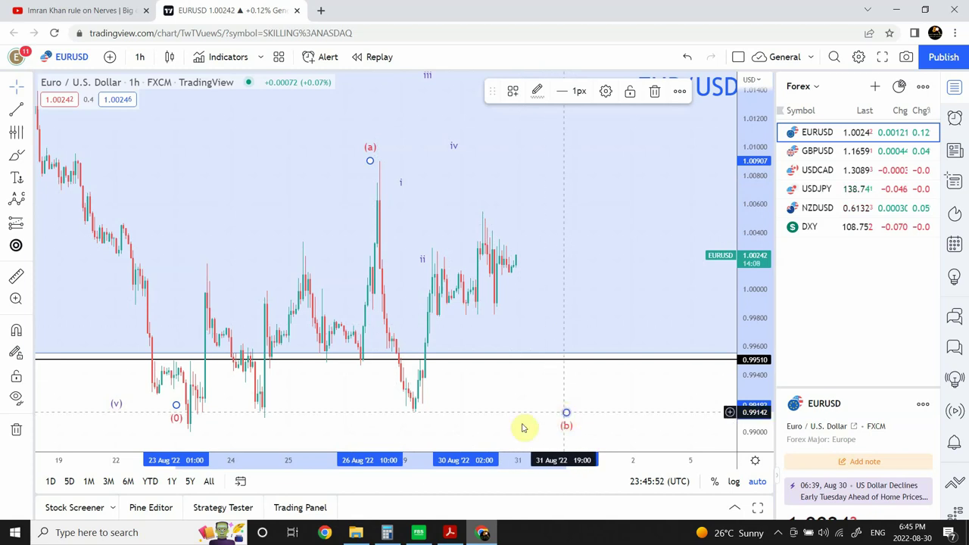
left_click(566, 419)
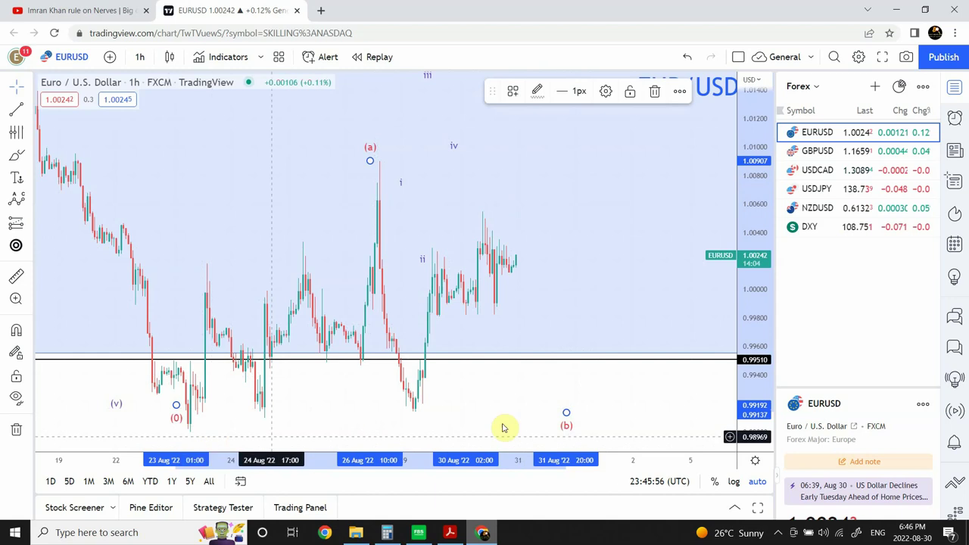
left_click(572, 407)
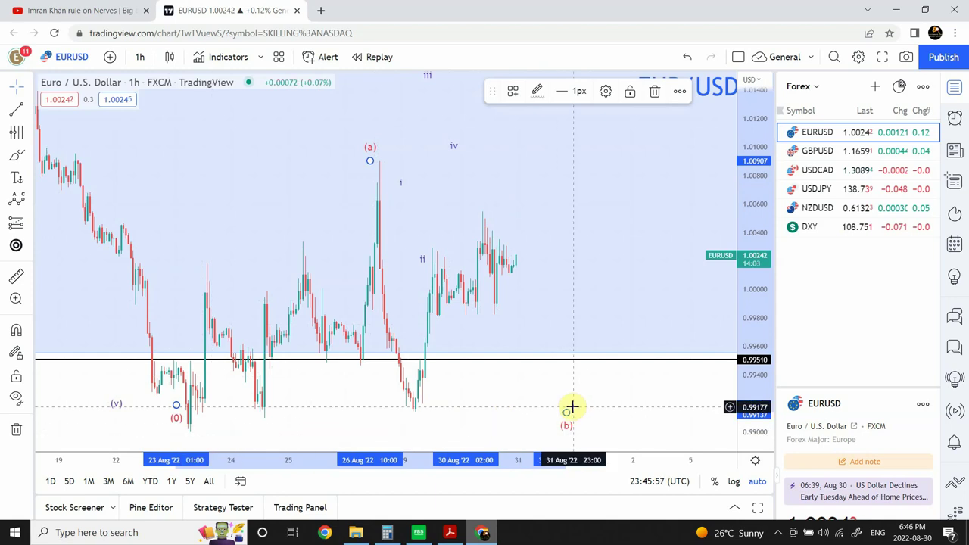
Delete the smaller-degree i–v impulse wave labels from the EURUSD chart.
left_click(660, 136)
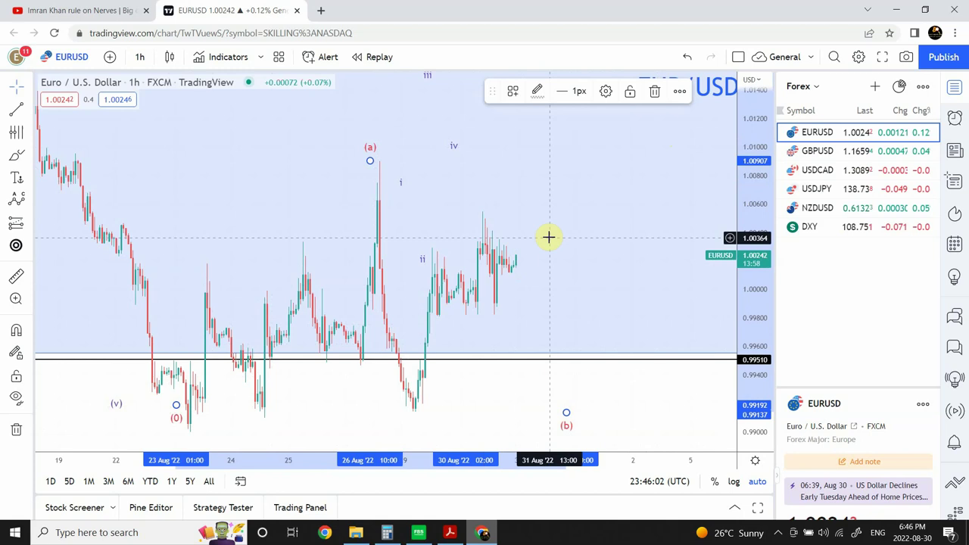
left_click(422, 263)
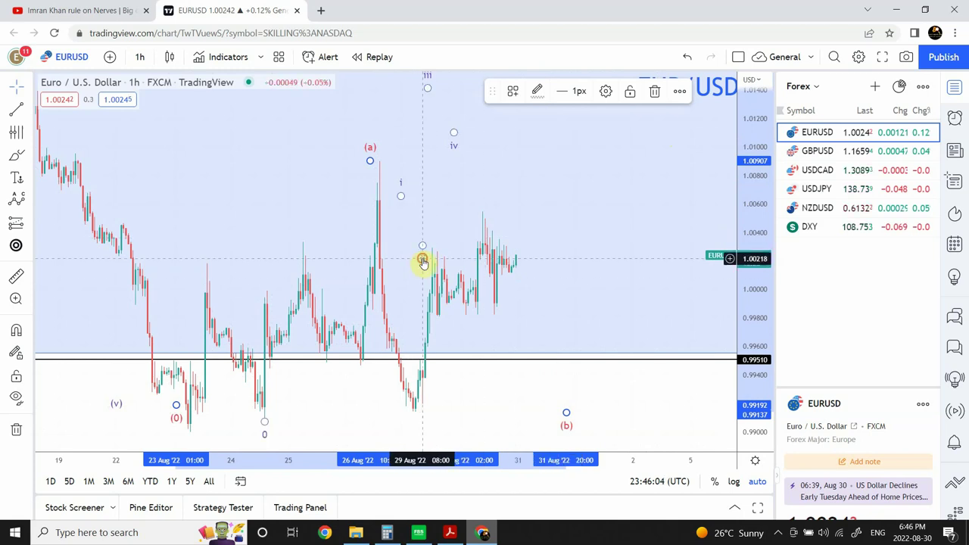
left_click(422, 263)
key("Delete")
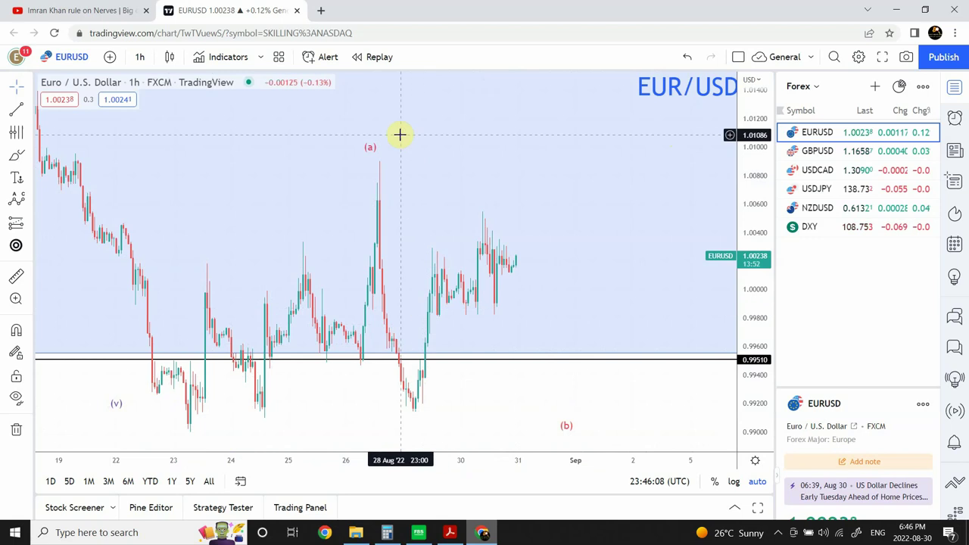
Switch the EURUSD chart to the 4-hour timeframe.
left_click(371, 149)
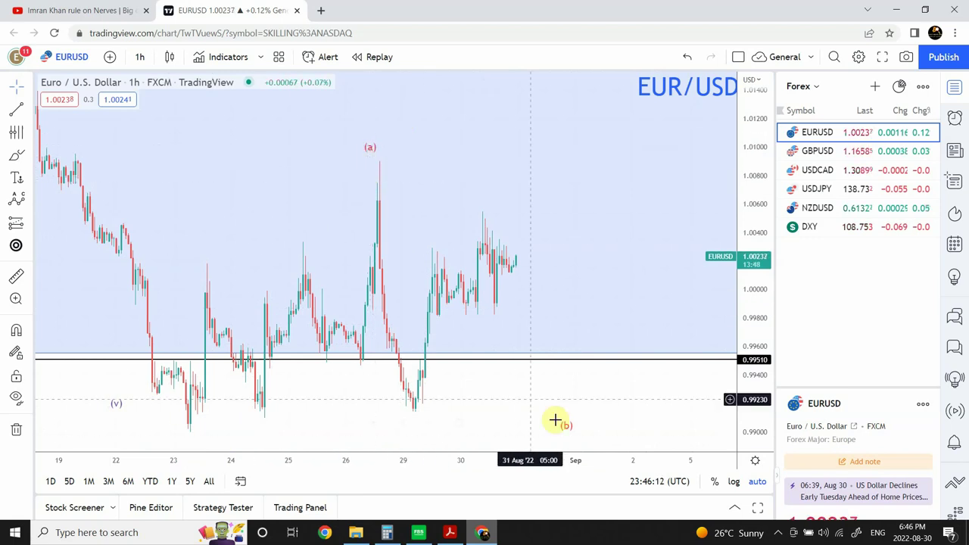
left_click(643, 177)
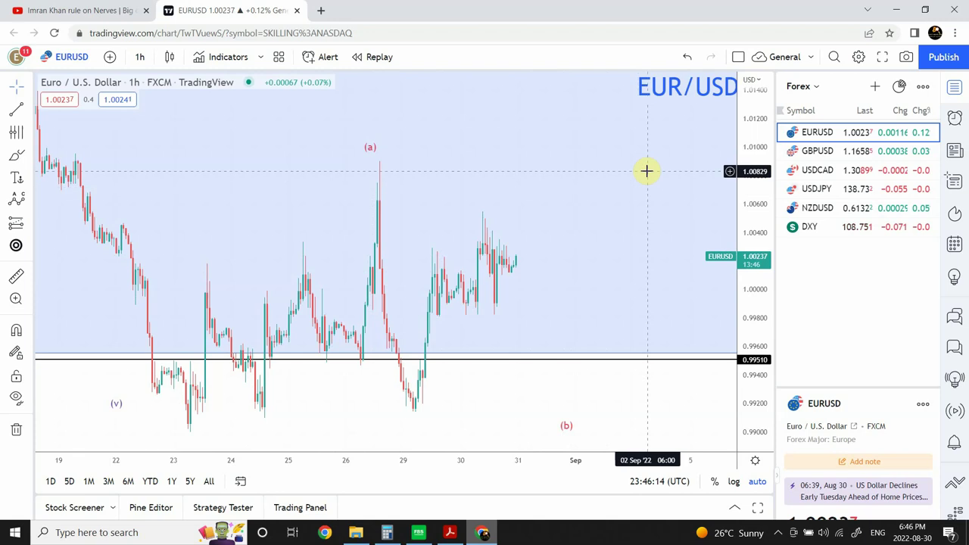
left_click(140, 57)
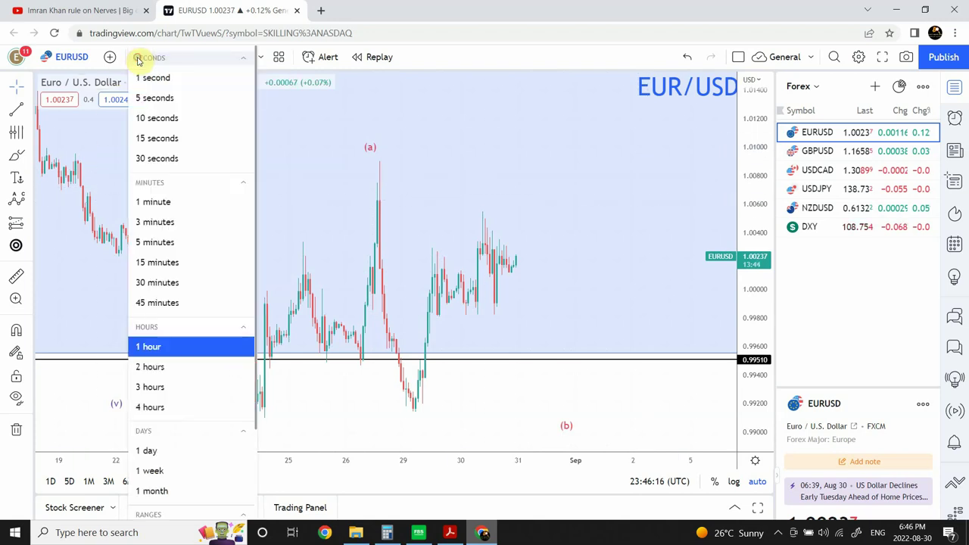
left_click(150, 406)
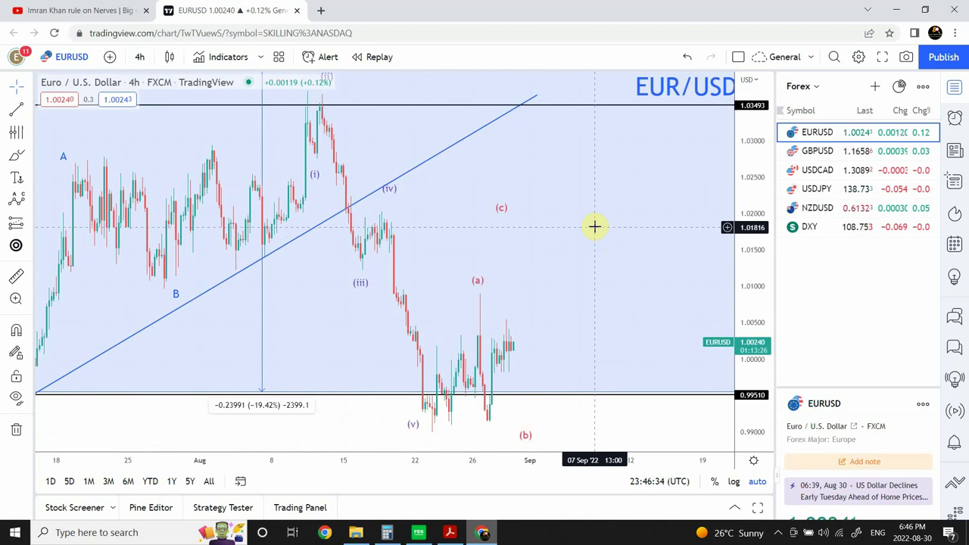
Open GBPUSD on the 1-hour timeframe and move the red wave (a) label above the 26 August high at about 1.1921.
left_click(817, 154)
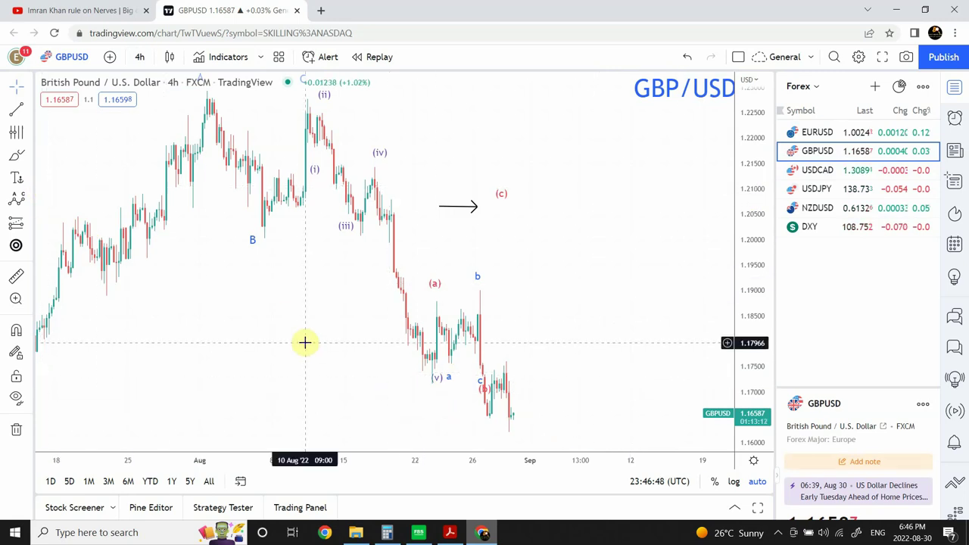
mouse_move(428, 404)
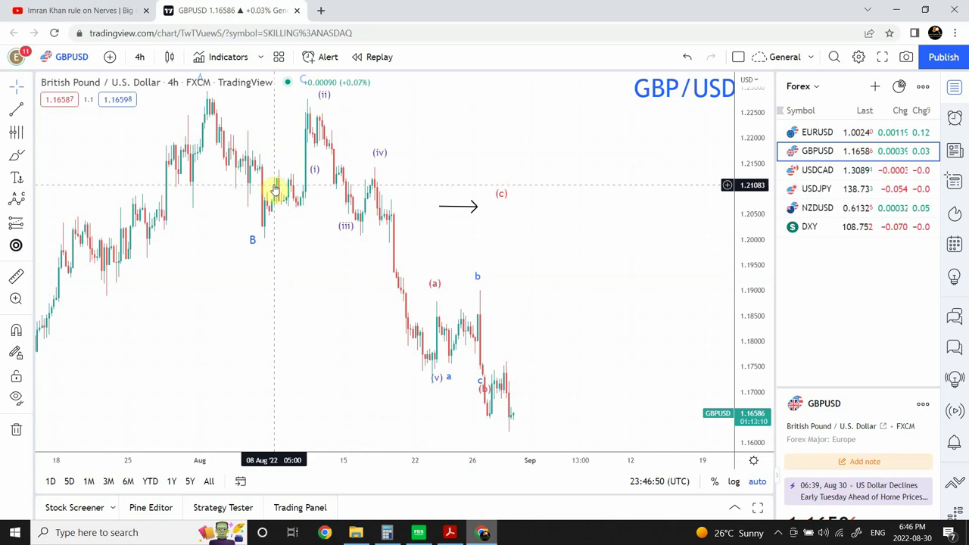
left_click(141, 59)
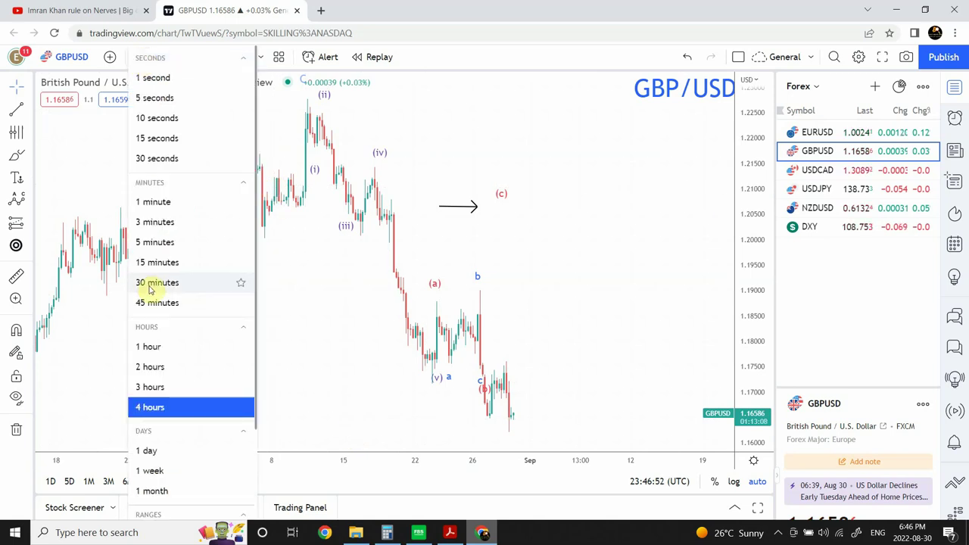
left_click(150, 346)
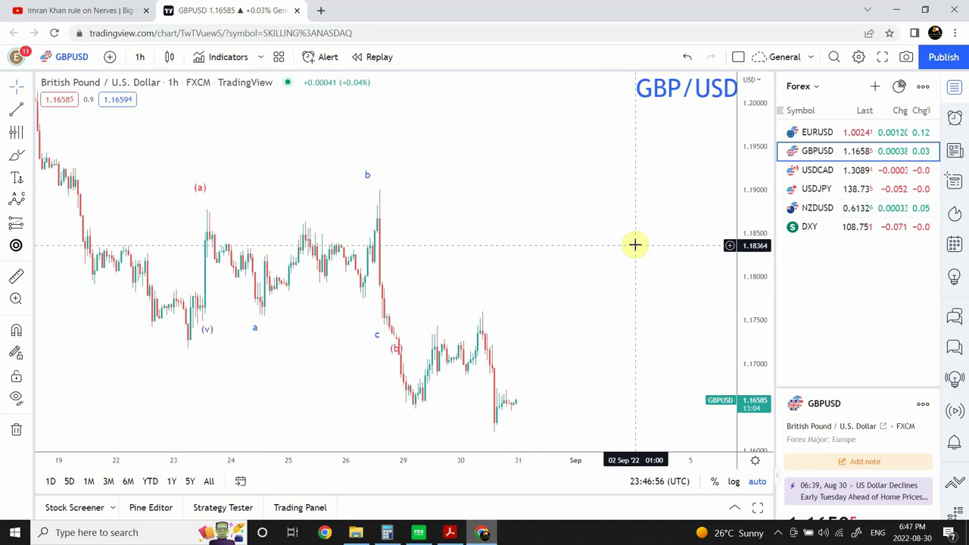
left_click(382, 196)
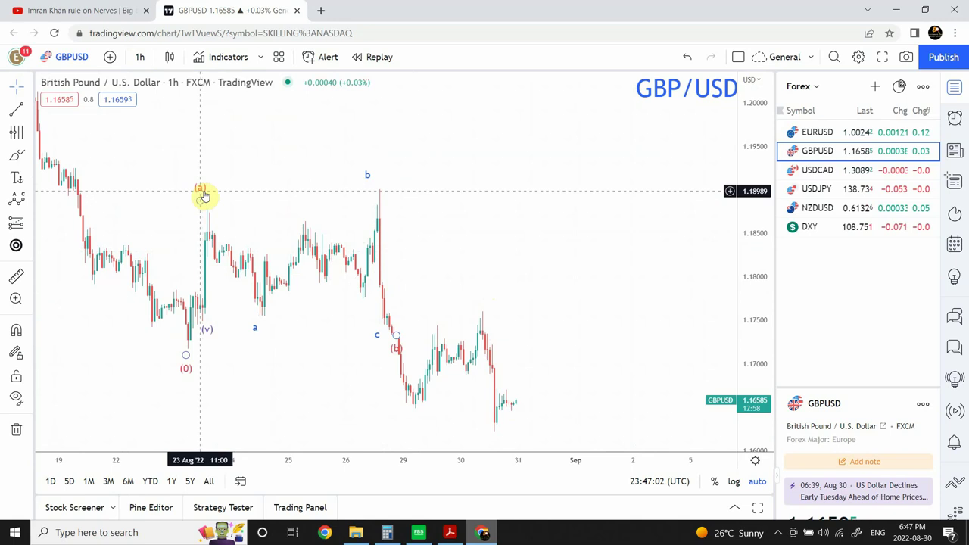
left_click(383, 195)
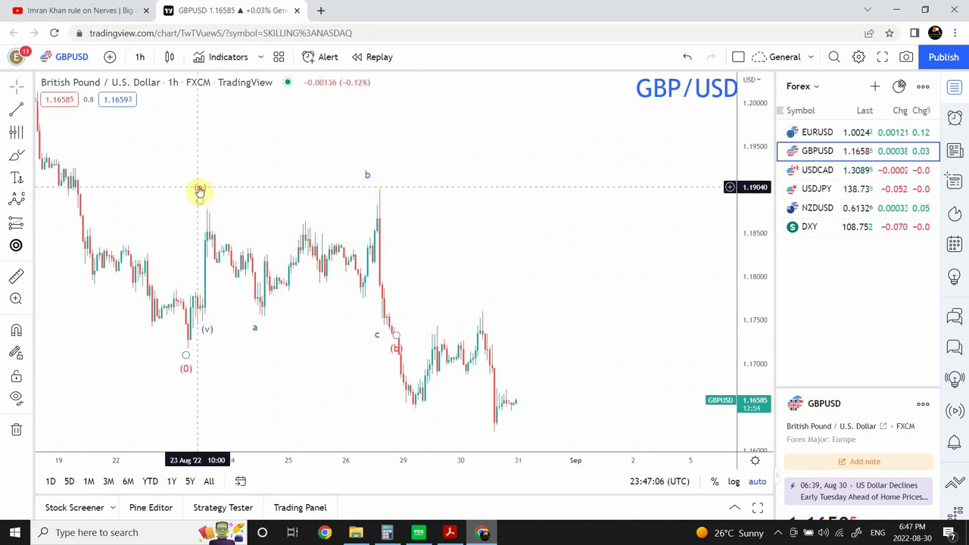
mouse_move(199, 190)
left_mouse_down()
mouse_move(350, 169)
mouse_move(375, 175)
left_mouse_up()
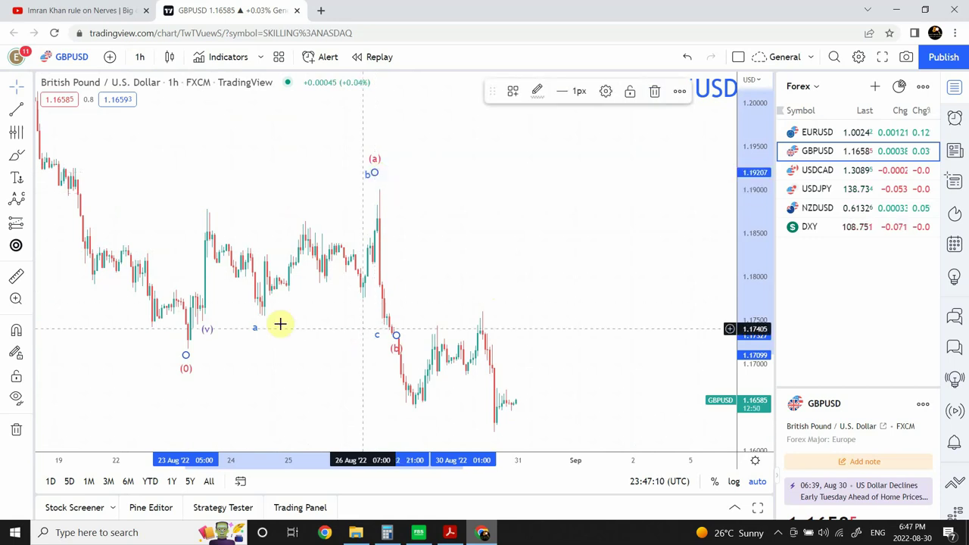
Delete the blue a-b-c correction labels from the GBPUSD chart.
left_click(255, 318)
left_click_drag(265, 327, 478, 419)
left_click(382, 198)
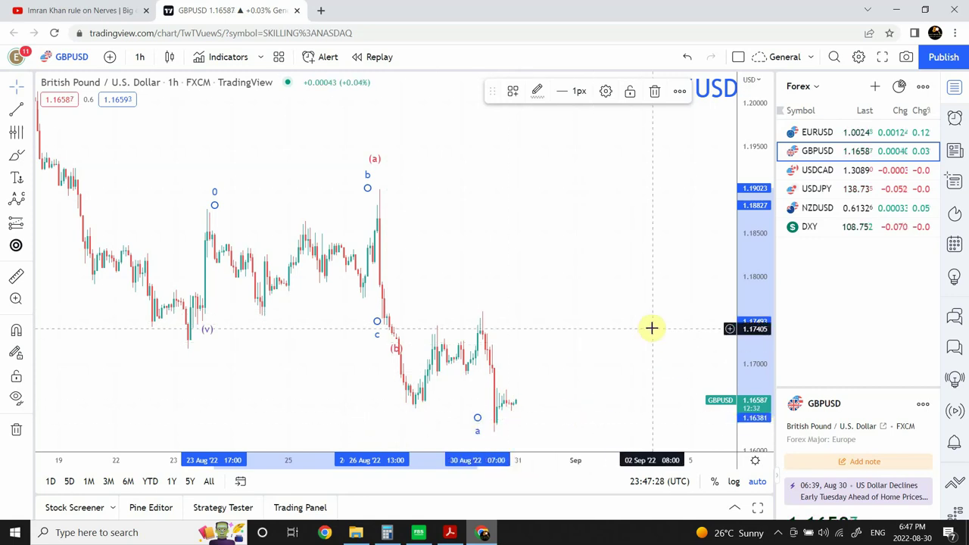
key("Delete")
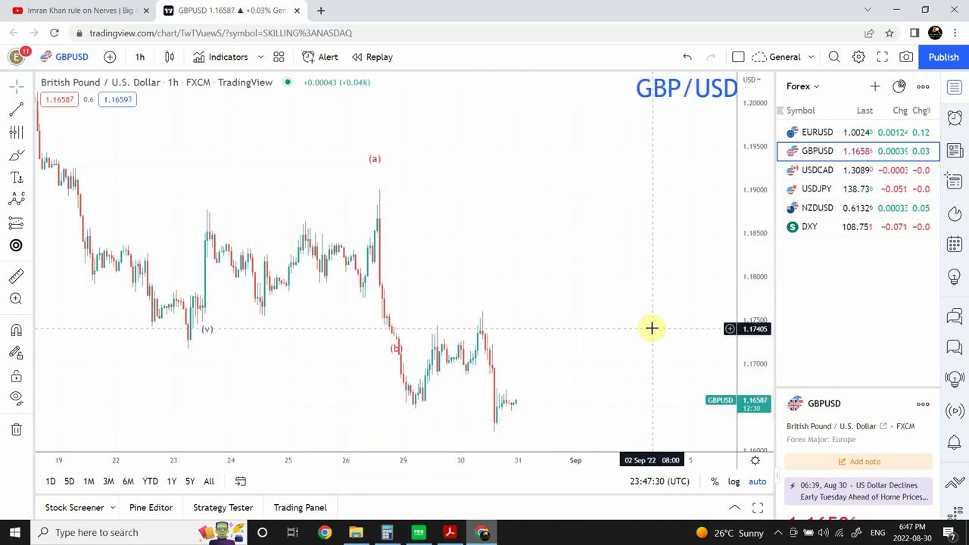
key("ctrl+z")
Move GBPUSD's red wave (b) label below the latest low, to 31 August at about 1.1609.
left_click_drag(396, 342, 559, 425)
left_click_drag(755, 206, 735, 292)
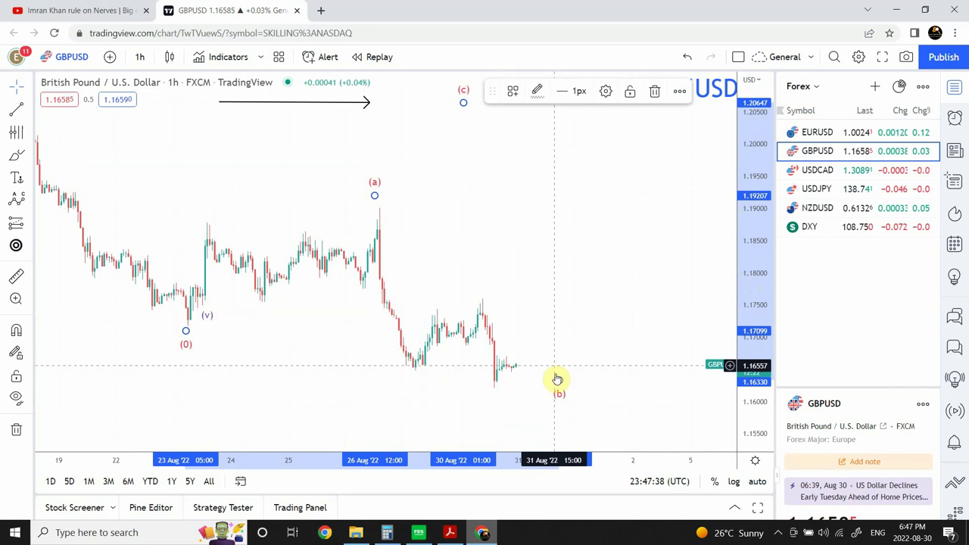
left_click_drag(557, 382, 556, 398)
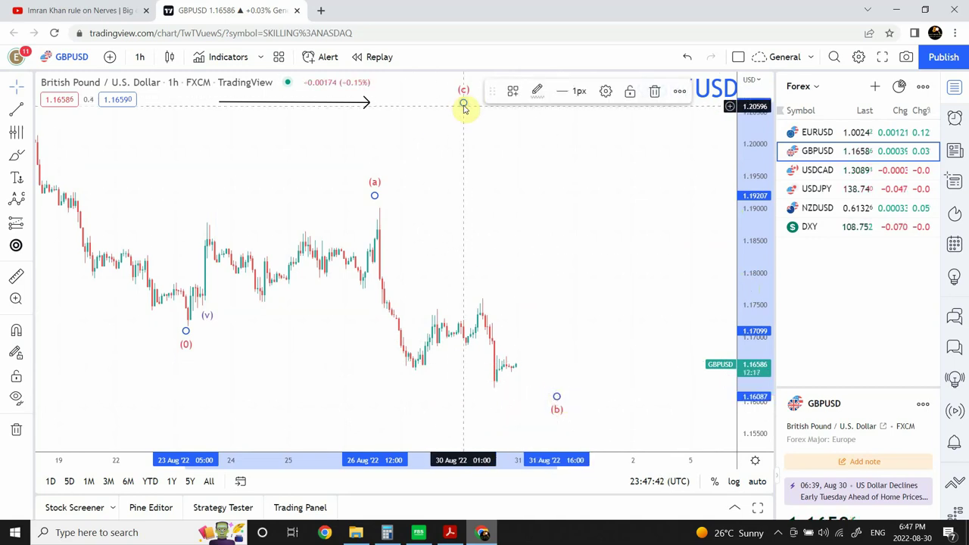
Move GBPUSD's red wave (c) label forward to around 5 September at about 1.2061.
mouse_move(462, 104)
left_mouse_down()
mouse_move(500, 118)
mouse_move(608, 119)
mouse_move(599, 98)
left_mouse_up()
mouse_move(296, 447)
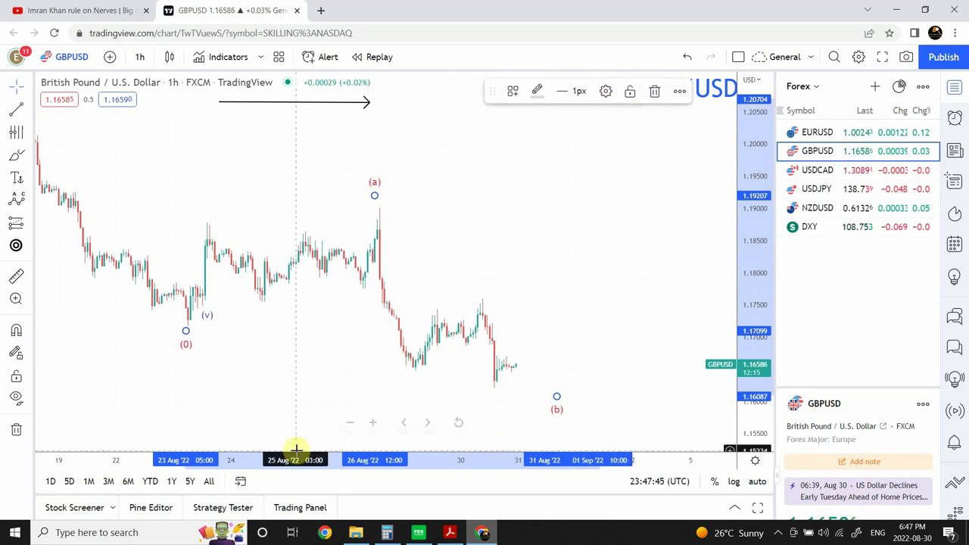
left_click(349, 424)
left_click(349, 424)
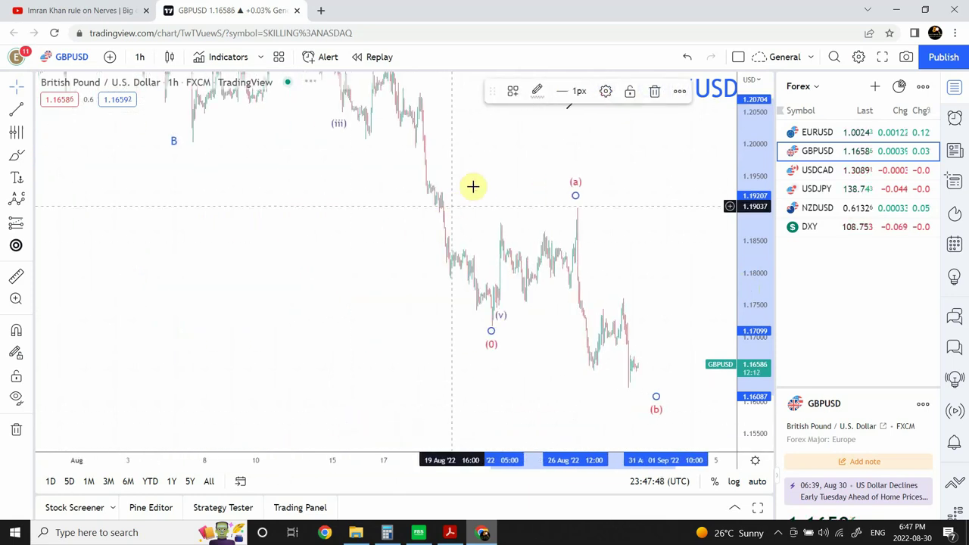
mouse_move(472, 186)
left_mouse_down()
mouse_move(385, 320)
mouse_move(398, 223)
mouse_move(353, 210)
left_mouse_up()
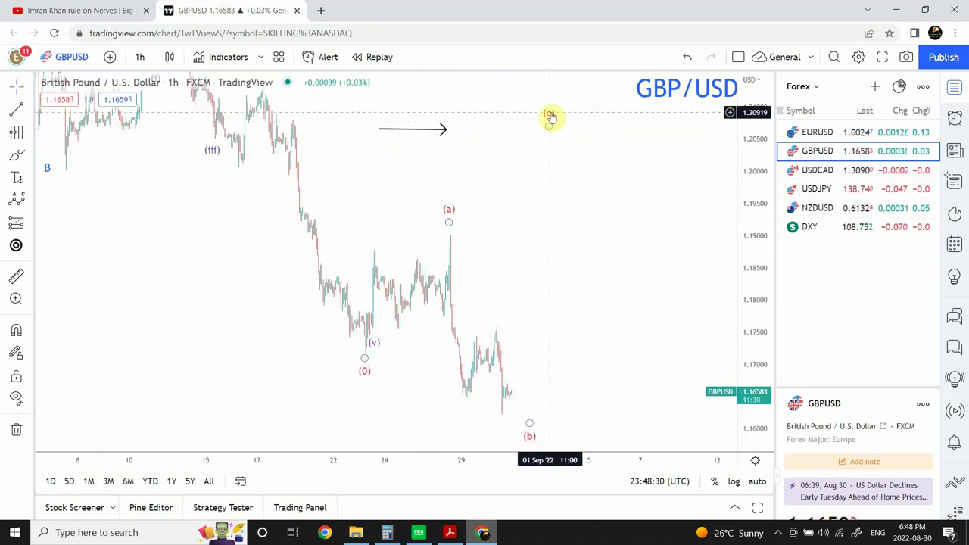
left_click_drag(550, 115, 596, 134)
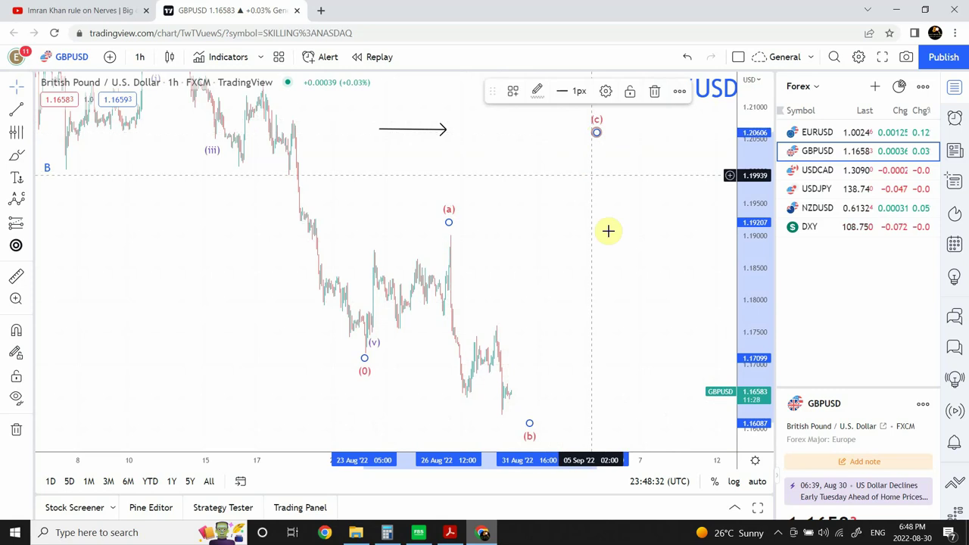
Open the USDCAD chart, decline the qBittorrent update, and move the red wave (b) label above the latest high at about 1.3108.
left_click(861, 172)
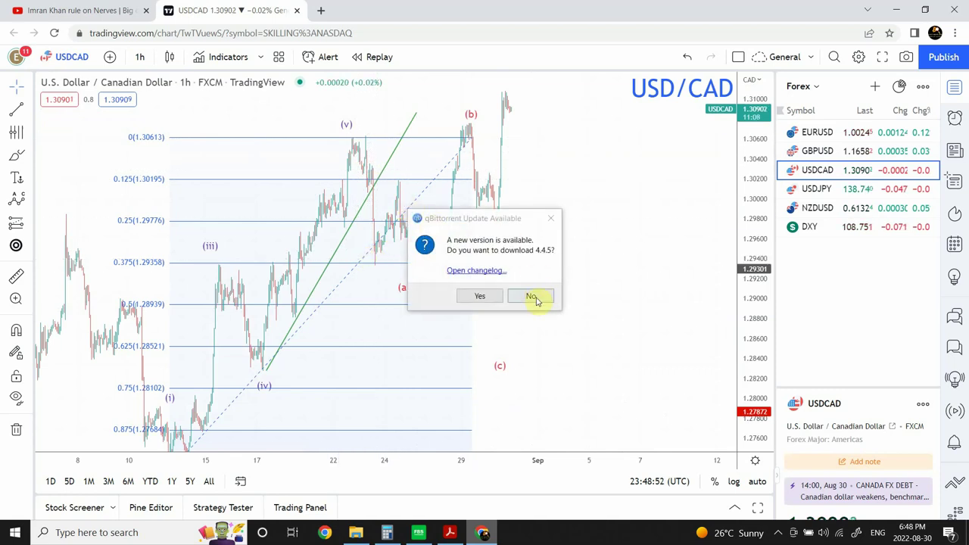
left_click(532, 296)
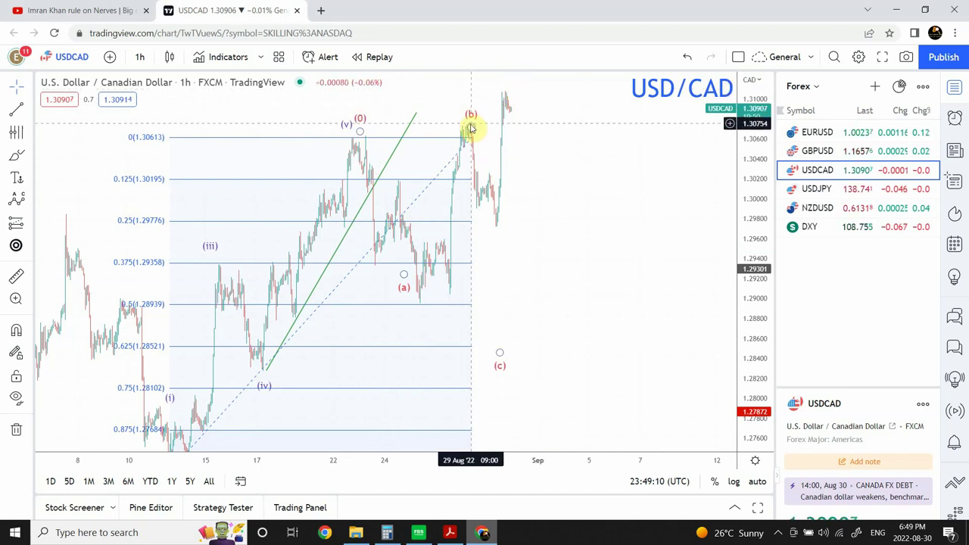
left_click_drag(470, 122, 532, 93)
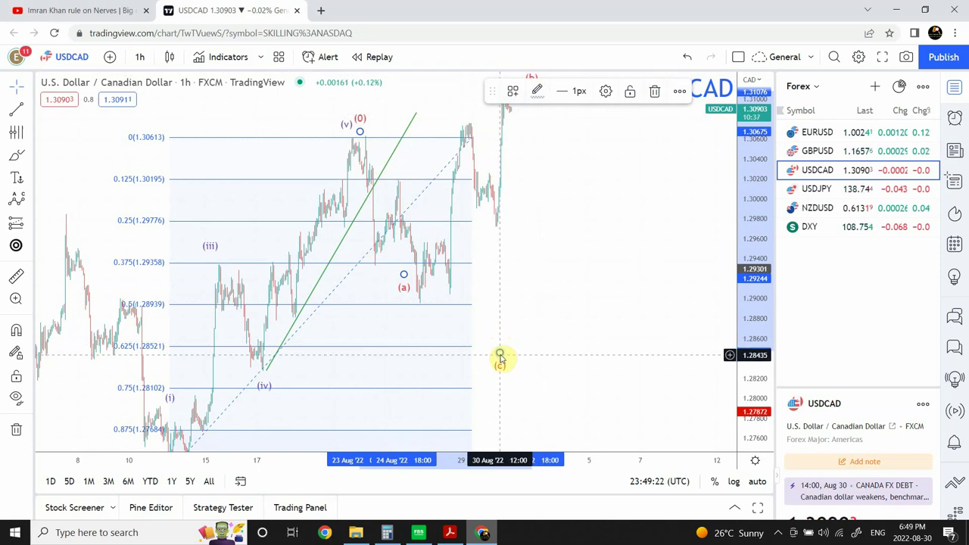
Move USDCAD's red wave (c) label forward to 5 September at about 1.2863.
left_click_drag(499, 356, 596, 338)
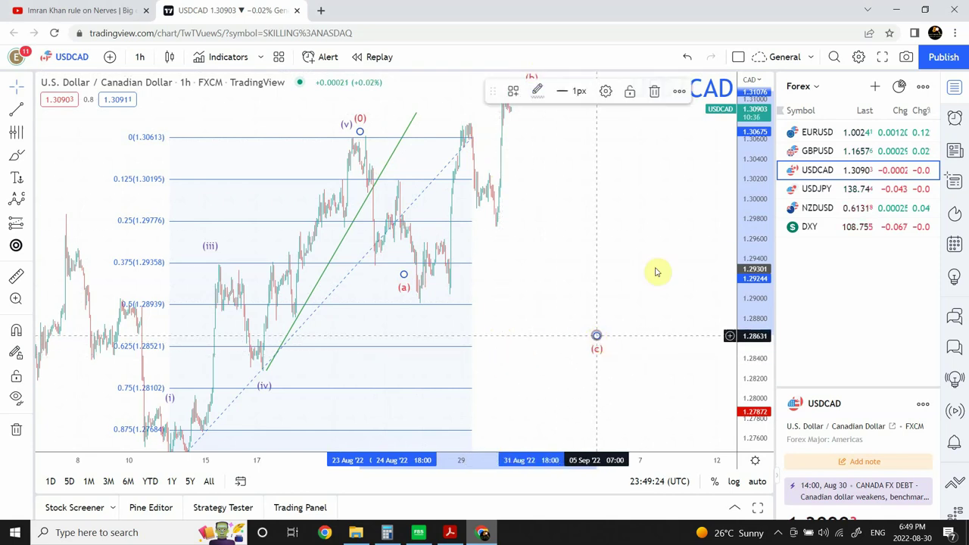
left_click_drag(765, 152, 762, 174)
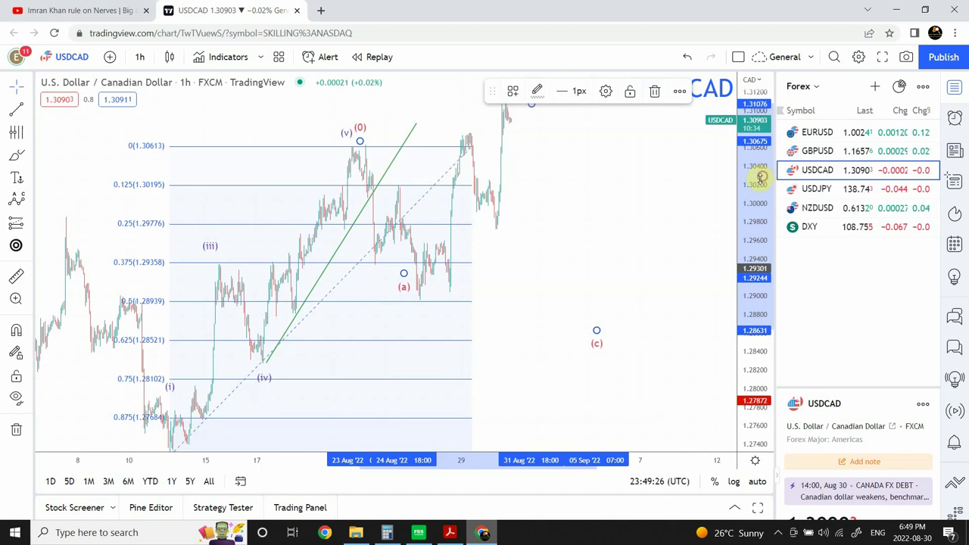
left_click(572, 189)
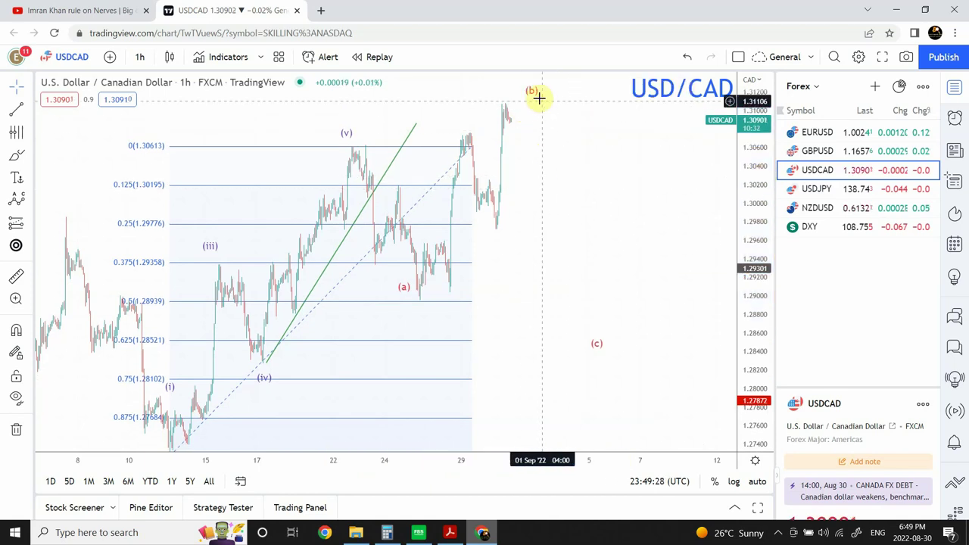
Raise USDCAD's red wave (b) label further above the latest high, to around 1 September.
left_click_drag(532, 107, 541, 92)
left_click(595, 238)
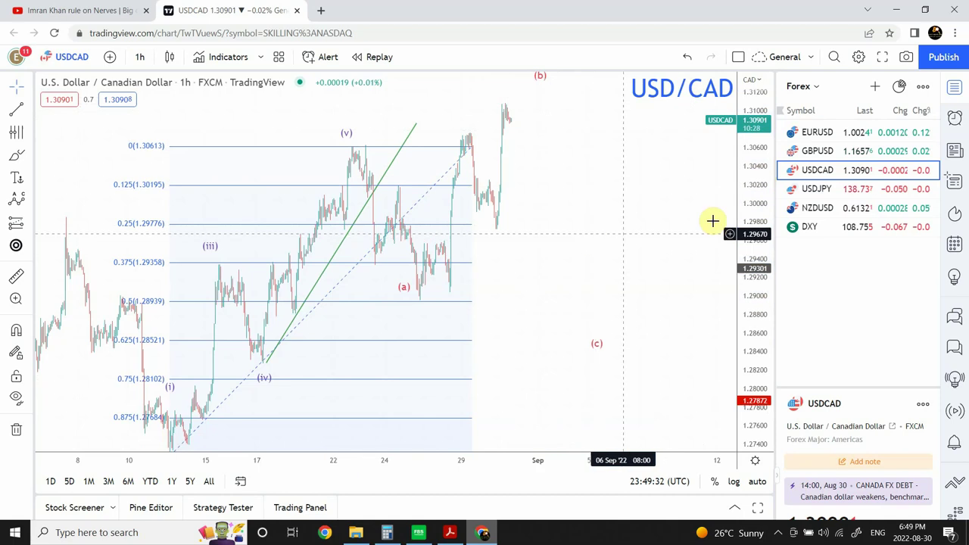
left_click_drag(755, 219, 758, 136)
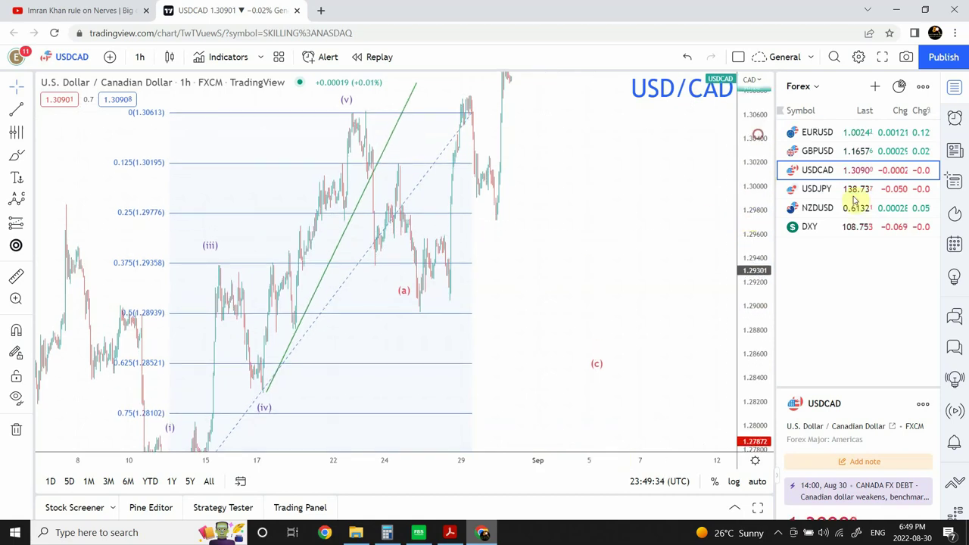
On the USDJPY chart, shift the blue projection line to 31 August–5 September and move the red wave (b) label above the latest high.
left_click(867, 190)
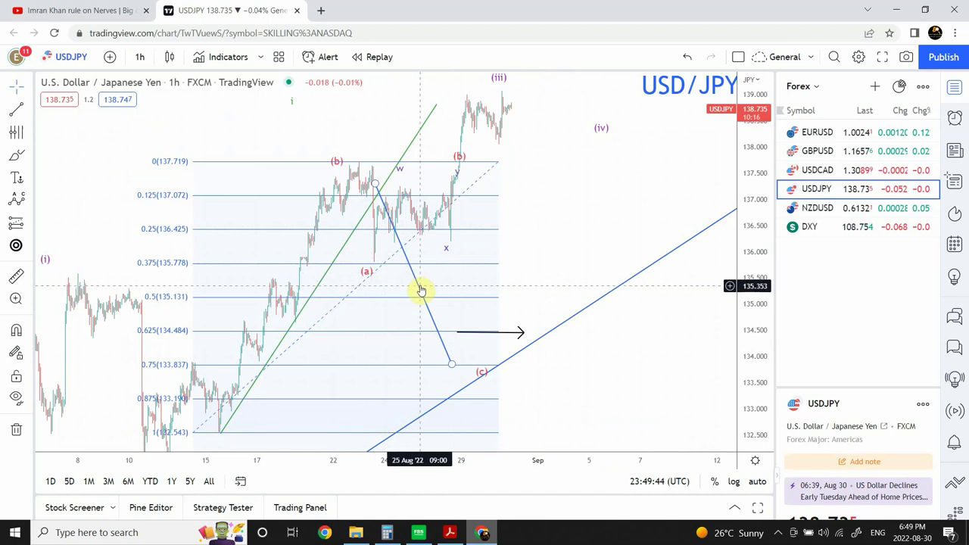
mouse_move(420, 290)
left_mouse_down()
mouse_move(459, 262)
mouse_move(543, 251)
mouse_move(567, 181)
left_mouse_up()
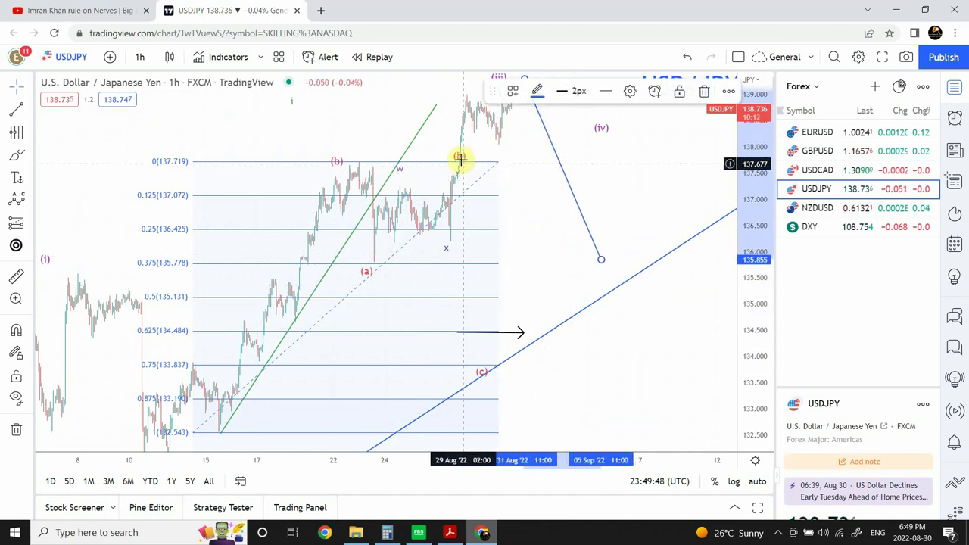
left_click_drag(459, 162, 504, 91)
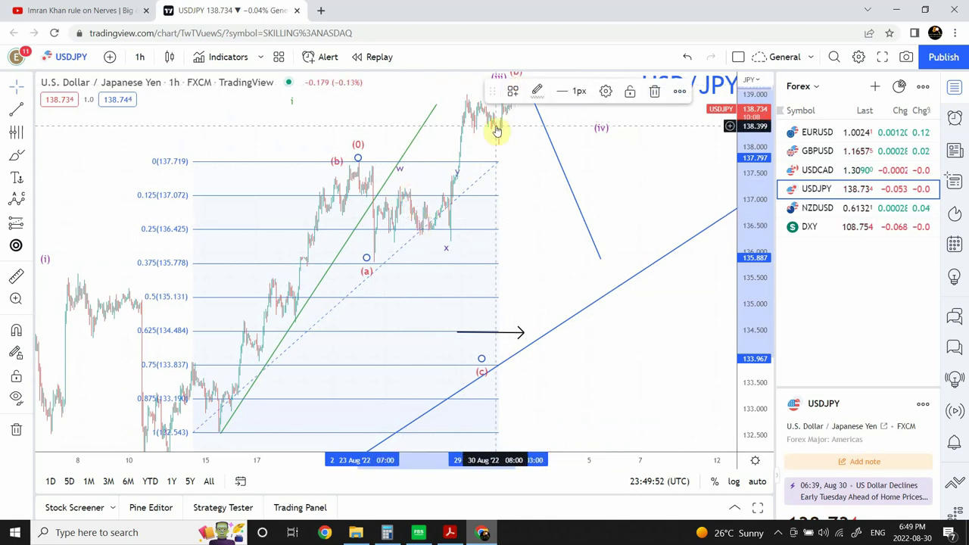
Delete the purple (i) to (iv) wave labels from the USDJPY chart.
left_click(607, 135)
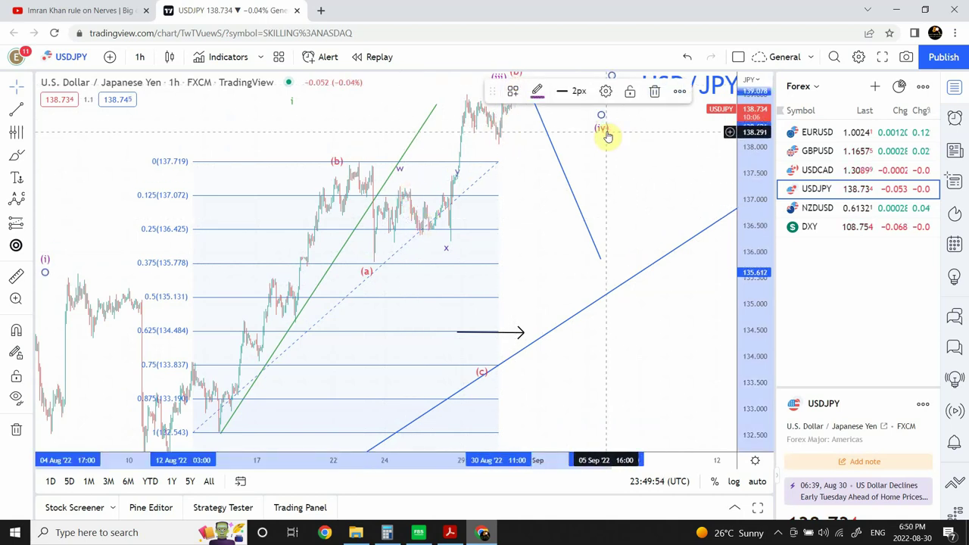
left_click(606, 131)
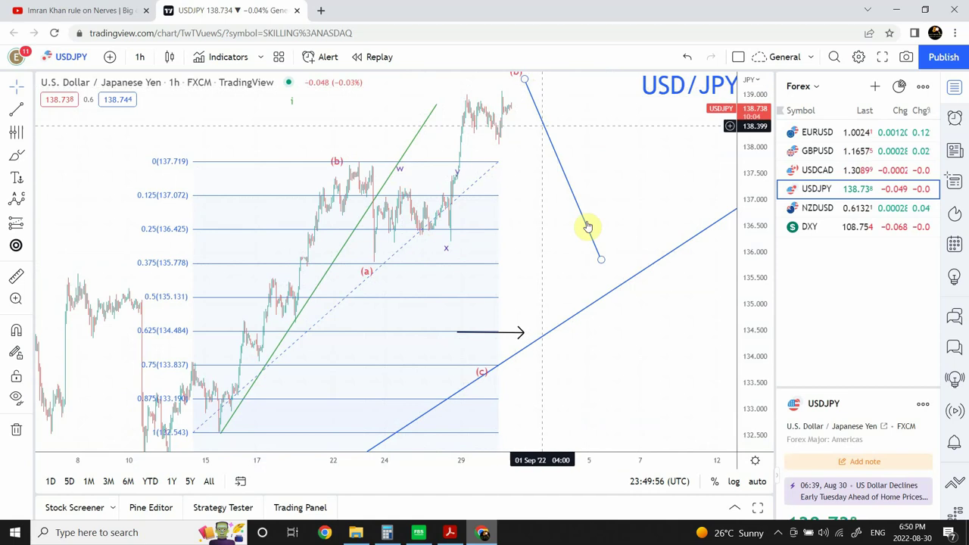
Move the blue projection line's lower end to 1 September at about 134.68 and the red wave (c) label to 31 August at about 134.61.
left_click_drag(600, 262, 543, 321)
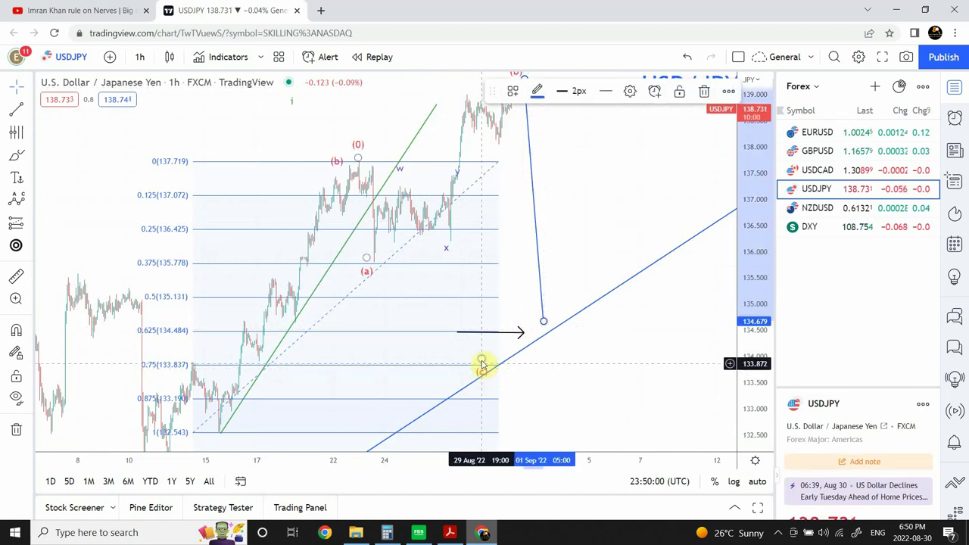
mouse_move(482, 365)
left_mouse_down()
mouse_move(480, 356)
mouse_move(532, 328)
left_mouse_up()
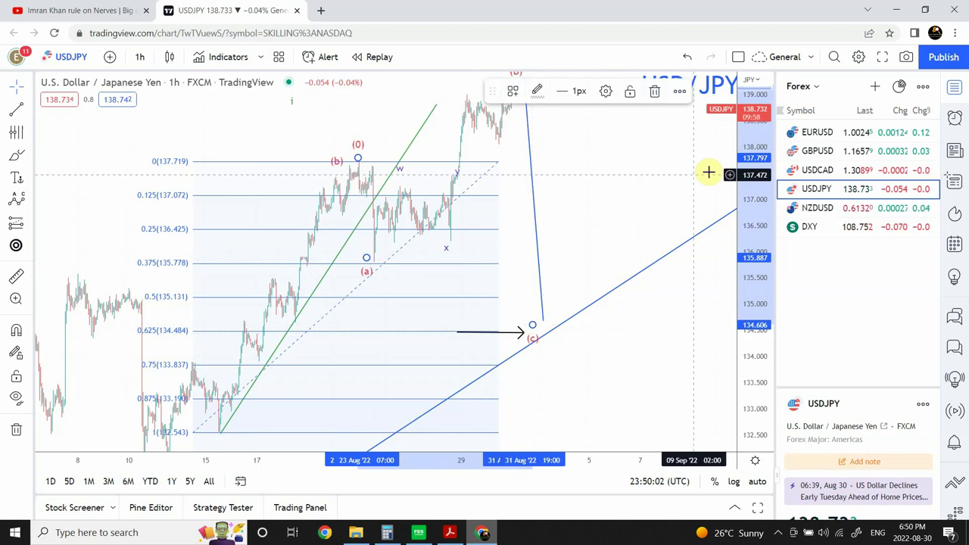
left_click_drag(761, 140, 757, 214)
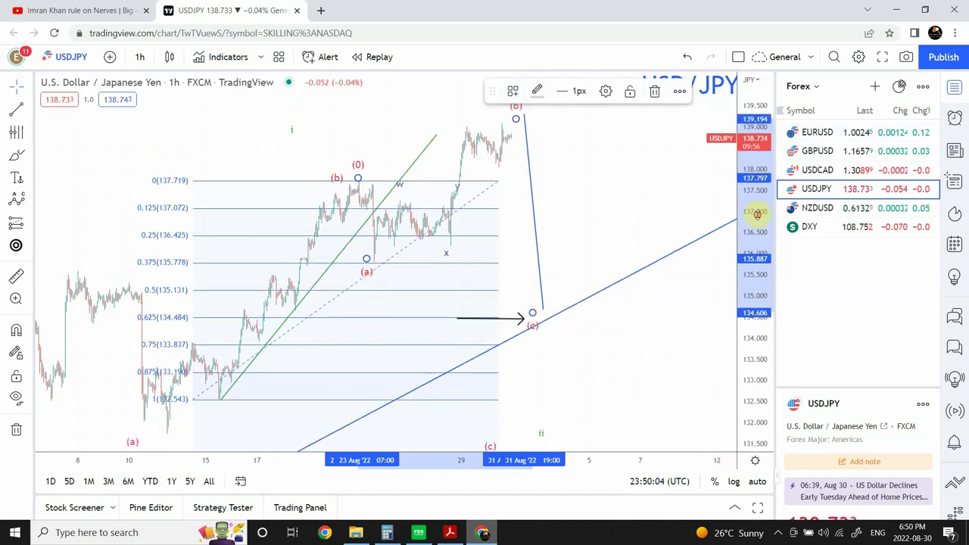
Raise USDJPY's red wave (b) label to about 139.41 and shift the projection line's lower end to 1 September 17:00 at about 134.69.
left_click_drag(515, 119, 521, 110)
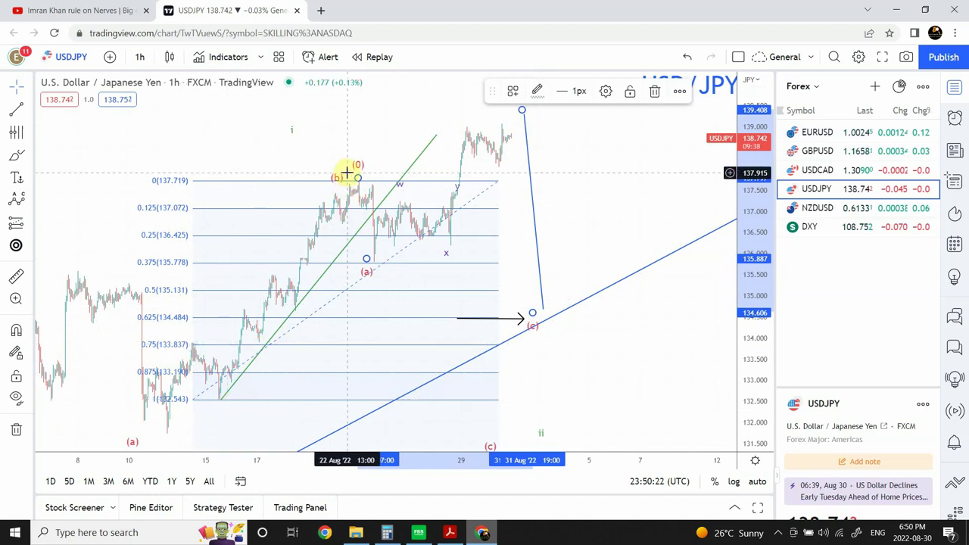
left_click(521, 112)
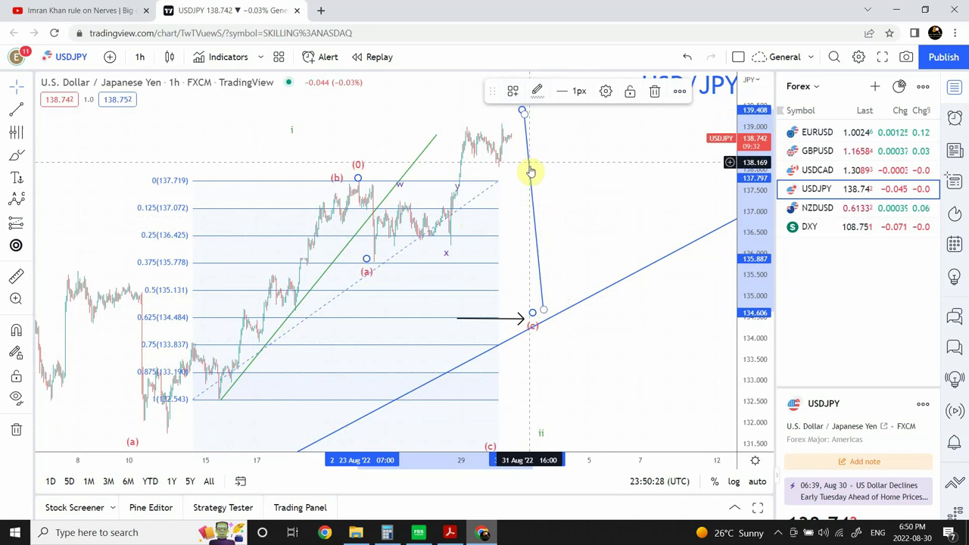
left_click_drag(545, 310, 556, 309)
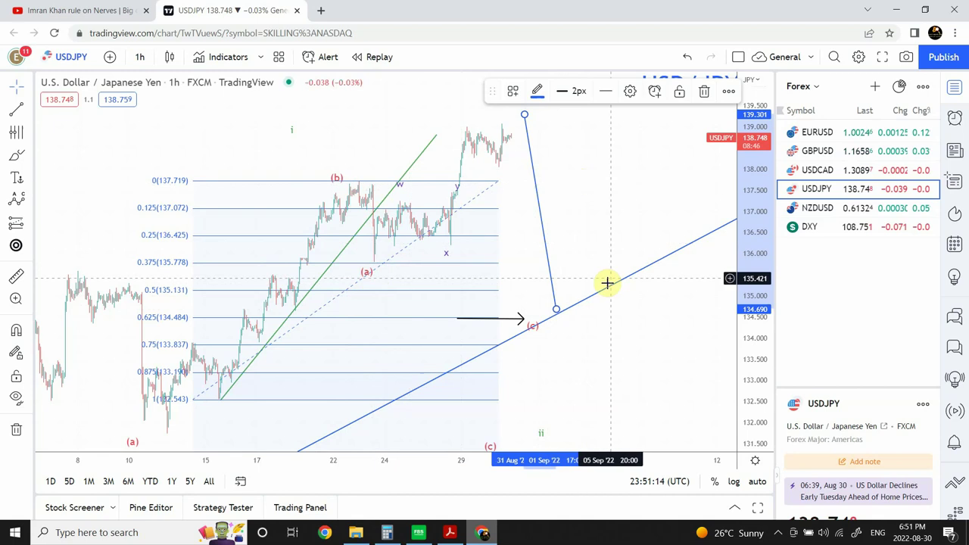
left_click(611, 186)
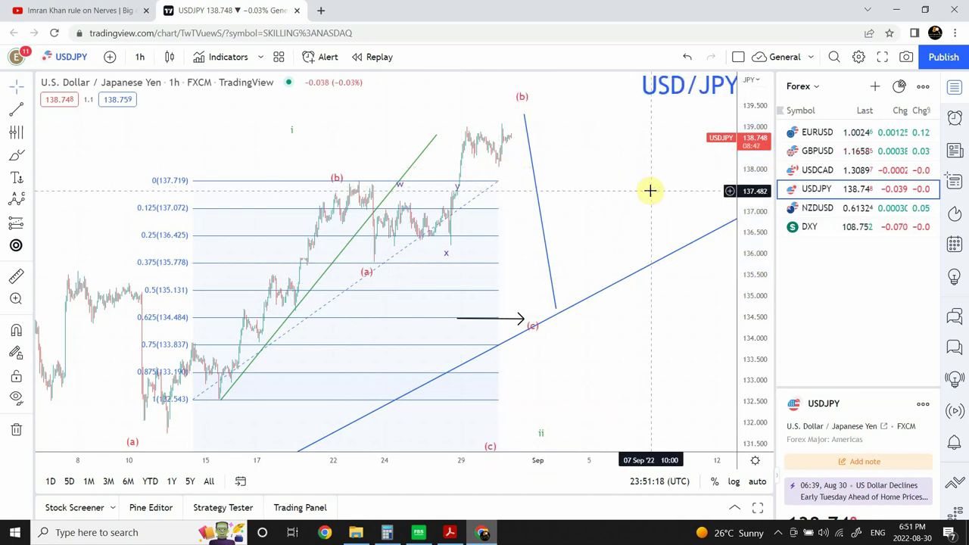
Open the NZDUSD chart and move the red wave (a) label to the 25 August high at about 0.6256.
left_click(825, 212)
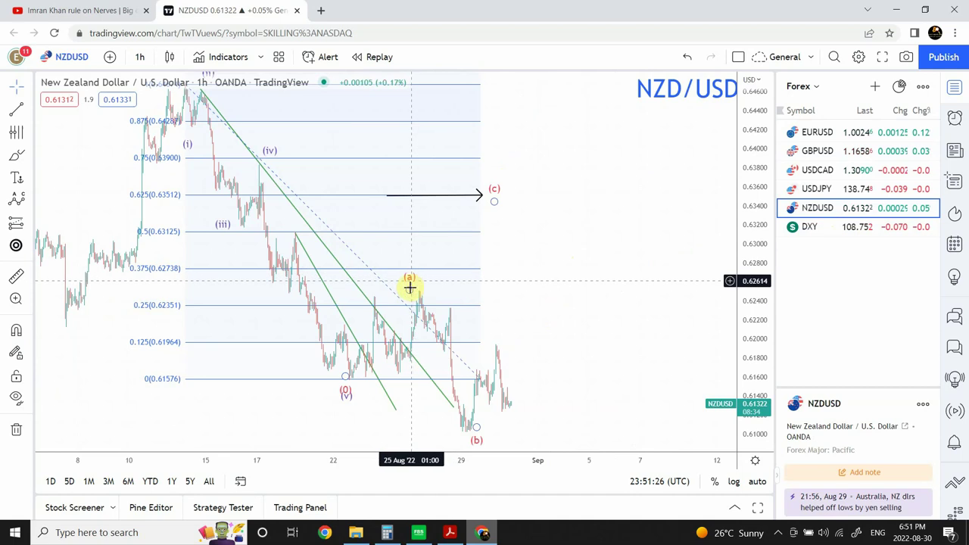
left_click_drag(409, 291, 416, 287)
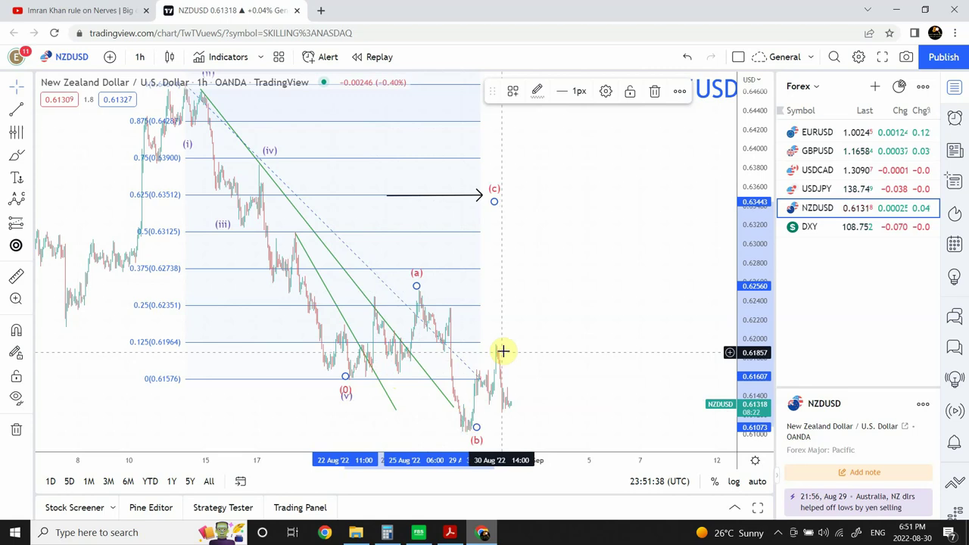
Move NZDUSD's red wave (b) label to 31 August at about 0.6102 and wave (c) to 5 September at about 0.6350.
left_click(508, 431)
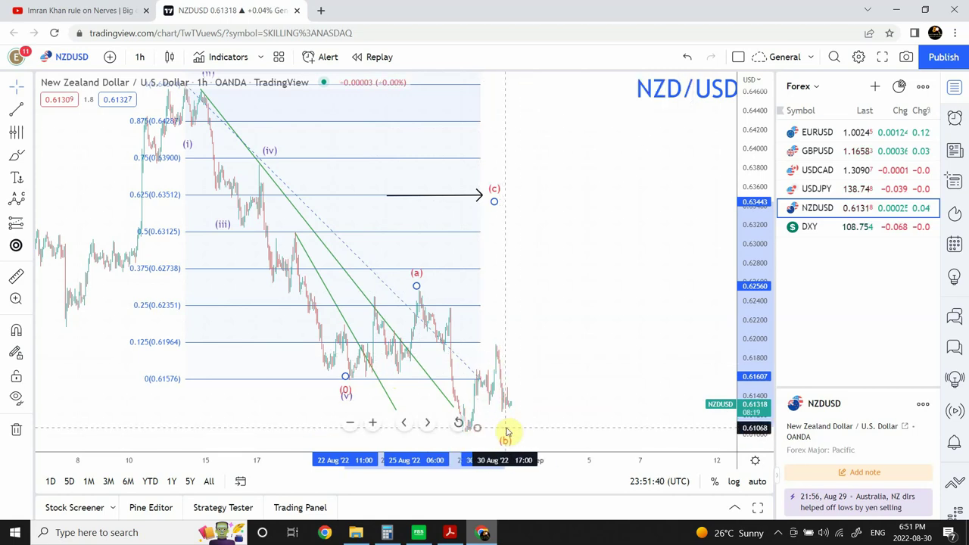
left_click_drag(507, 431, 534, 432)
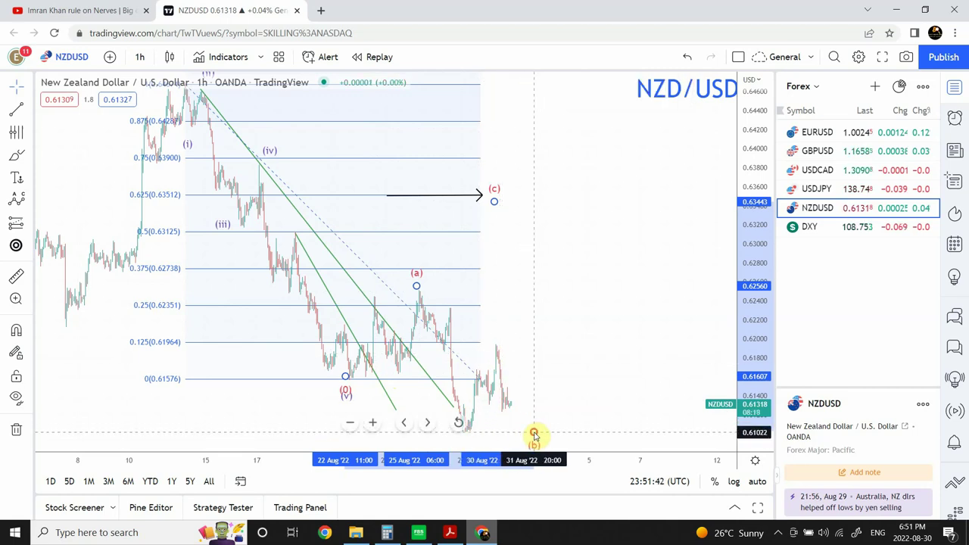
left_click_drag(494, 203, 595, 196)
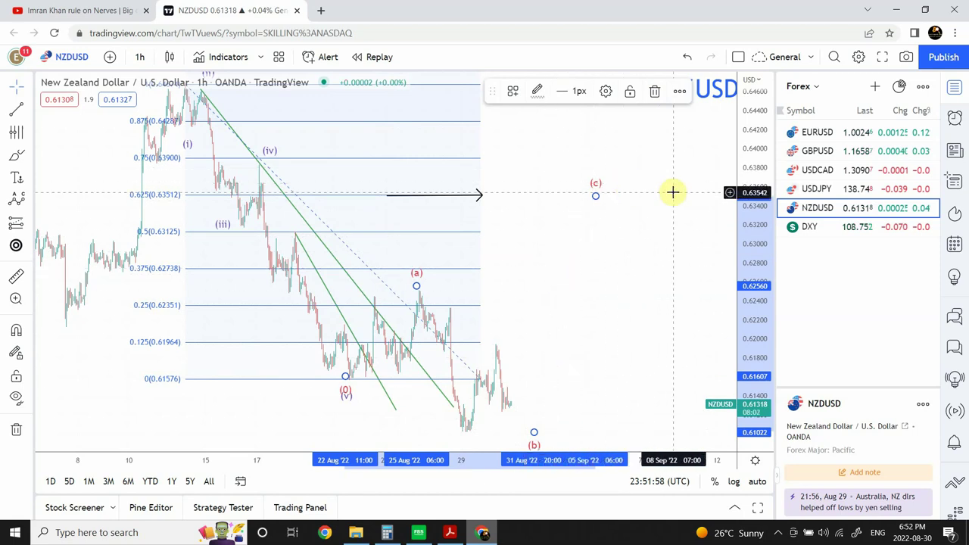
Open the DXY chart and draw a rising trend line from about 108.65 beside the latest candle to above 109.5 on 31 August.
left_click(838, 228)
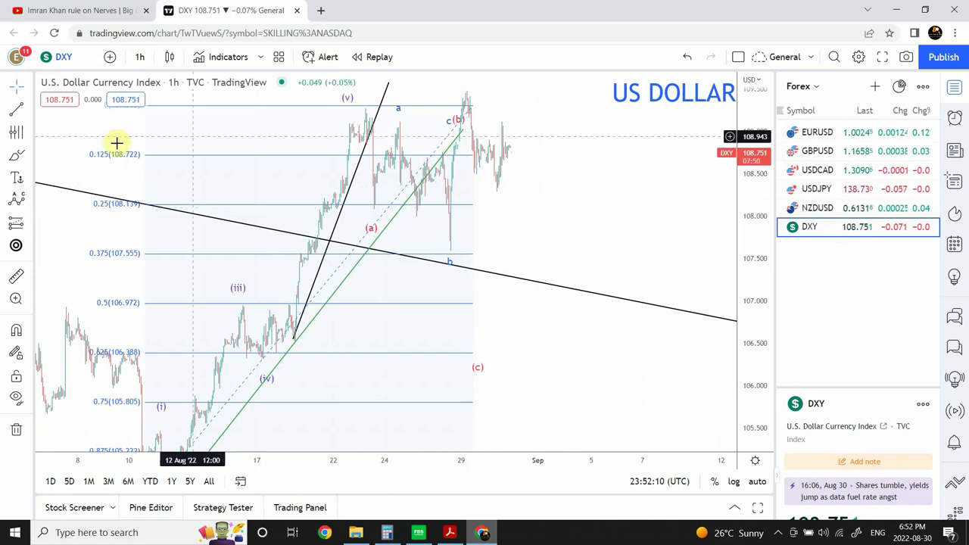
left_click(13, 112)
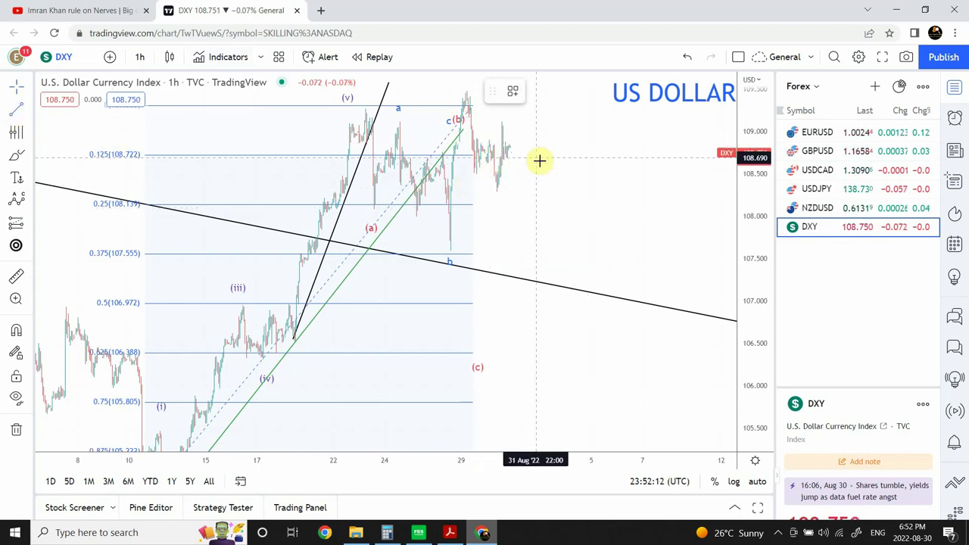
left_click(519, 149)
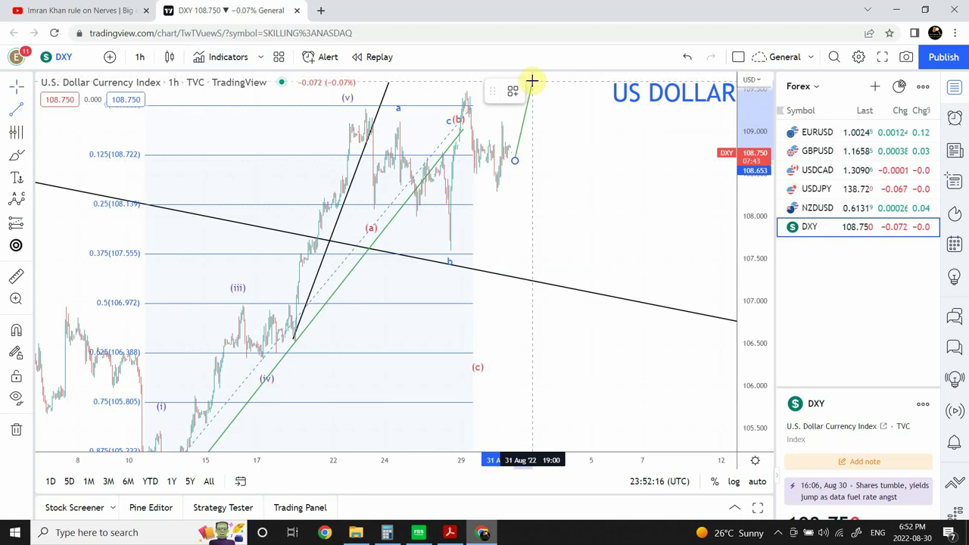
left_click(530, 78)
left_click(558, 141)
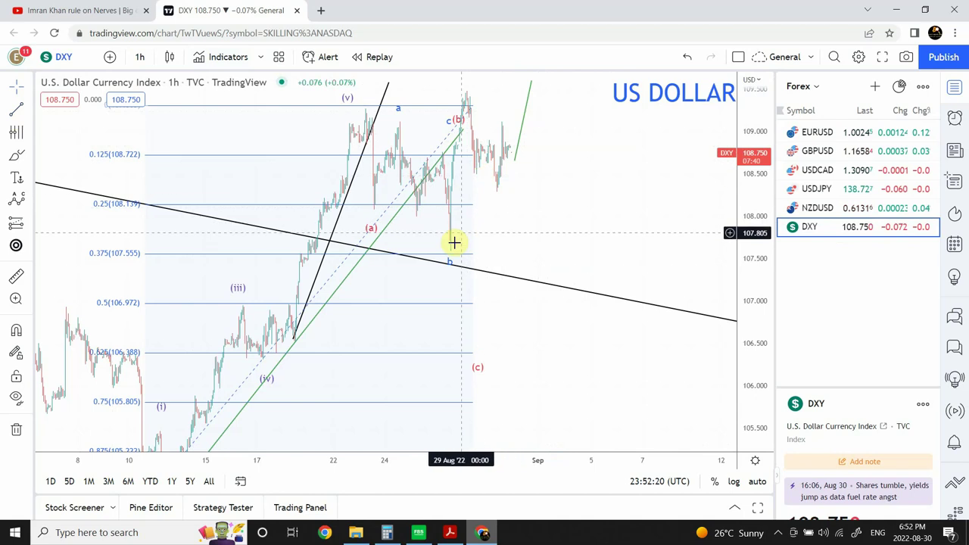
left_click(382, 223)
left_click_drag(394, 232, 366, 208)
left_click(516, 229)
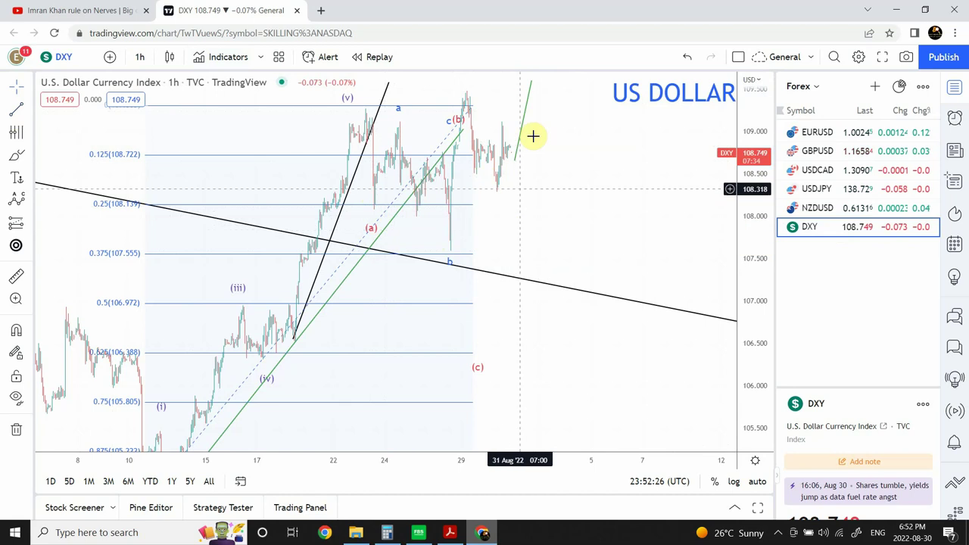
Draw a falling trend line on DXY from the rising line's top on 31 August down to 4 September at about 106.61.
left_click(17, 108)
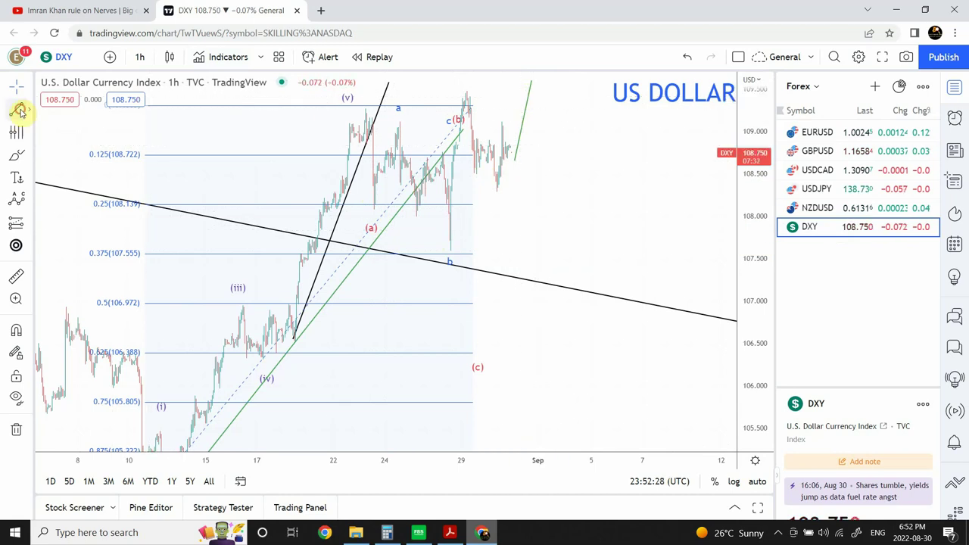
left_click(535, 79)
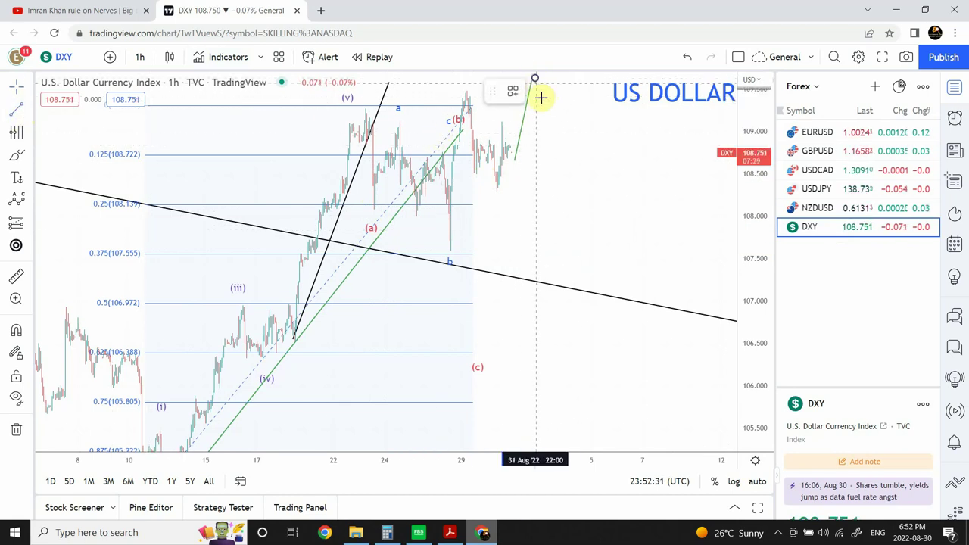
left_click(588, 333)
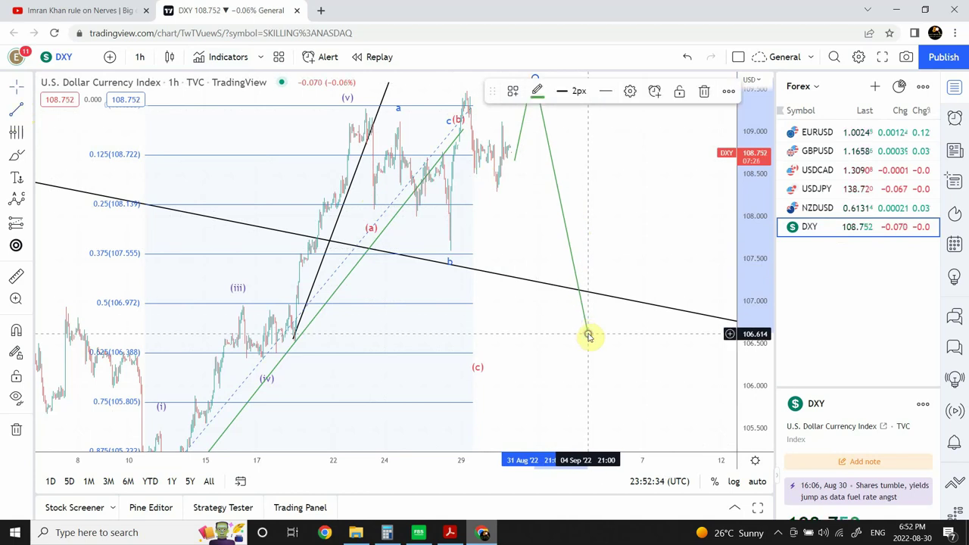
left_click(611, 244)
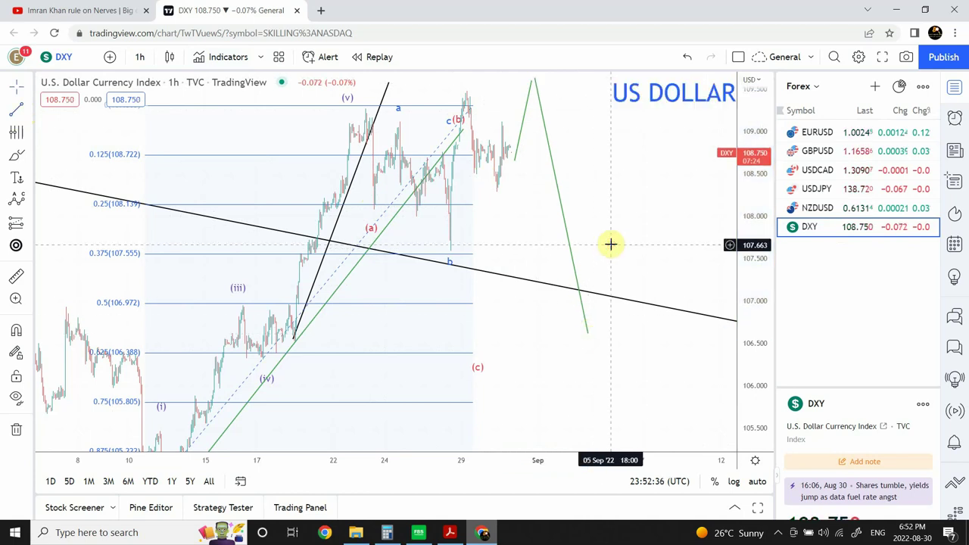